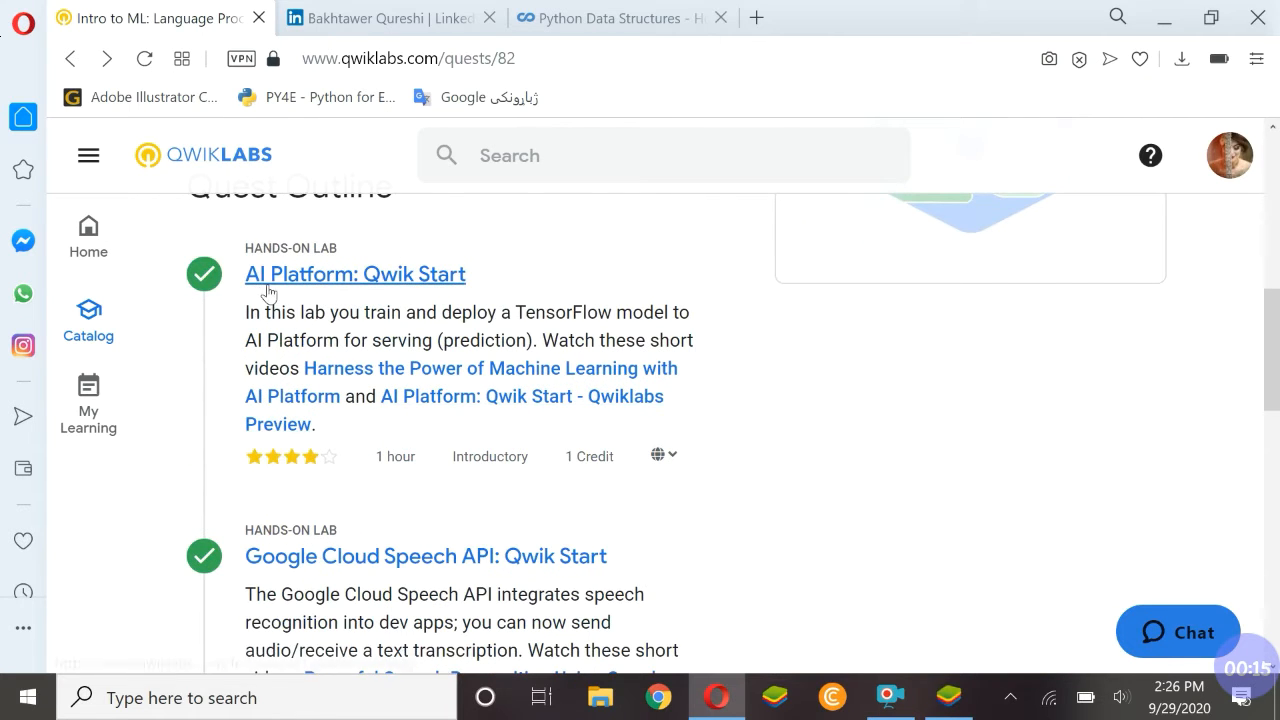
Open the Cloud Natural Language API: Qwik Start lab from the quest outline in a new tab and review its scoring checkpoints.
click(367, 550)
scroll(367, 548, down, 2)
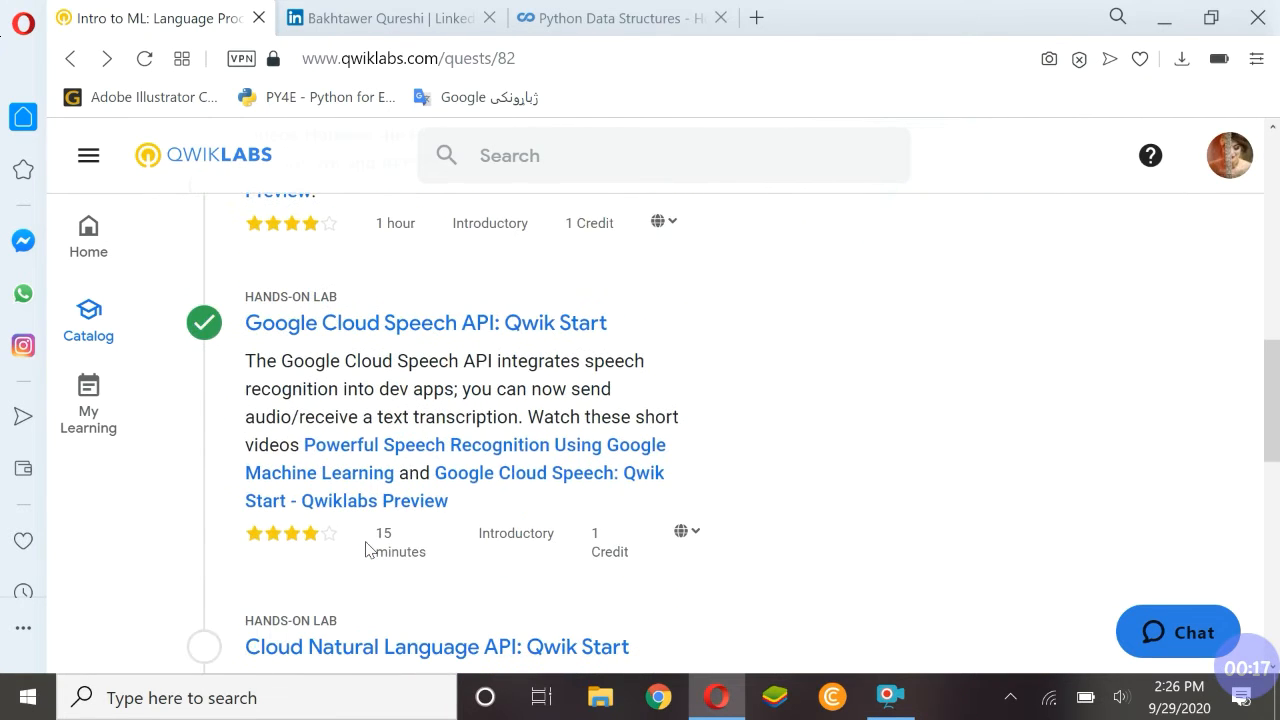
scroll(367, 548, down, 3)
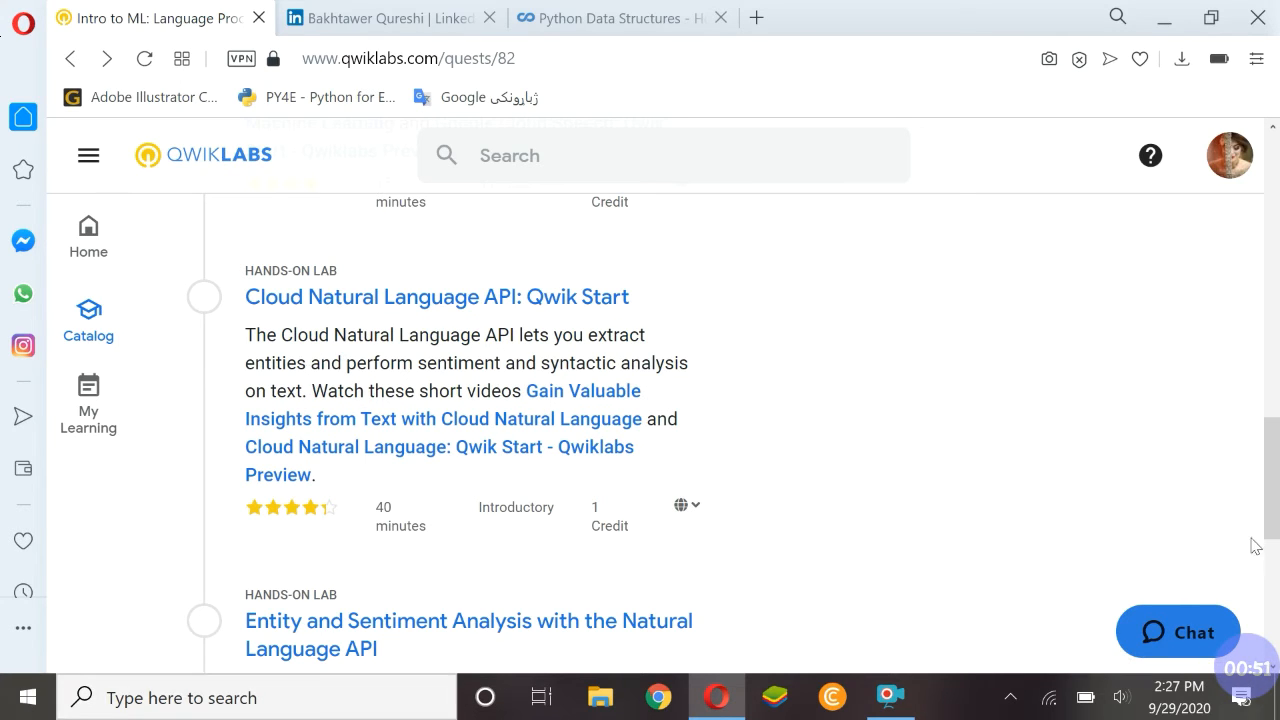
right_click(442, 298)
click(532, 313)
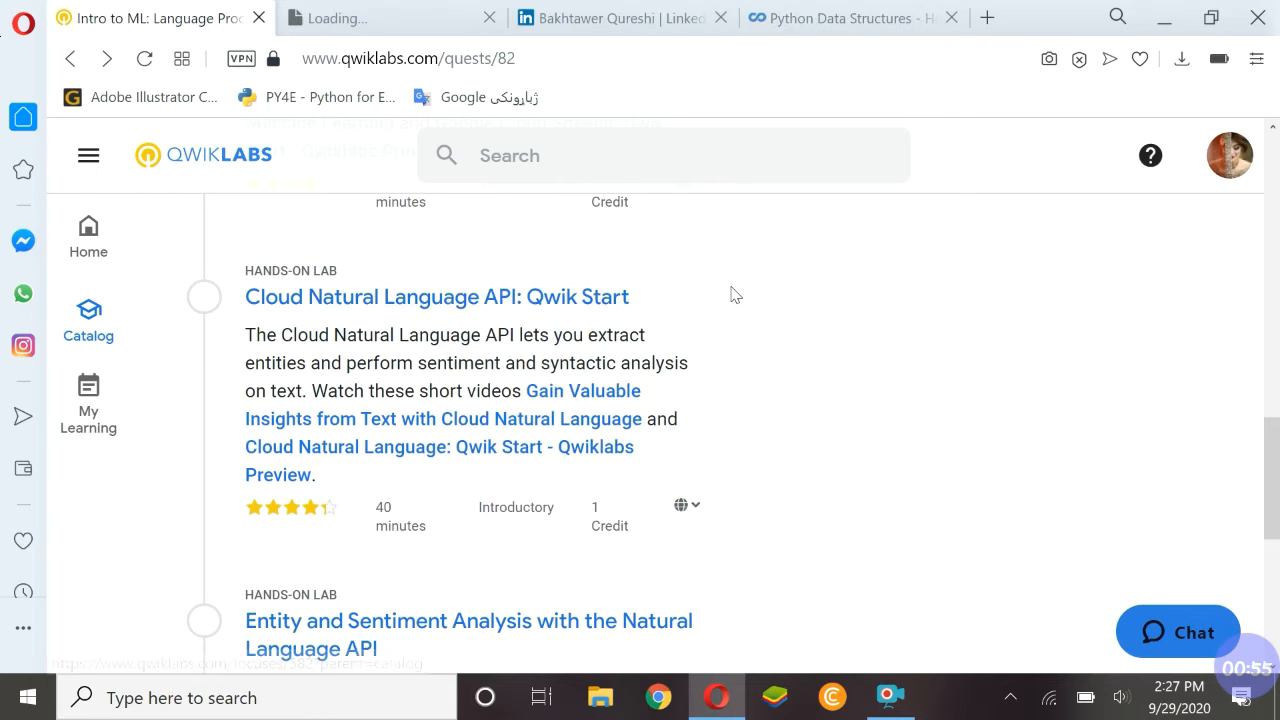
click(366, 8)
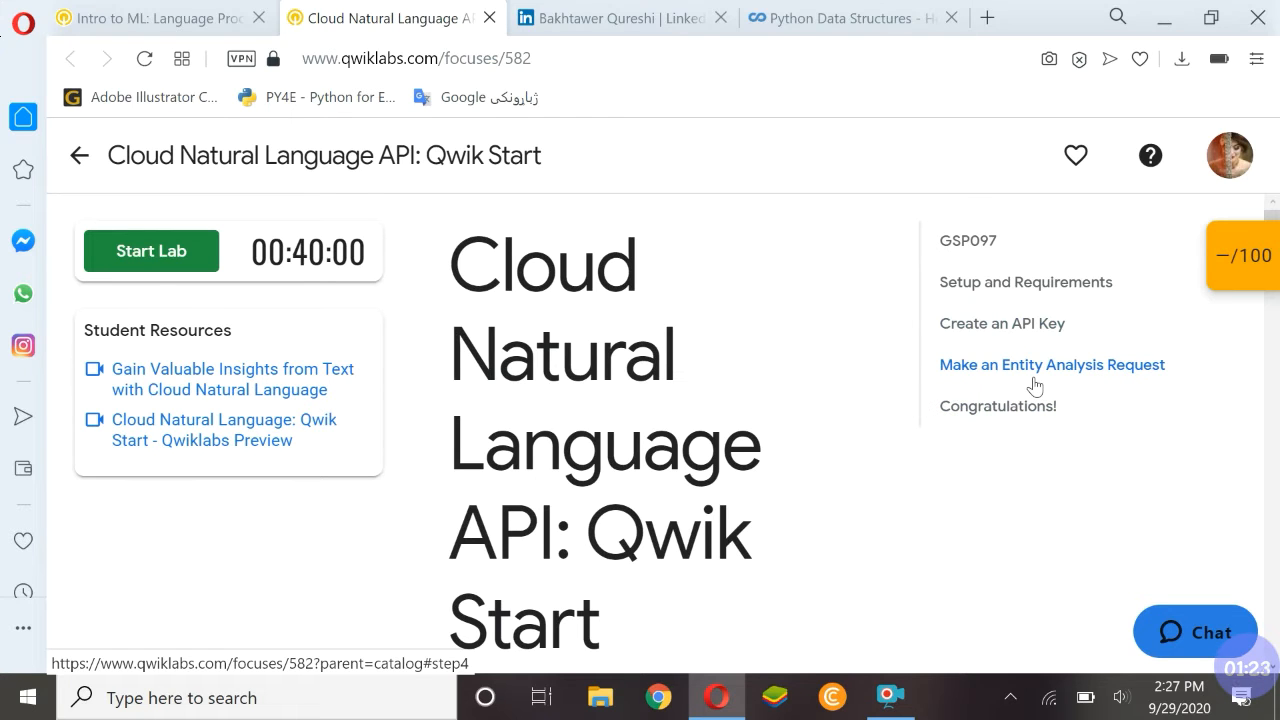
click(1233, 285)
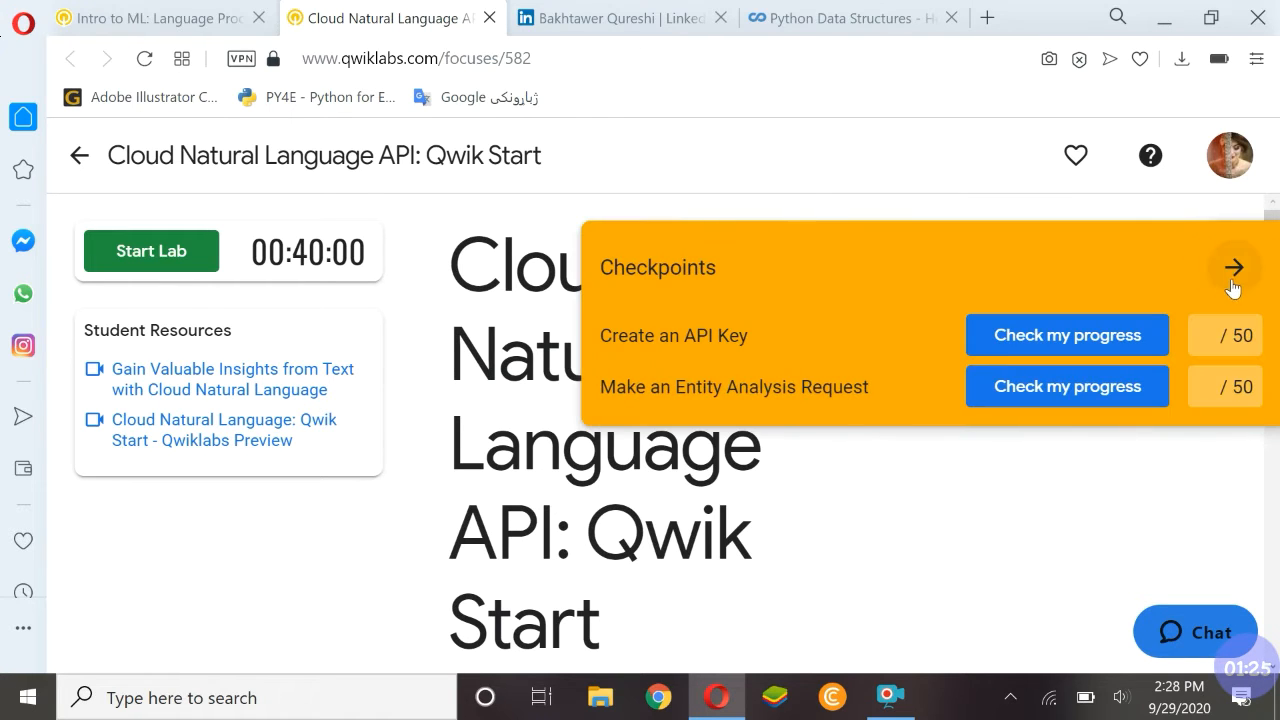
click(1232, 282)
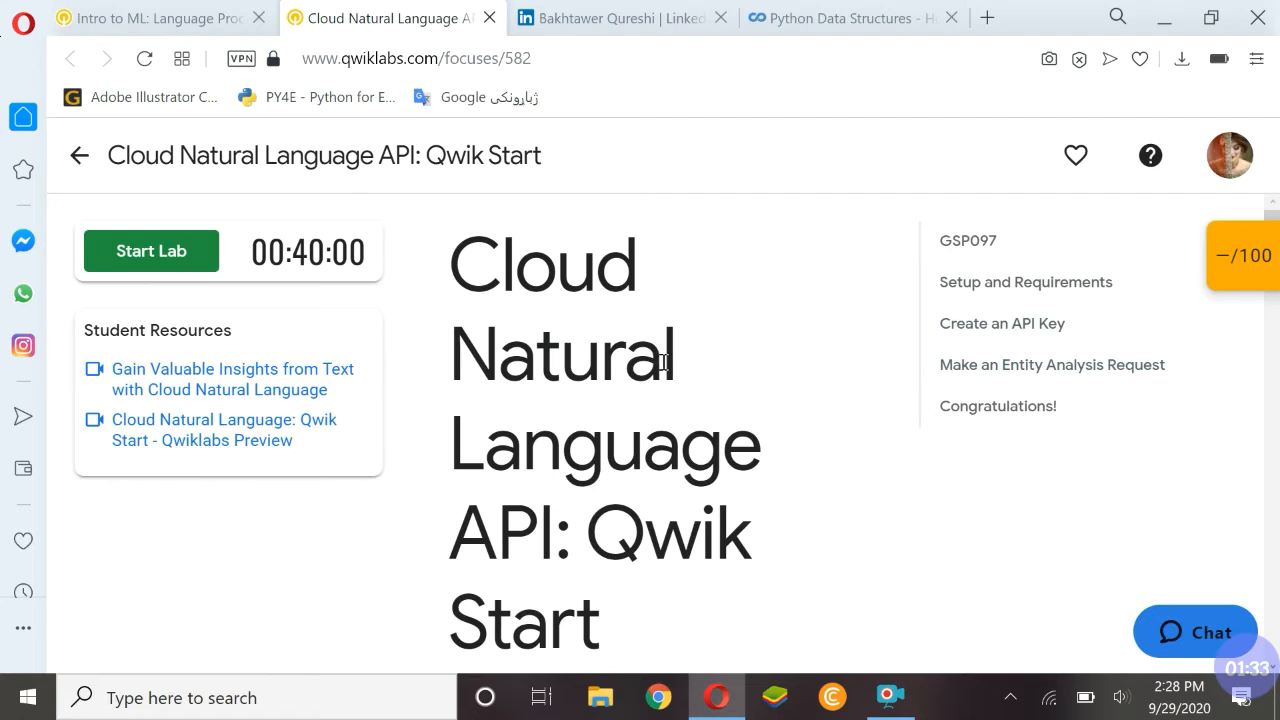
Start the lab, complete the reCAPTCHA by selecting the chimney images, and charge the lab to the subscription.
click(152, 265)
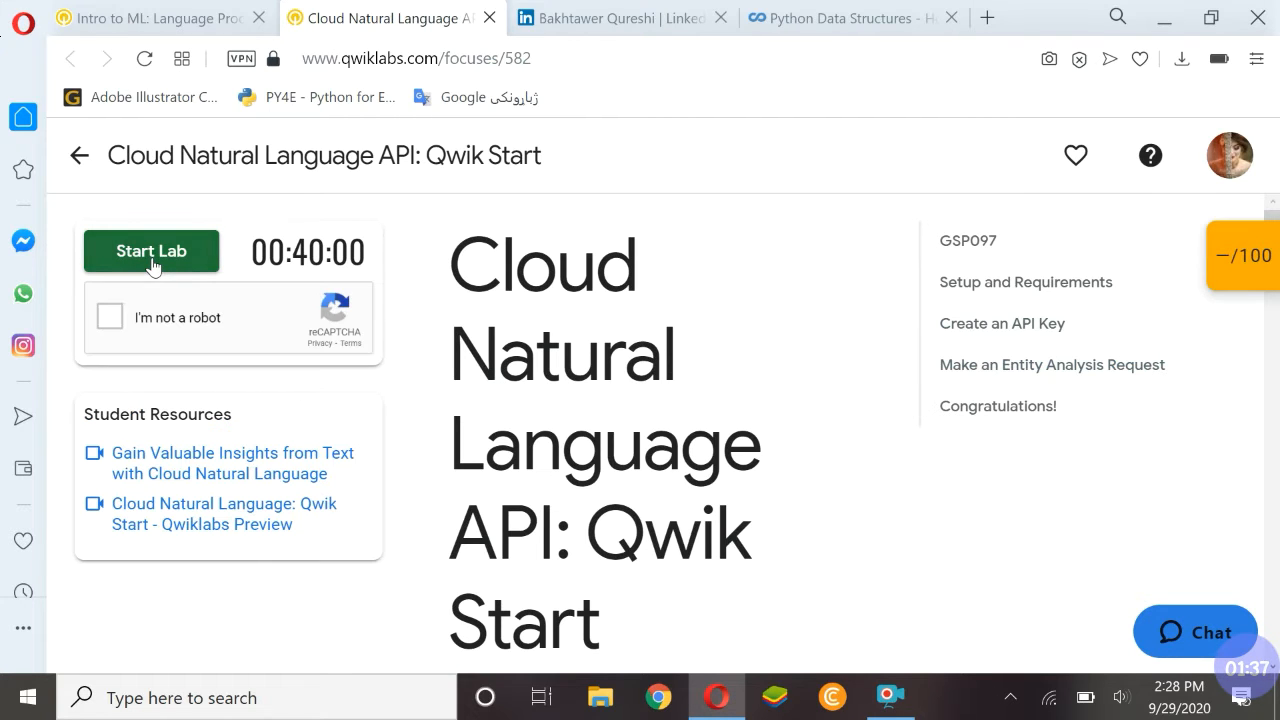
click(111, 317)
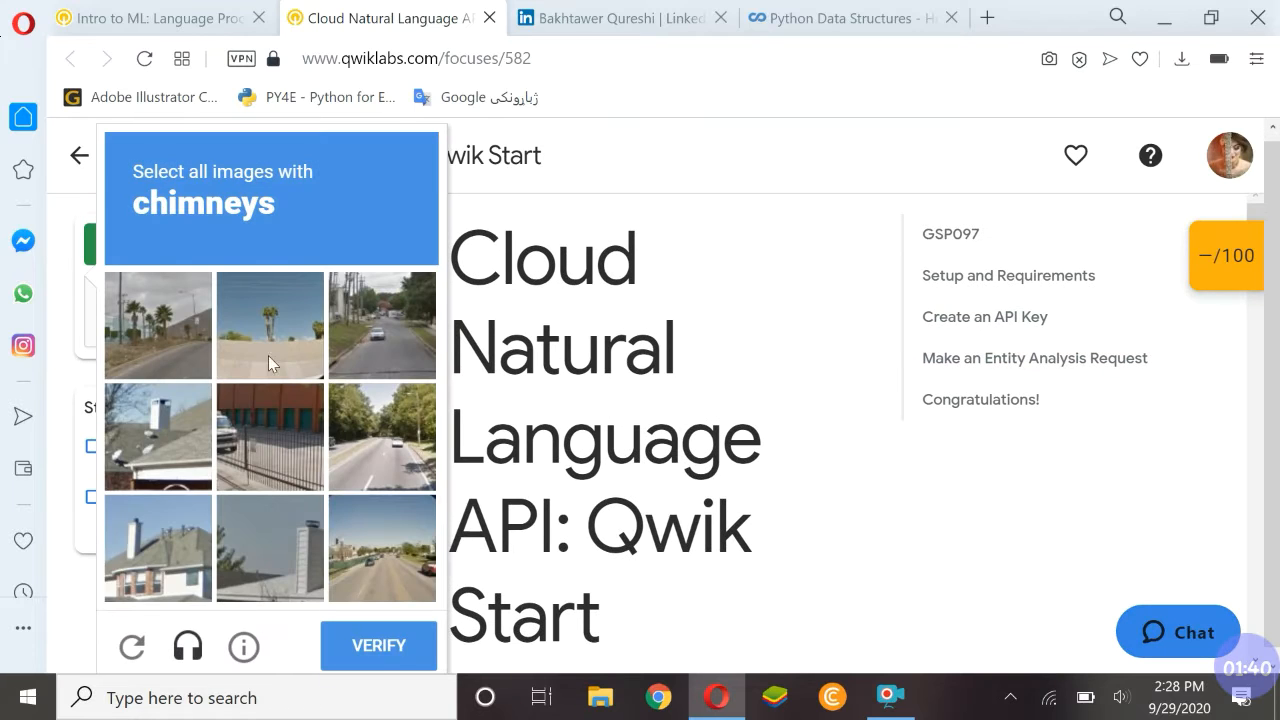
click(158, 436)
click(158, 548)
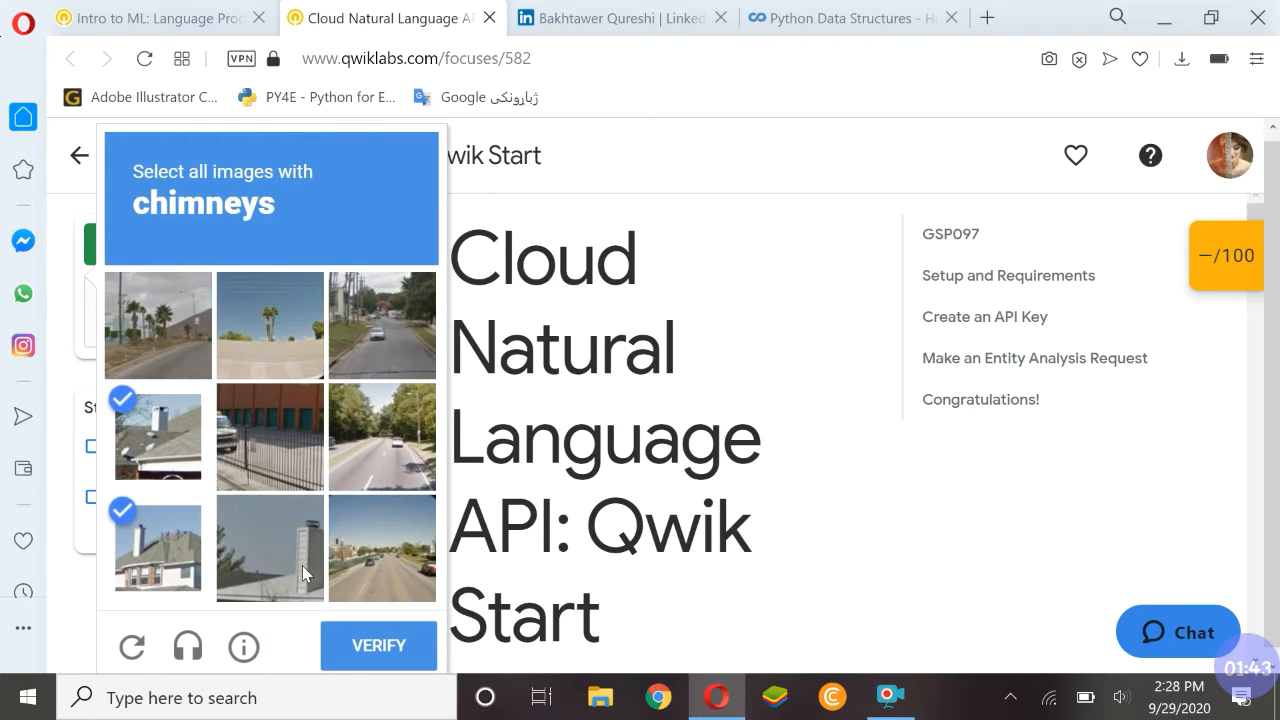
click(270, 550)
click(401, 660)
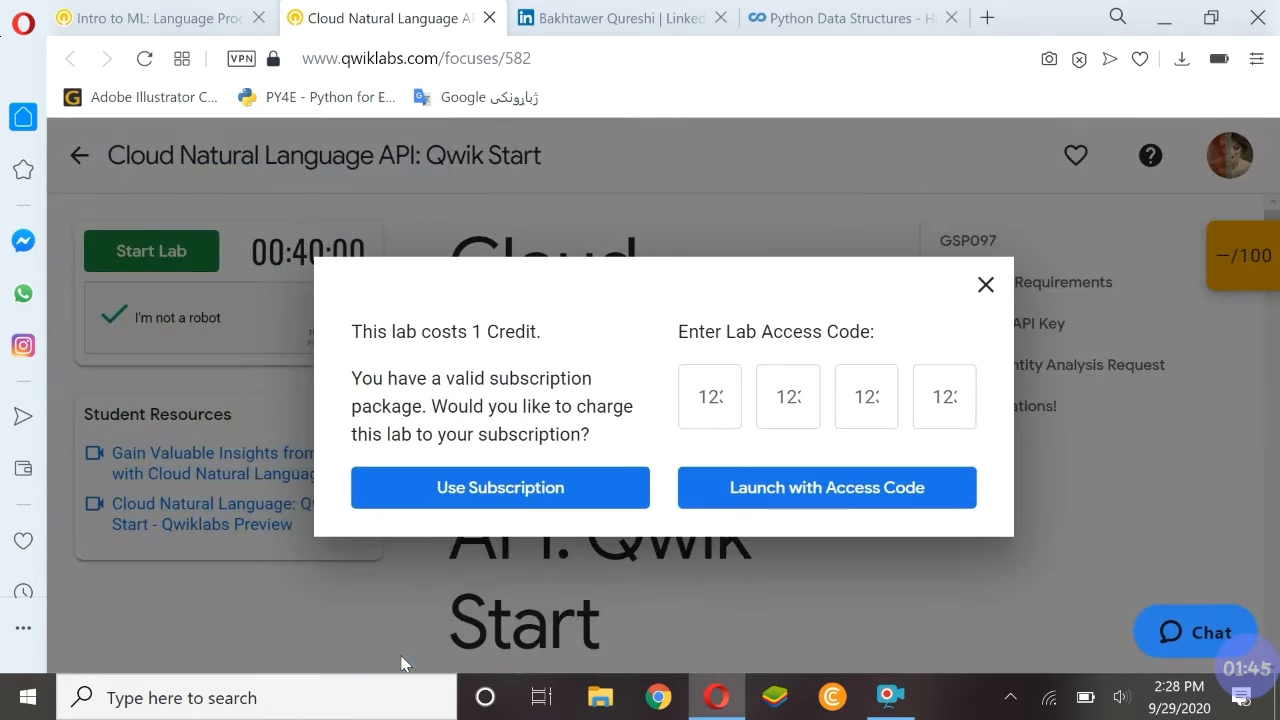
click(469, 500)
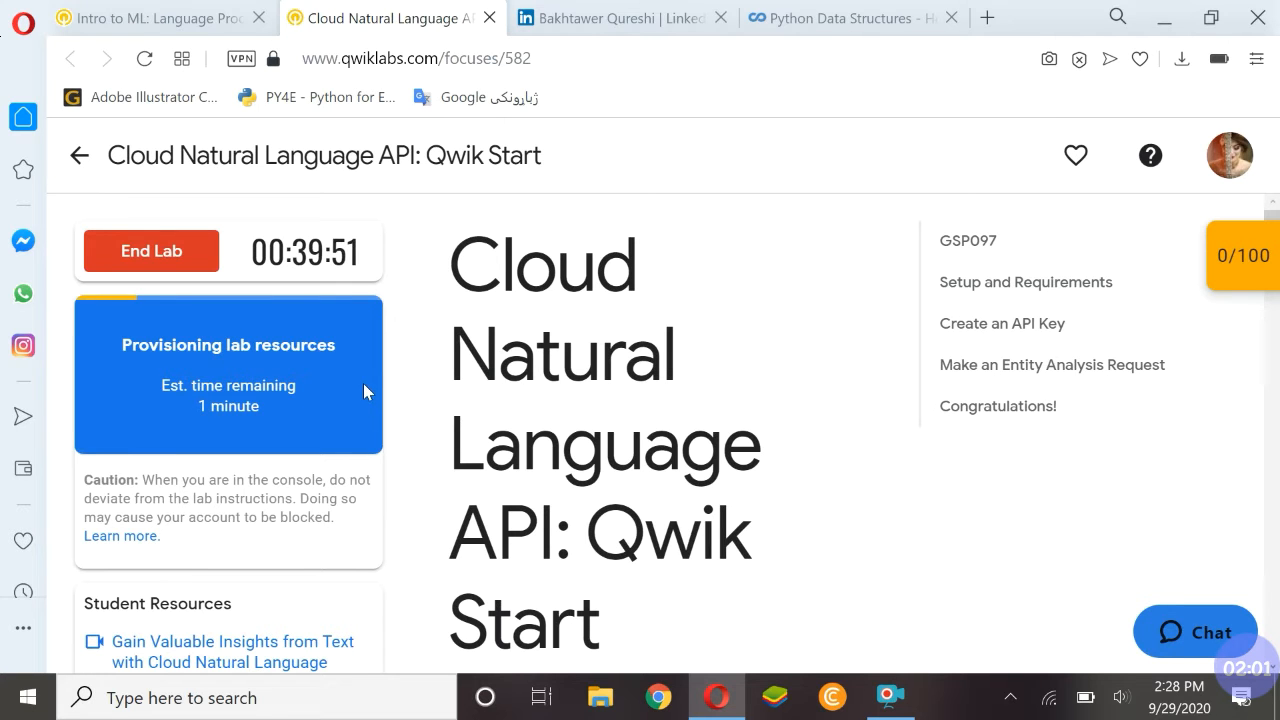
Examine the Setup and Requirements instructions on starting the lab, including the enlarged sample of the temporary credentials panel.
click(940, 288)
scroll(619, 456, down, 6)
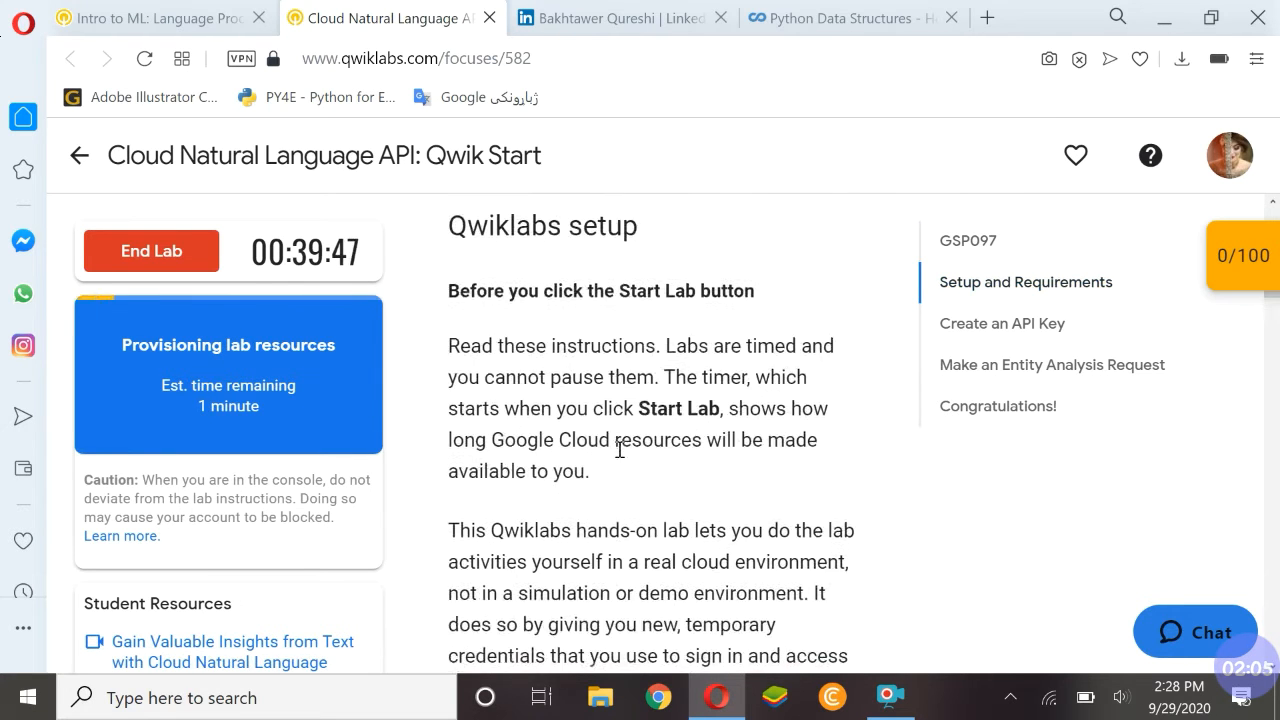
scroll(619, 456, down, 5)
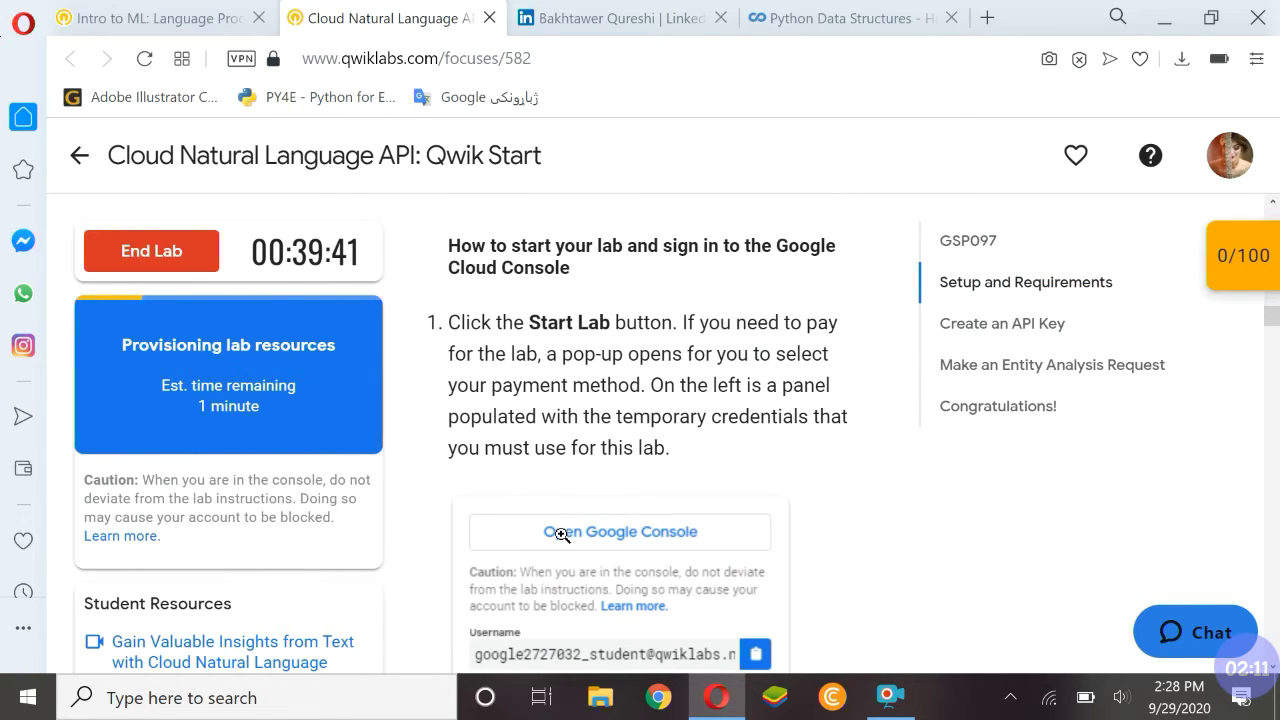
scroll(591, 547, down, 4)
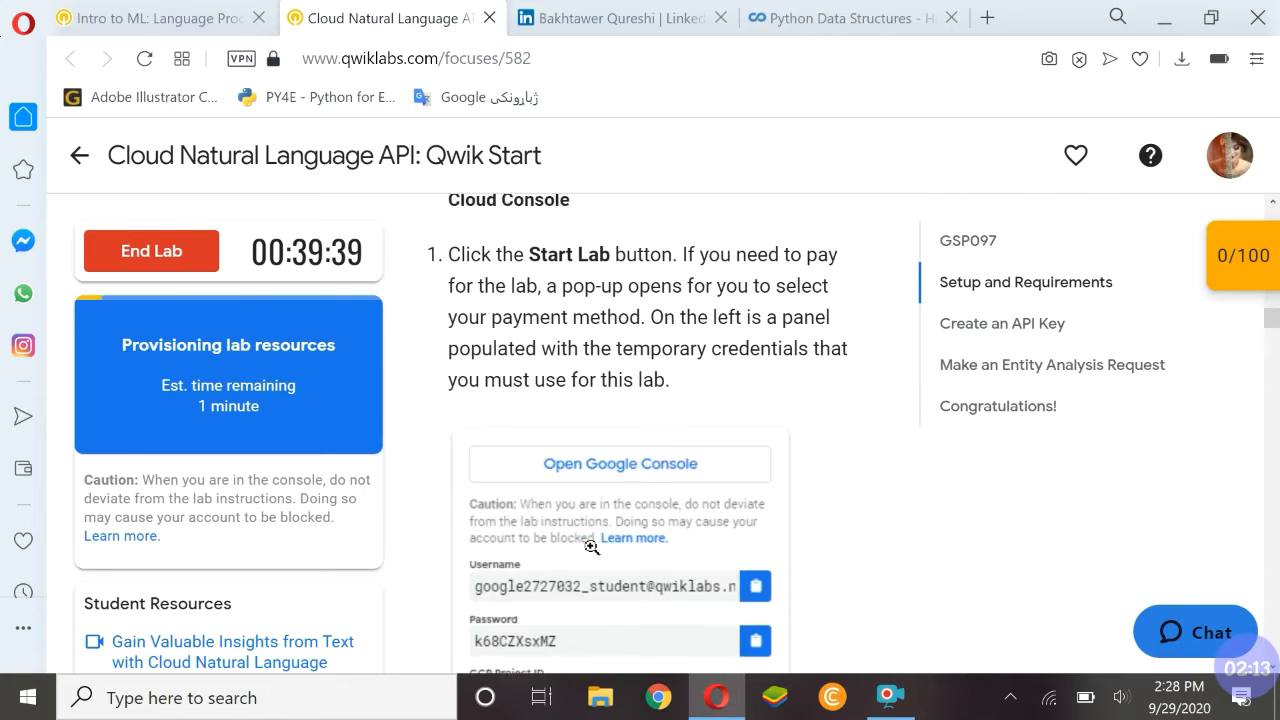
scroll(520, 403, up, 1)
click(540, 399)
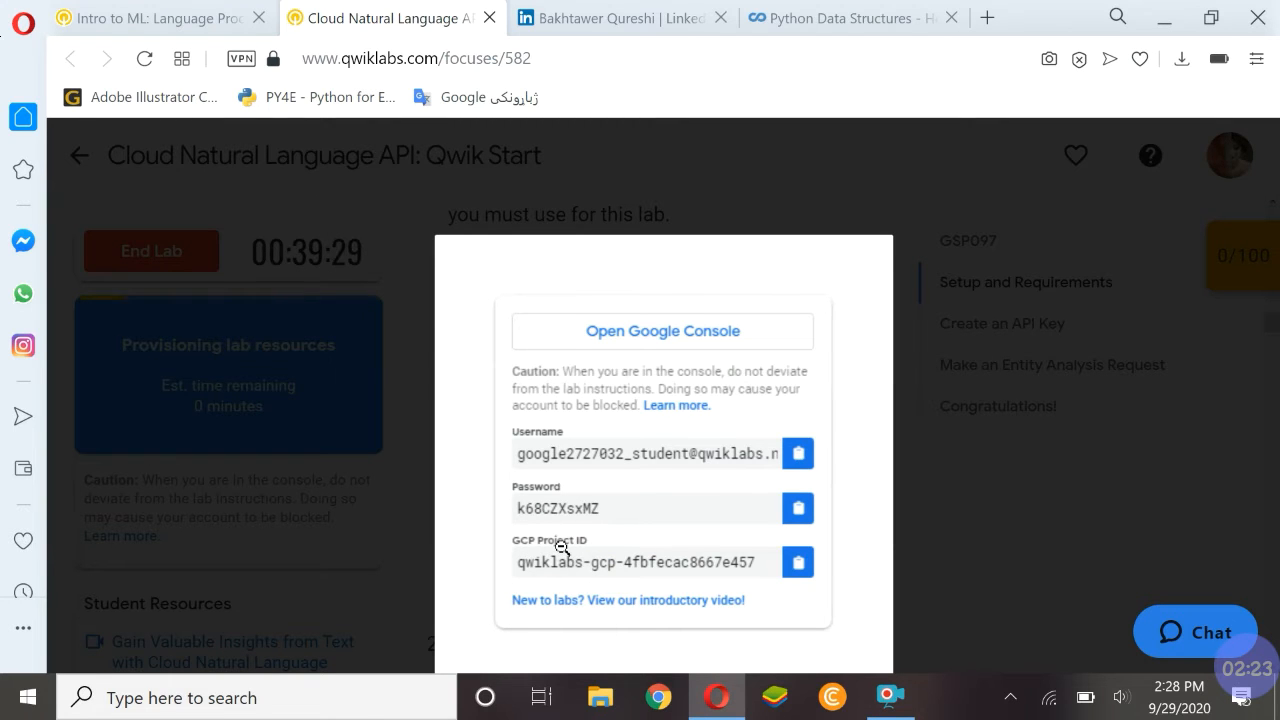
click(593, 484)
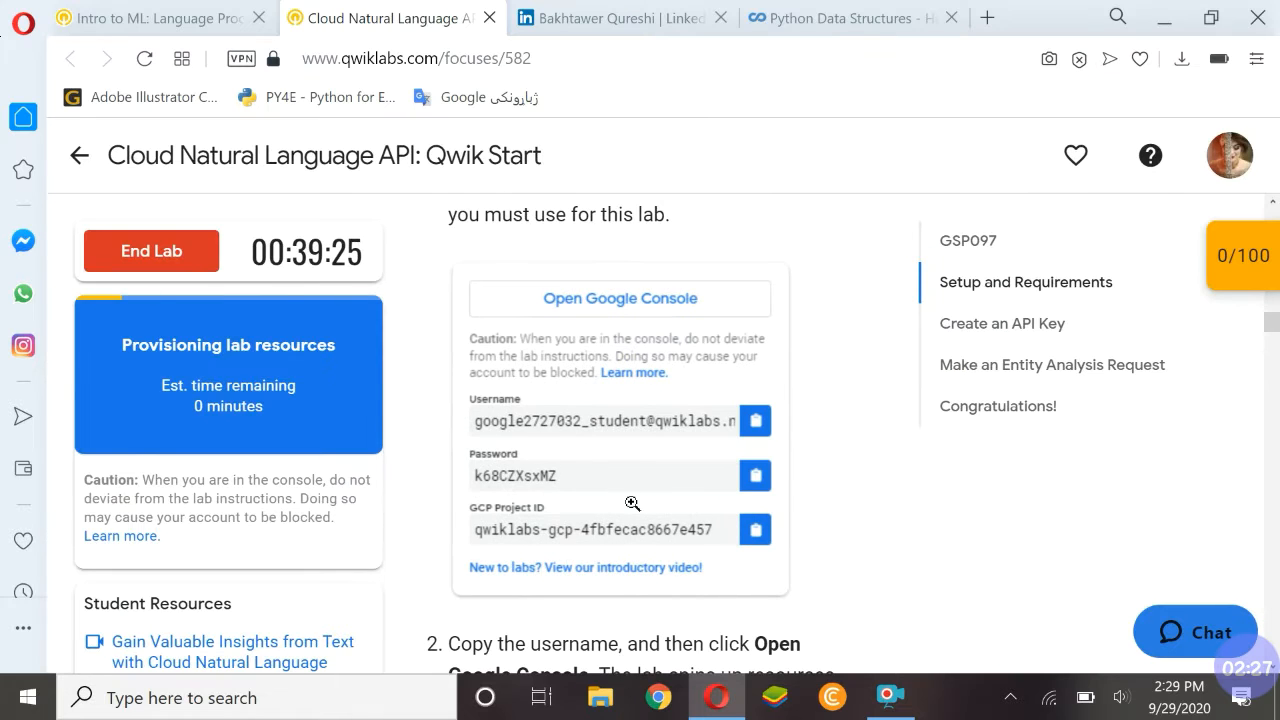
Read the Google sign-in instructions and examine the enlarged picture showing the Cloud Console's Navigation menu.
scroll(632, 470, down, 1)
scroll(629, 443, down, 5)
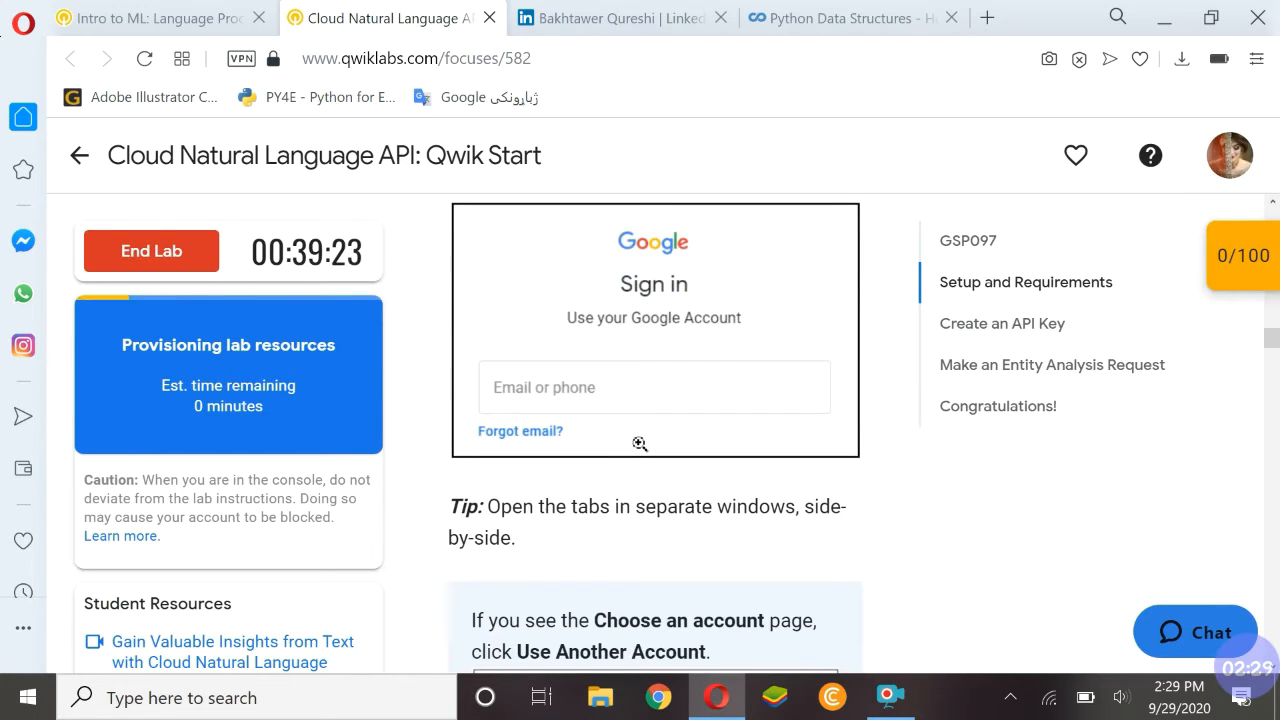
scroll(591, 445, down, 5)
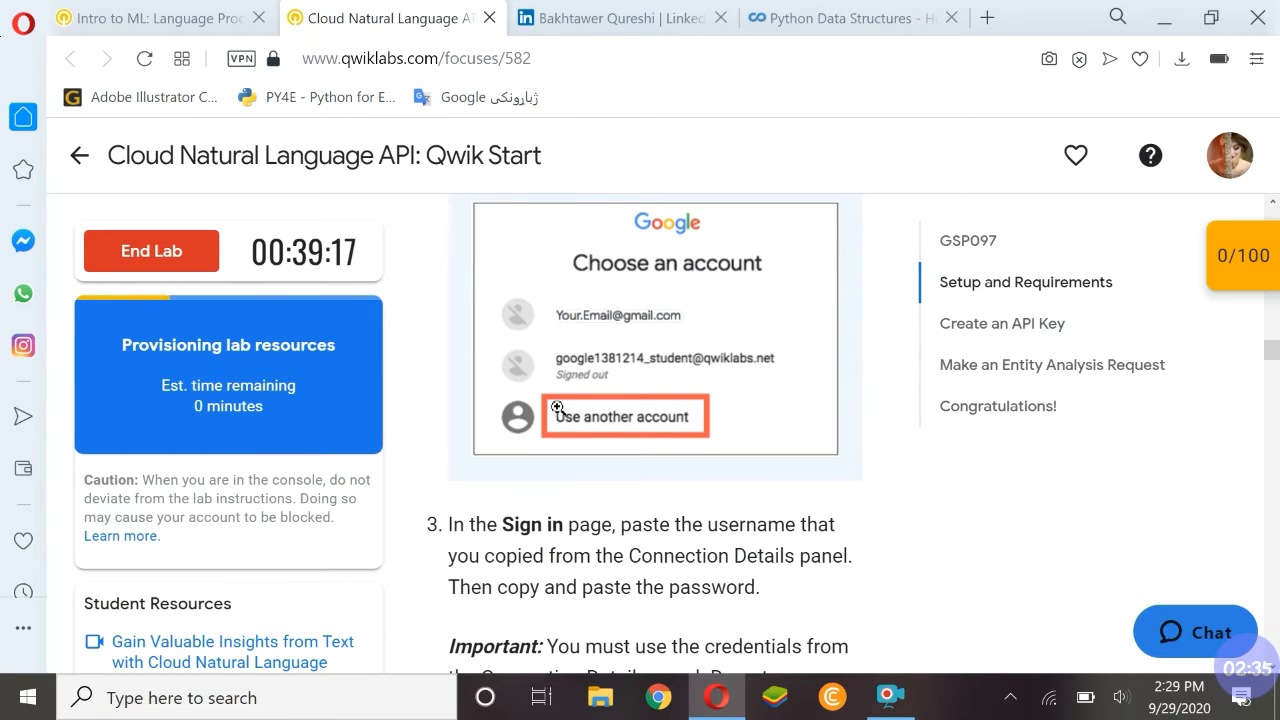
scroll(662, 518, down, 5)
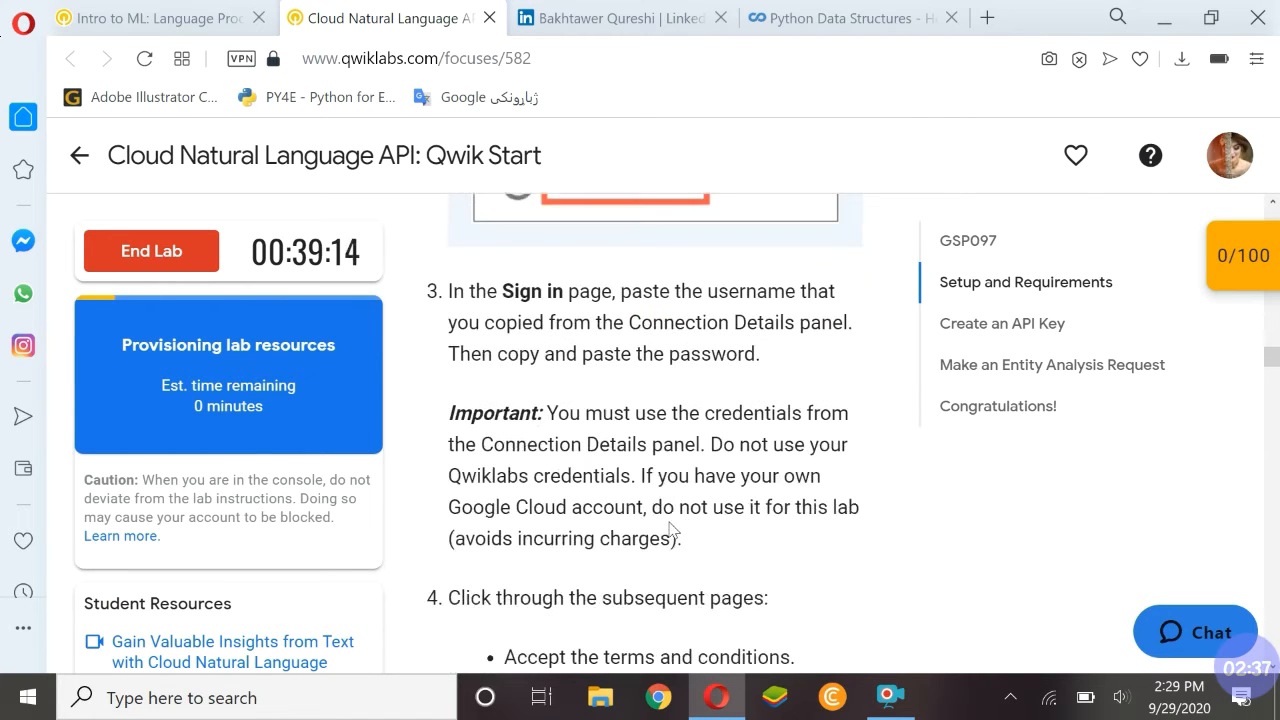
scroll(662, 518, down, 5)
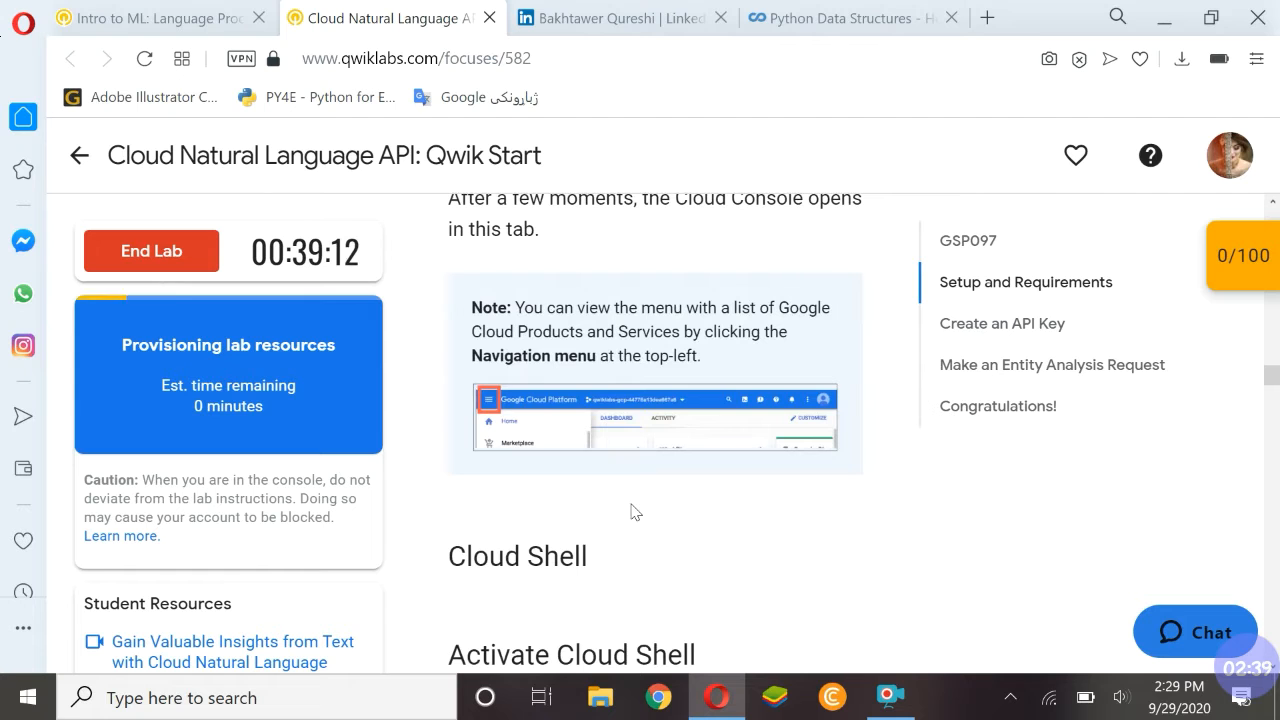
click(605, 438)
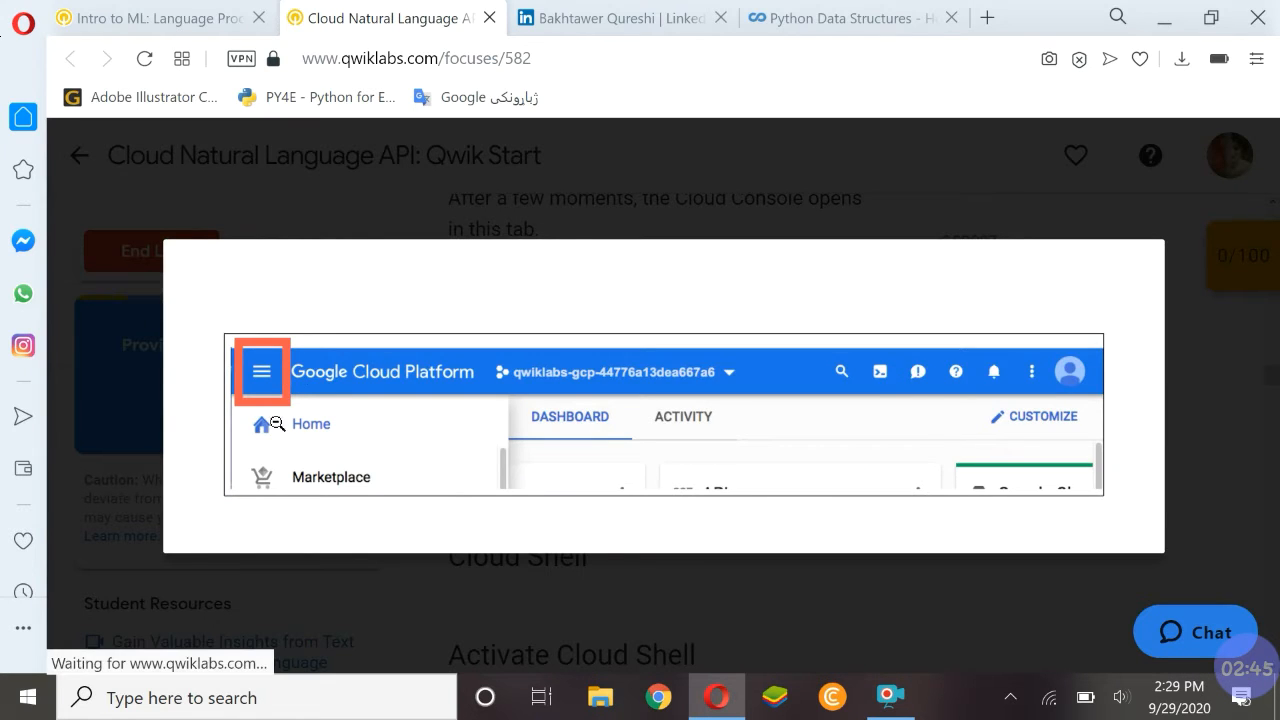
click(520, 436)
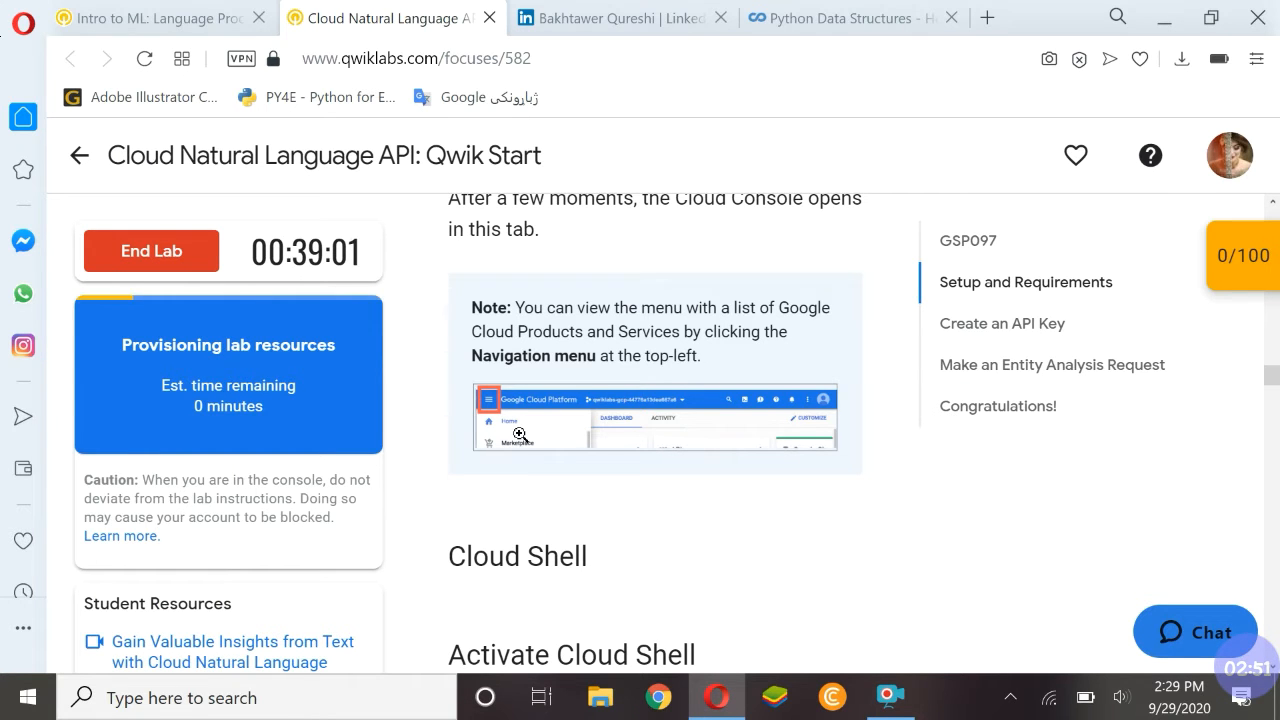
scroll(520, 436, up, 1)
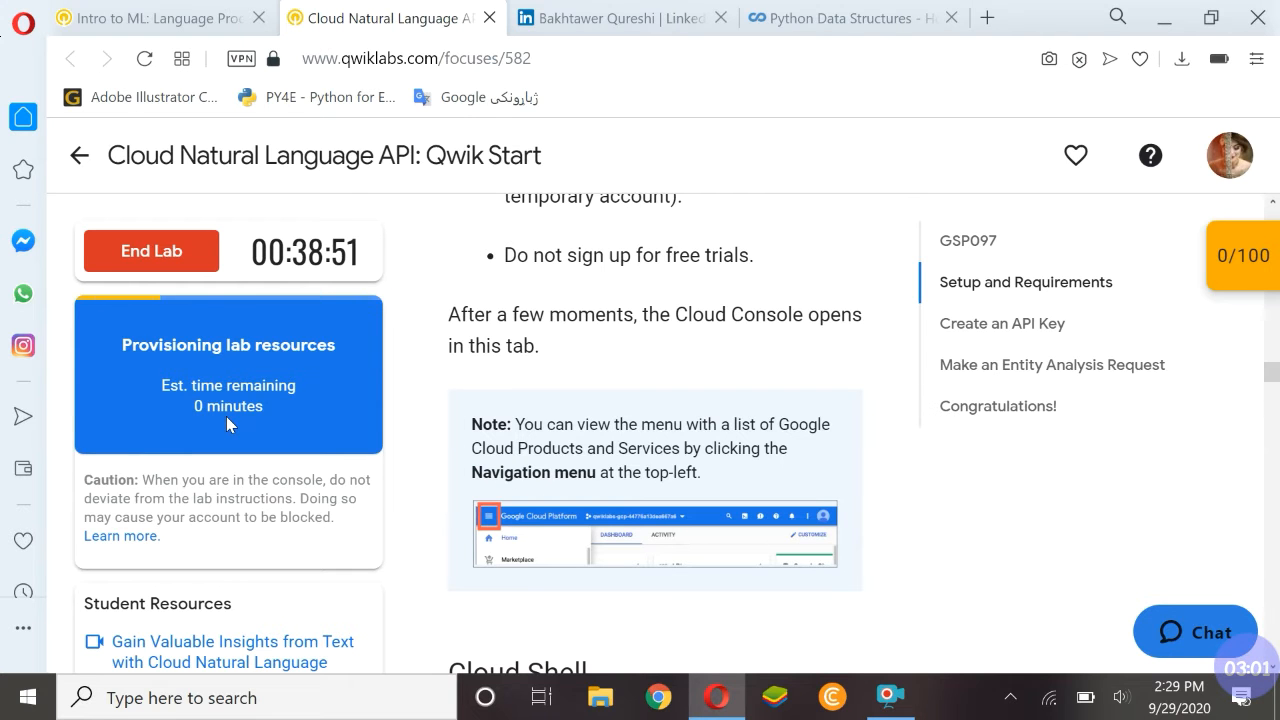
Open the Google Console from the lab's connection details and choose to sign in with another account.
scroll(354, 440, down, 1)
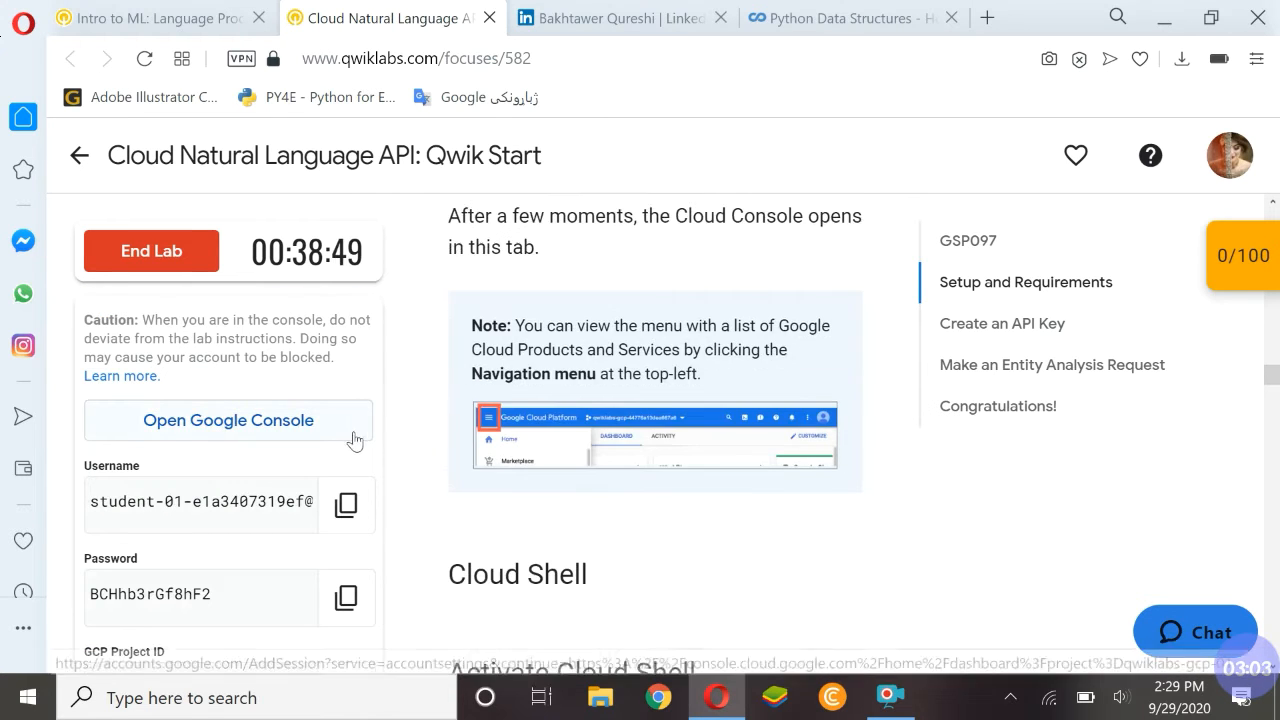
scroll(330, 435, down, 1)
scroll(304, 430, up, 1)
click(198, 420)
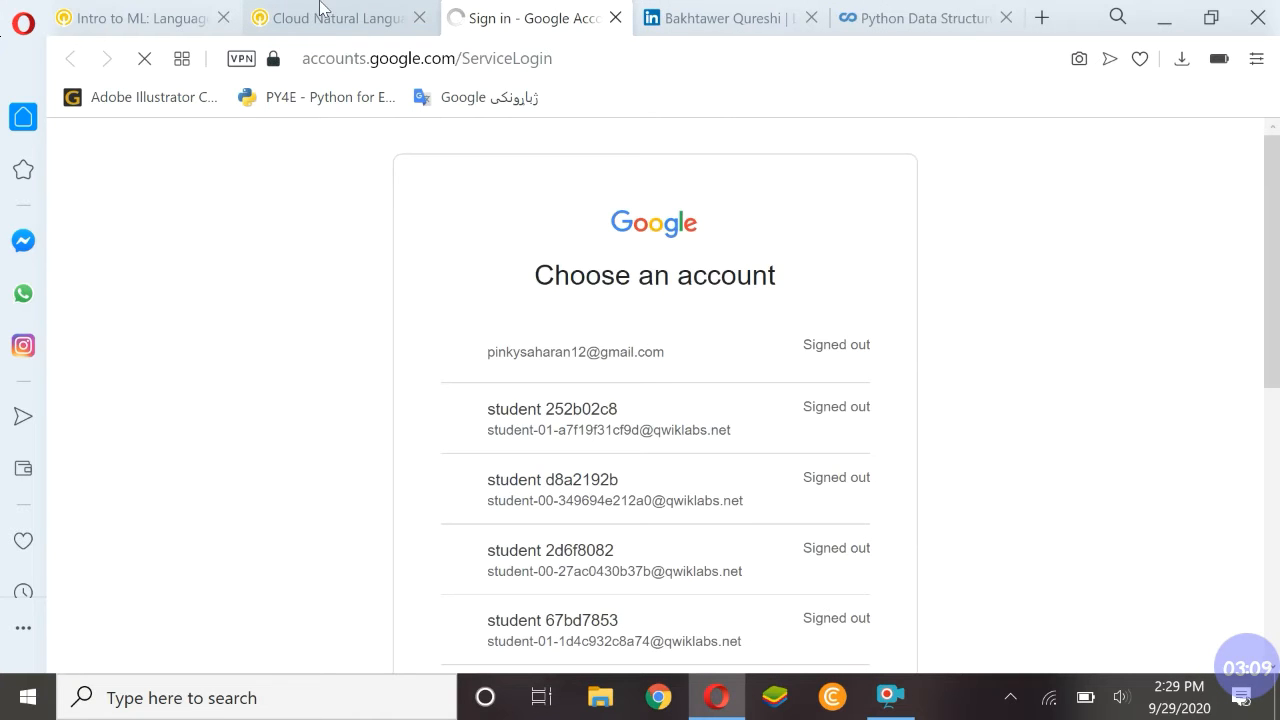
scroll(689, 403, down, 5)
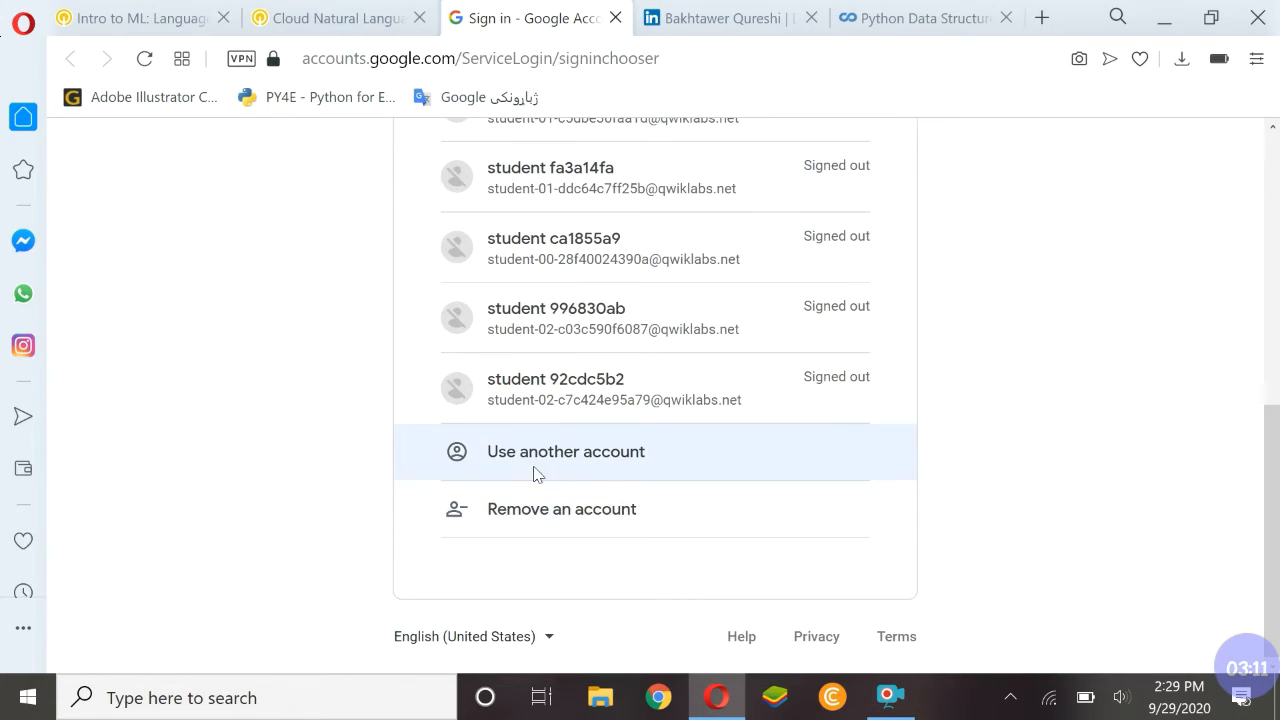
click(531, 472)
key(ctrl+v)
Copy the temporary username from the lab page and submit it as the Google sign-in e-mail, replacing the prefilled address.
click(262, 12)
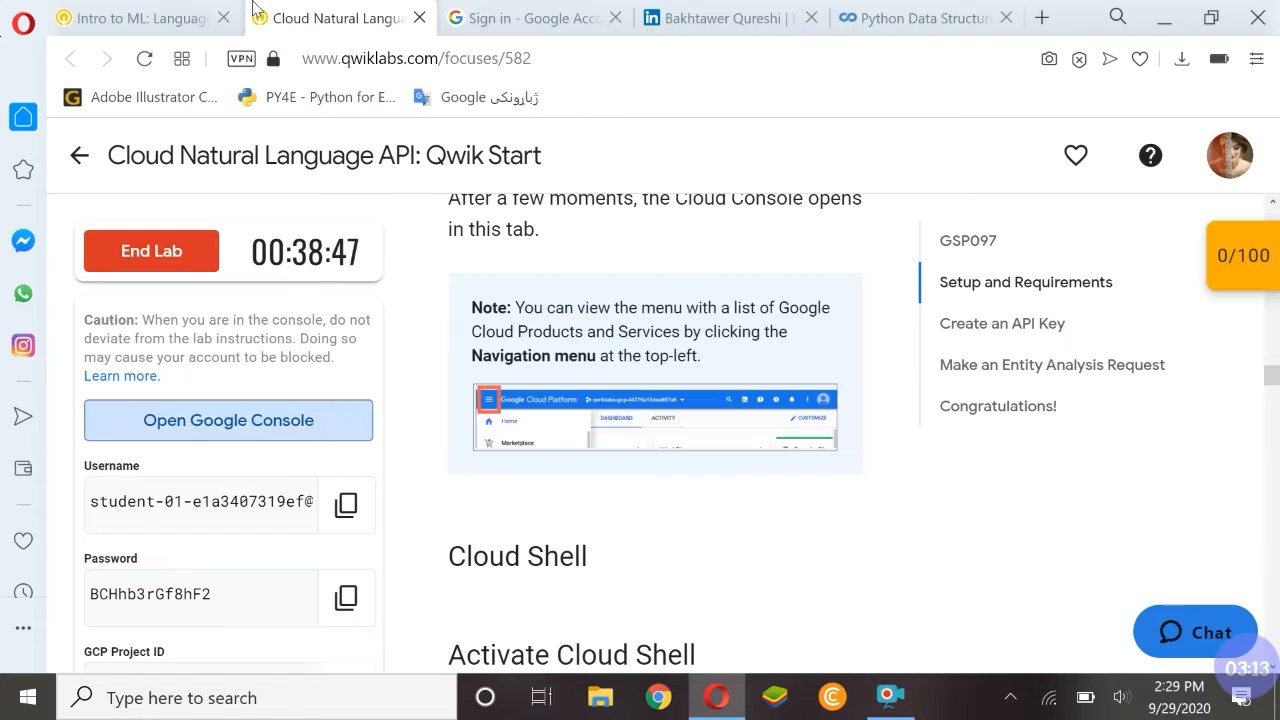
click(345, 505)
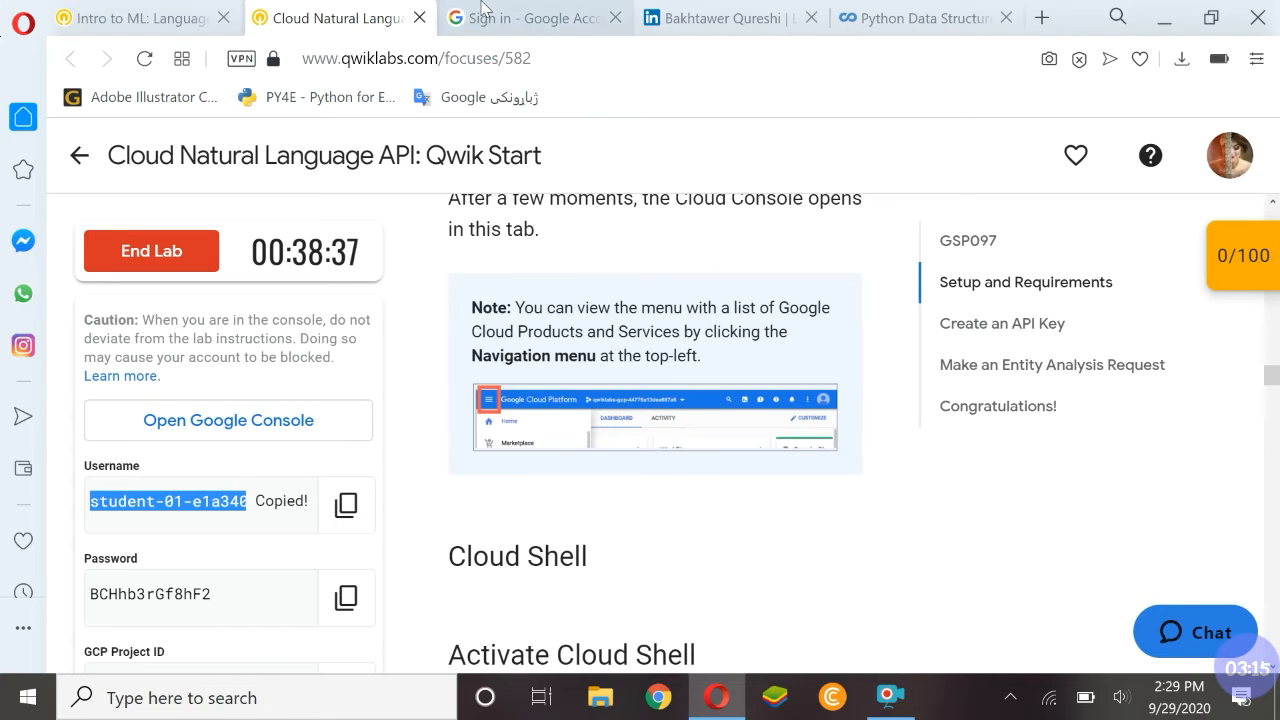
click(530, 18)
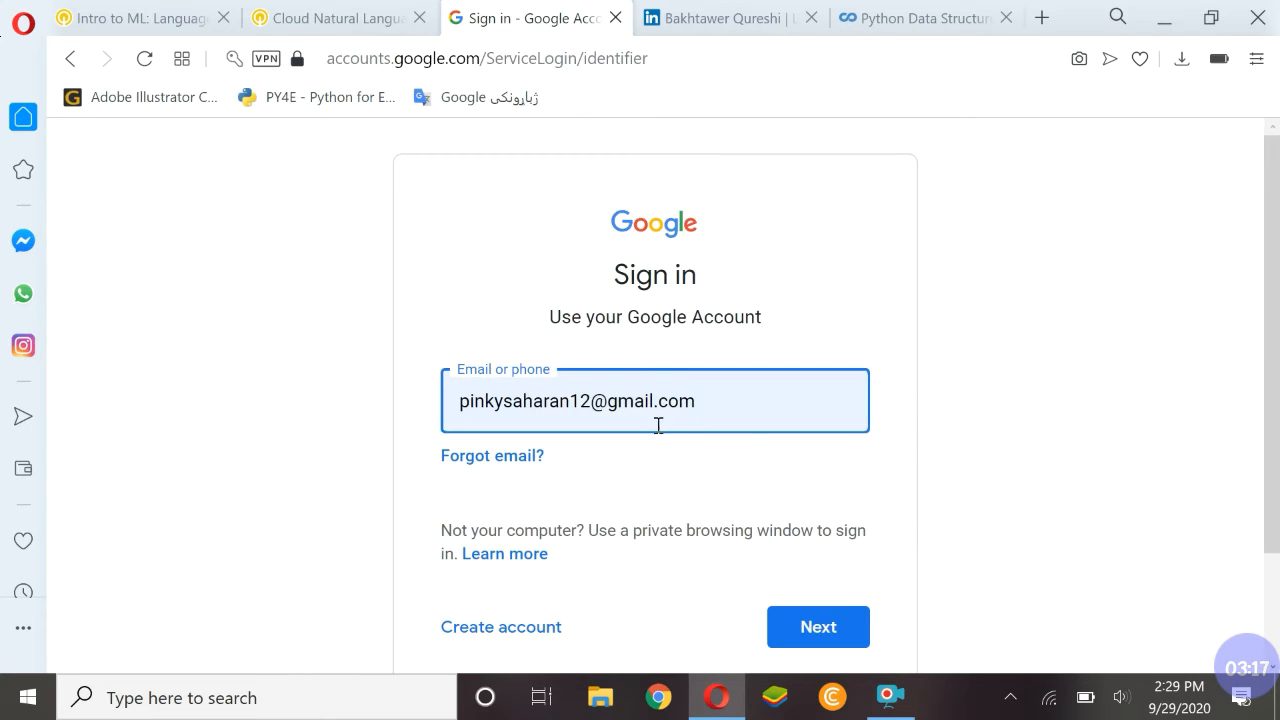
key(ctrl+a)
key(ctrl+v)
key(Return)
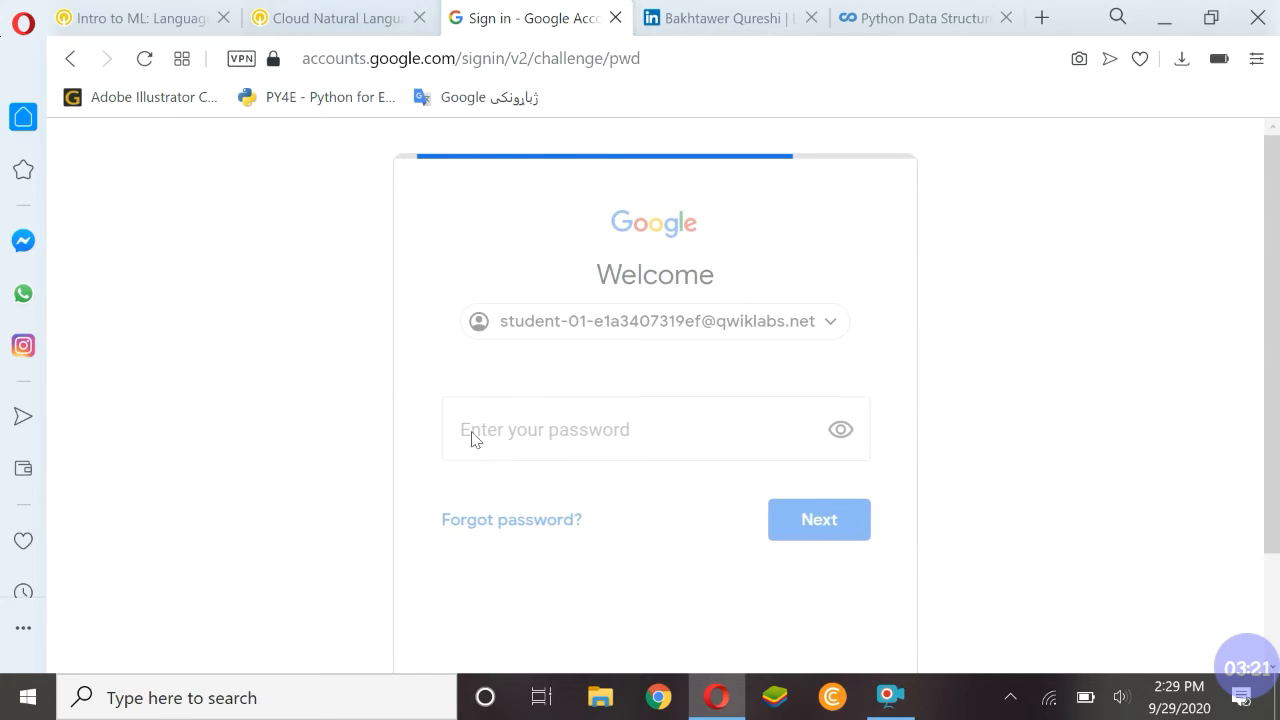
Copy the temporary password from the lab page, paste it into the Google password field, and submit it.
click(270, 15)
click(346, 598)
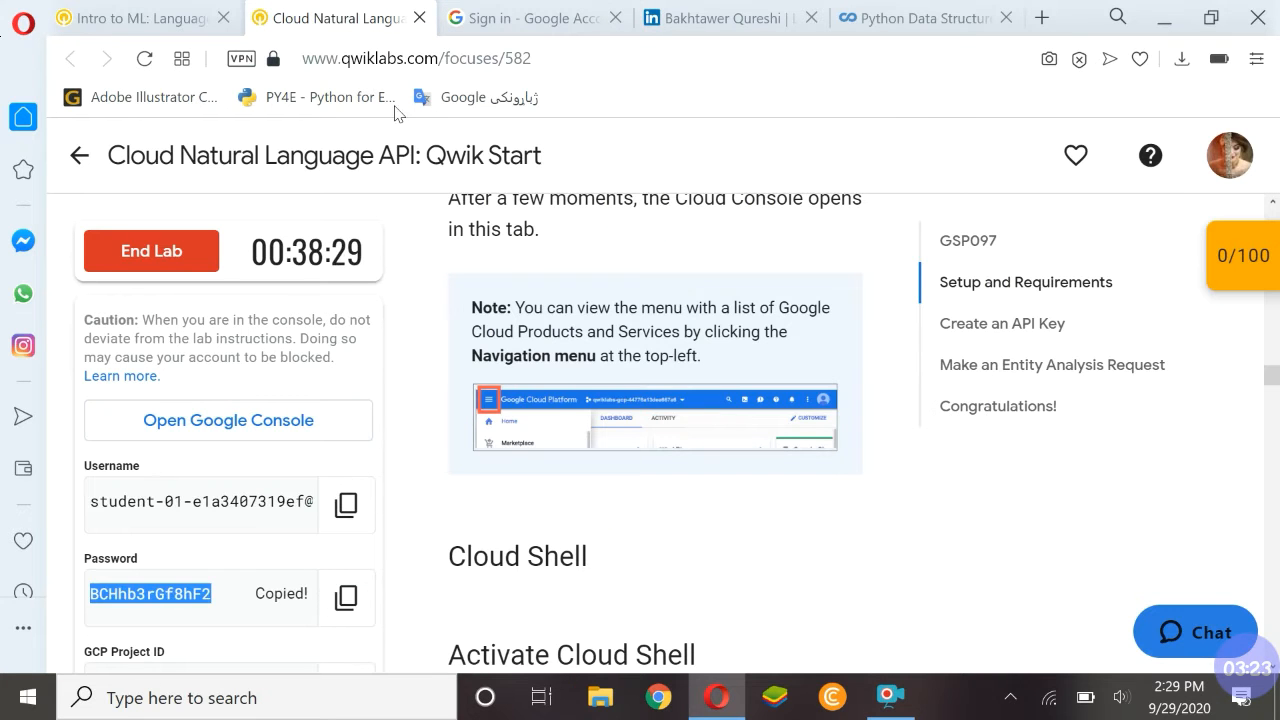
click(457, 15)
key(ctrl+a)
key(ctrl+v)
click(810, 516)
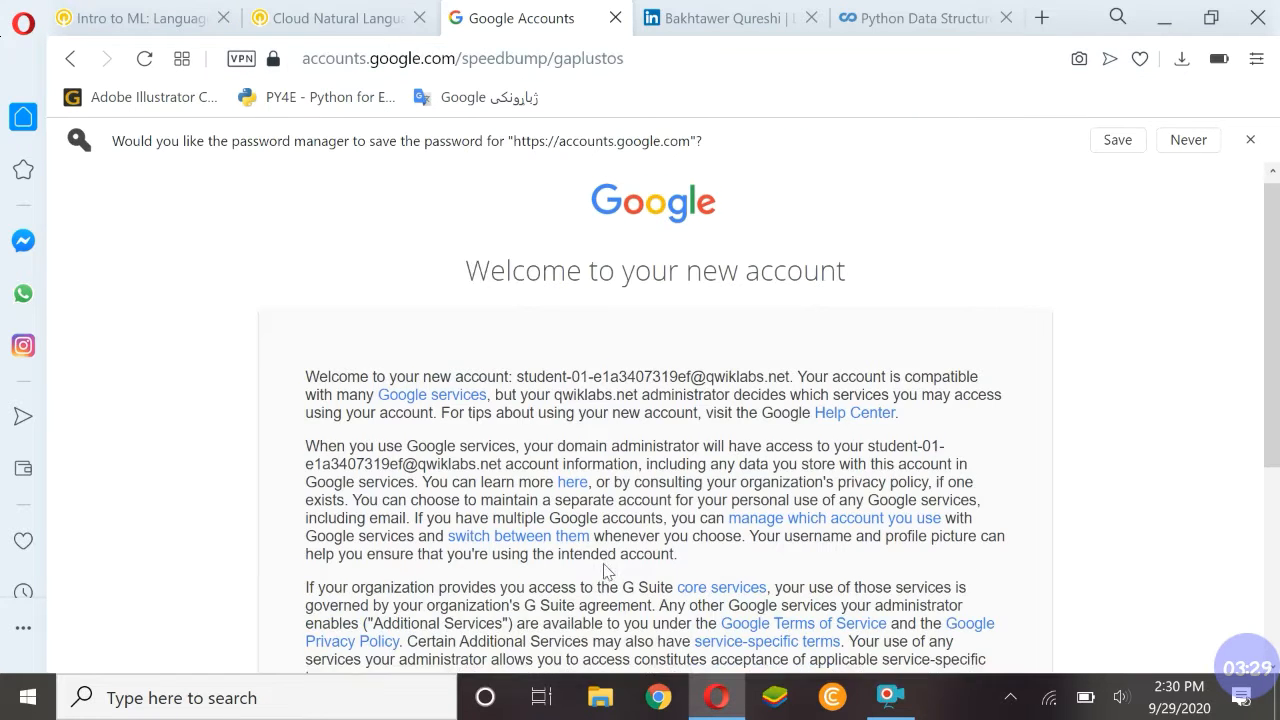
Accept the new account's terms and confirm the account recovery options without adding a phone number or e-mail.
scroll(700, 450, down, 4)
click(711, 450)
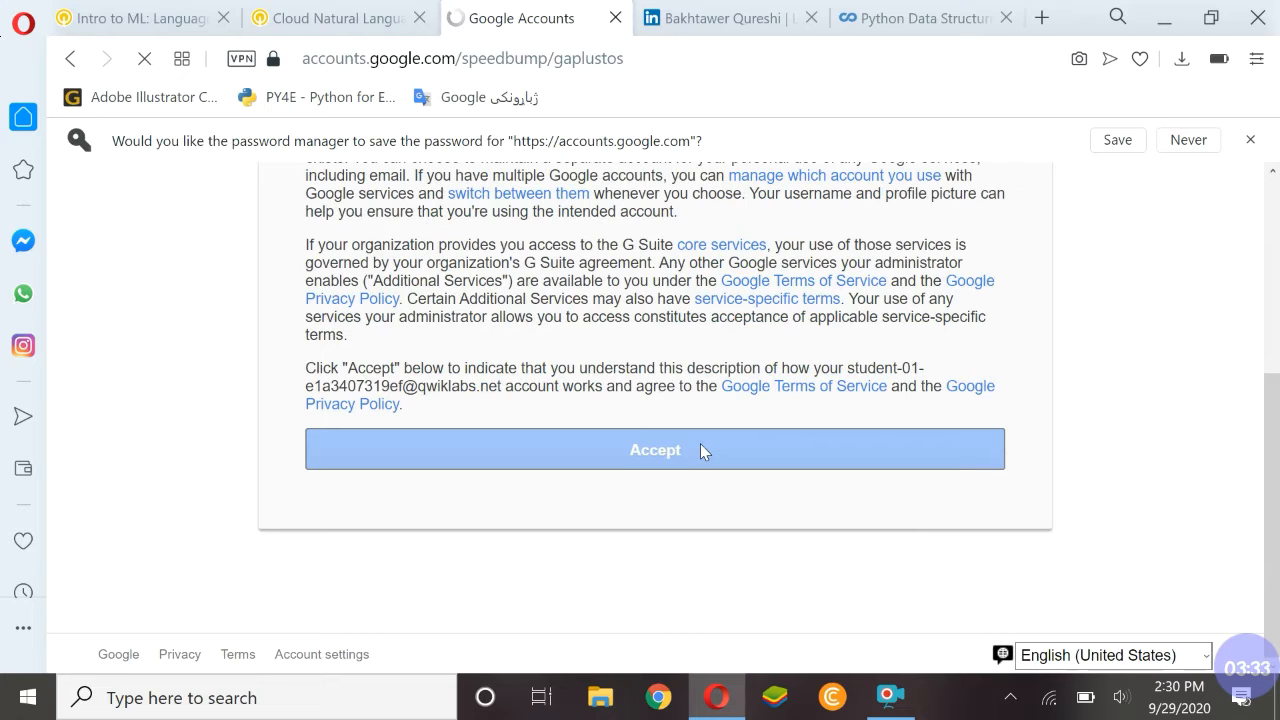
scroll(628, 452, down, 3)
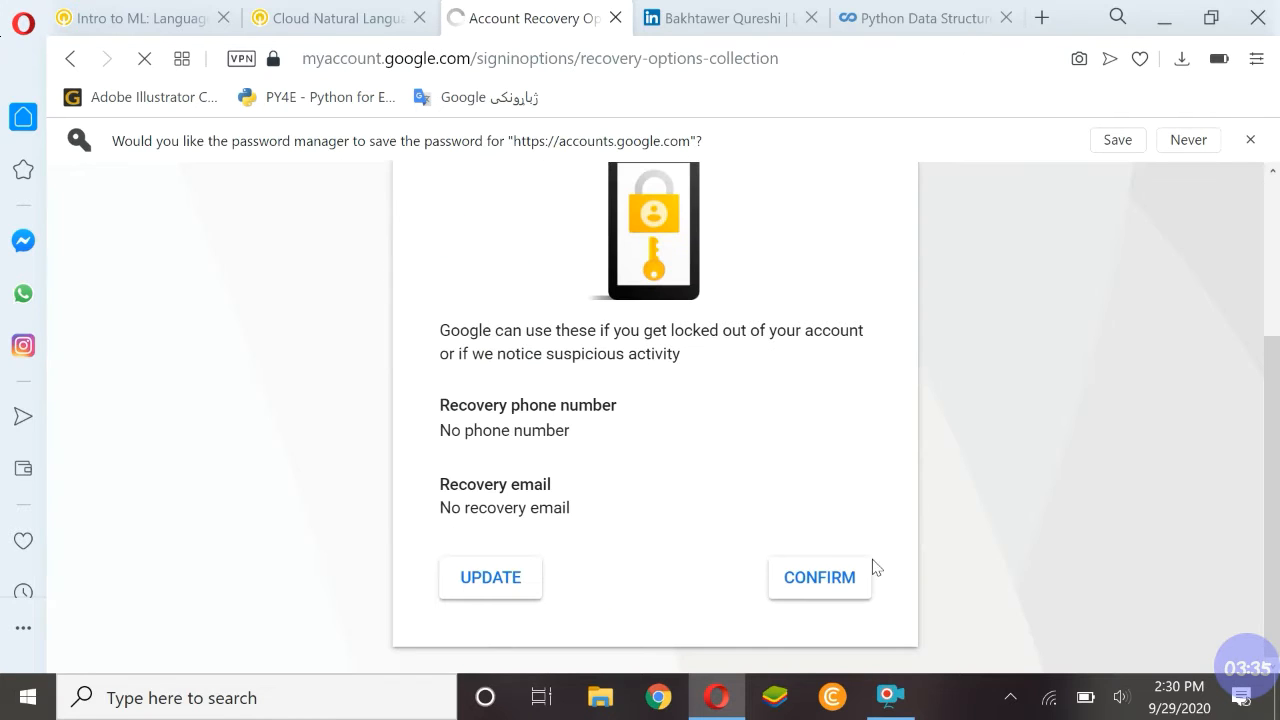
click(822, 585)
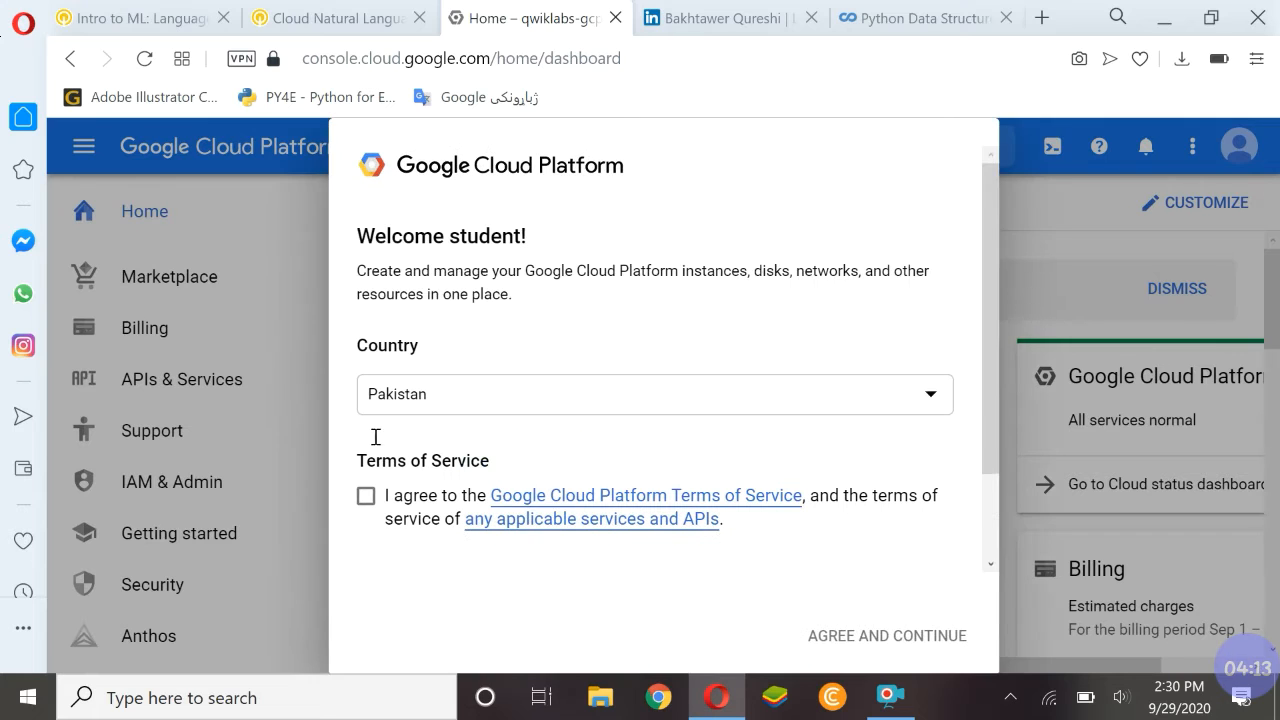
Agree to the Google Cloud Platform Terms of Service with Pakistan as the country and continue to the console.
click(362, 499)
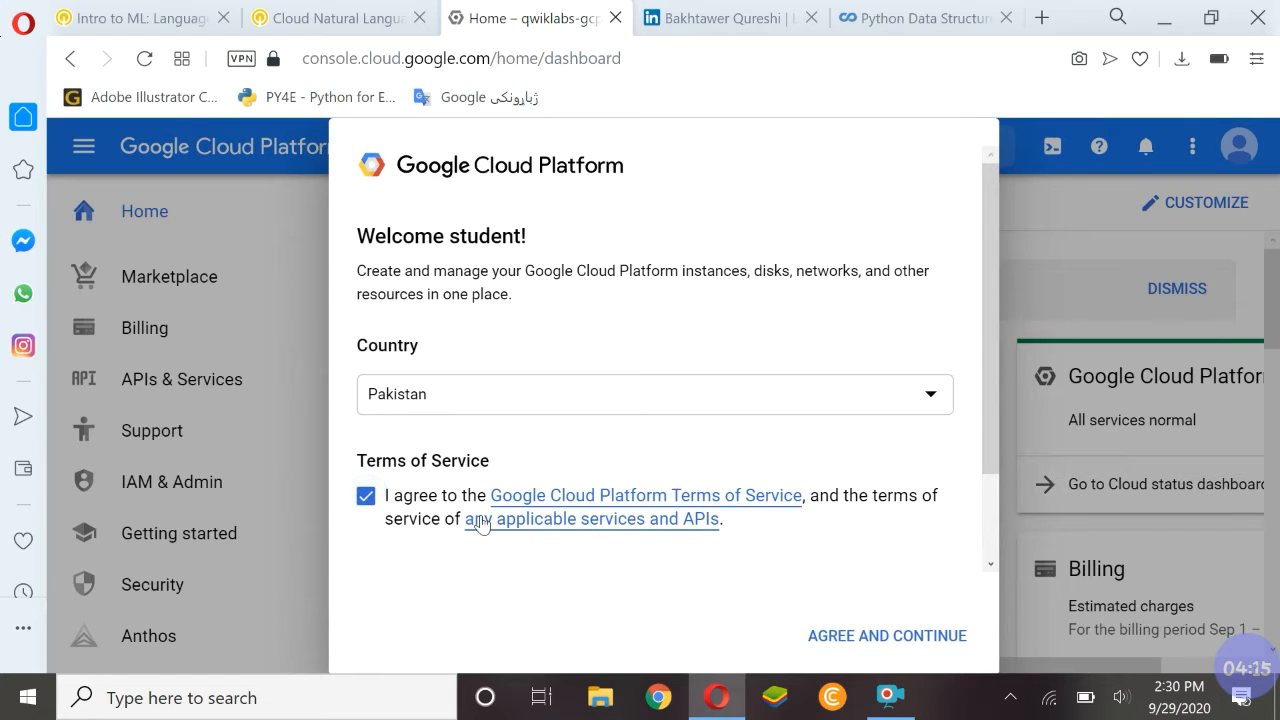
click(900, 652)
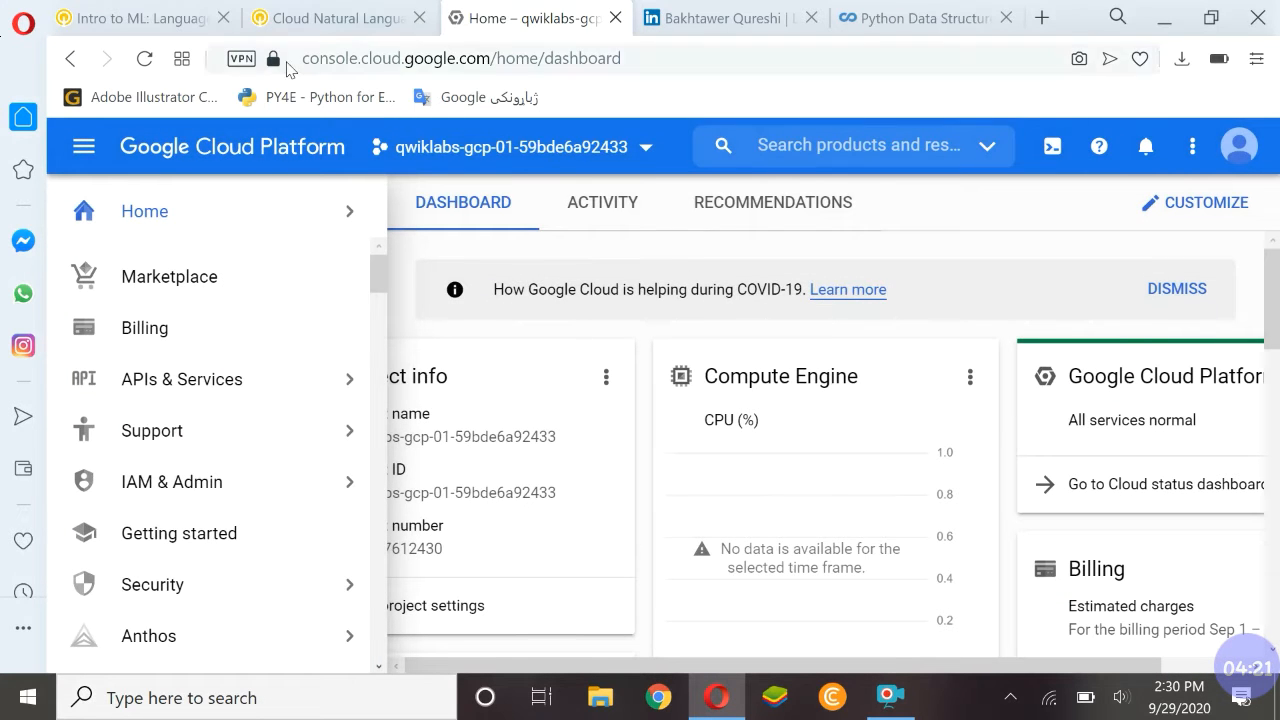
Review the lab page's Activate Cloud Shell instructions and enlarge the screenshot that marks the activation control.
click(336, 14)
scroll(680, 434, down, 3)
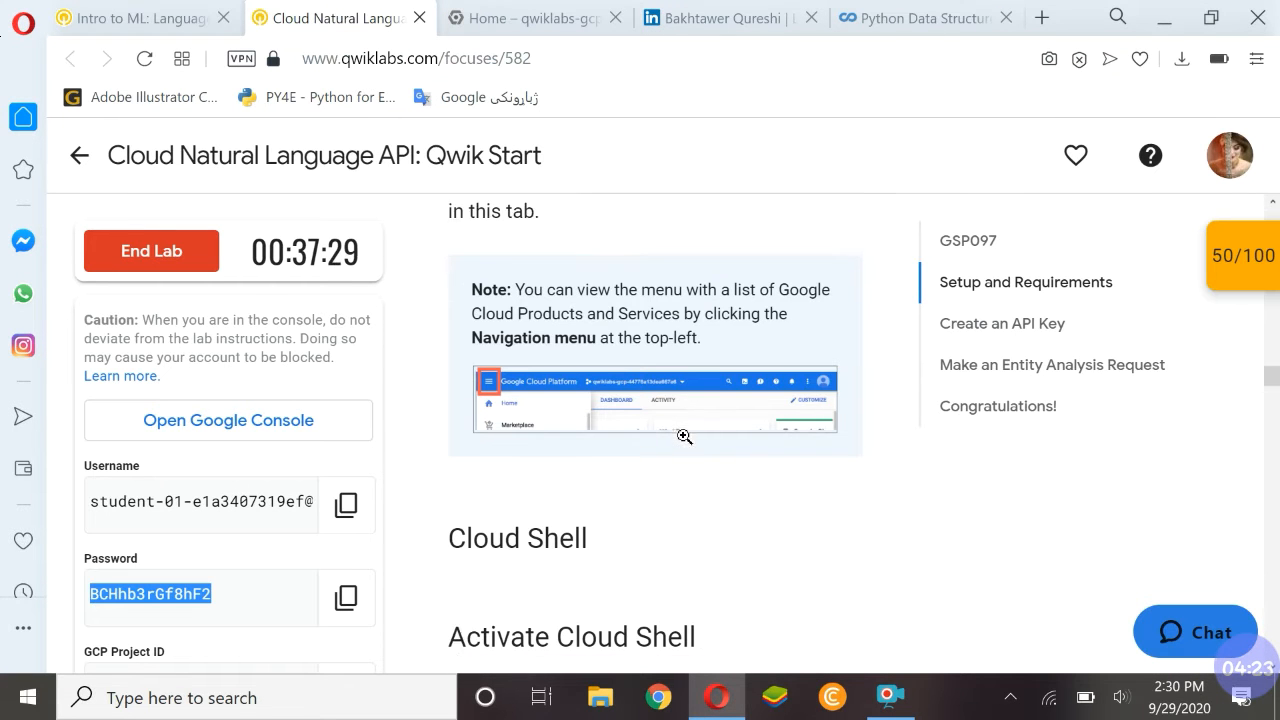
drag(455, 309, 695, 311)
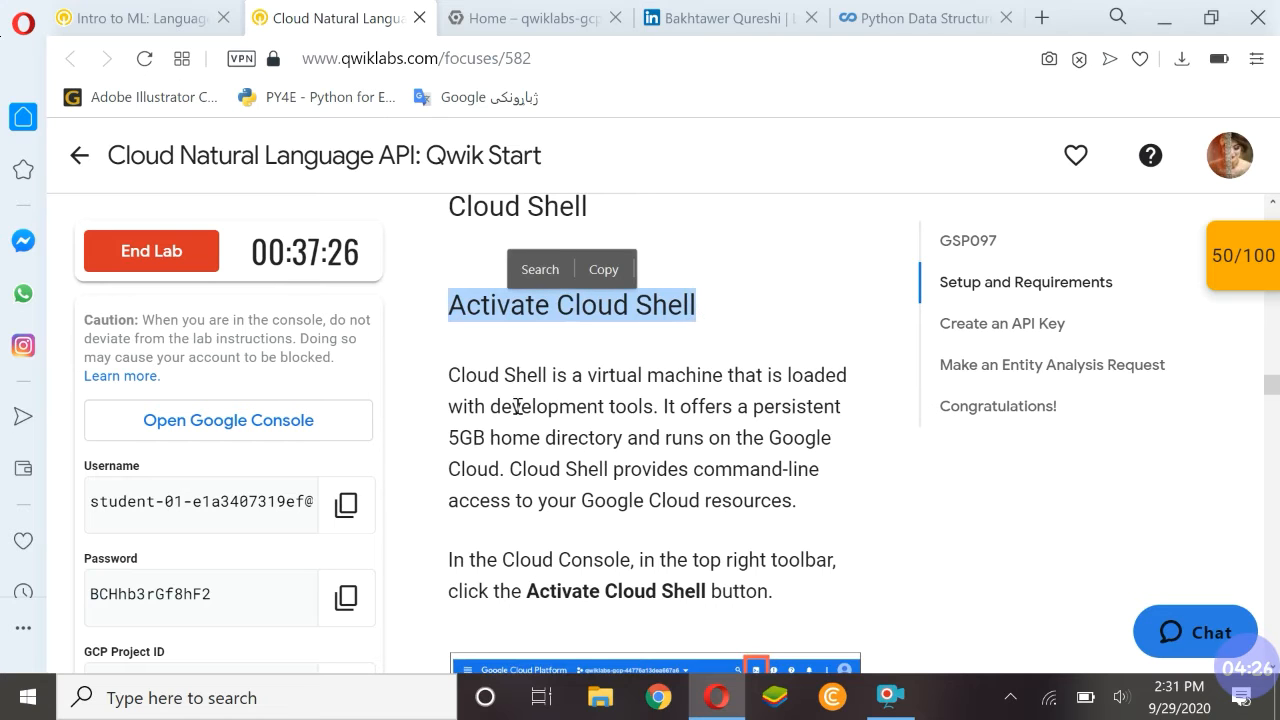
click(709, 522)
scroll(709, 520, down, 3)
click(710, 462)
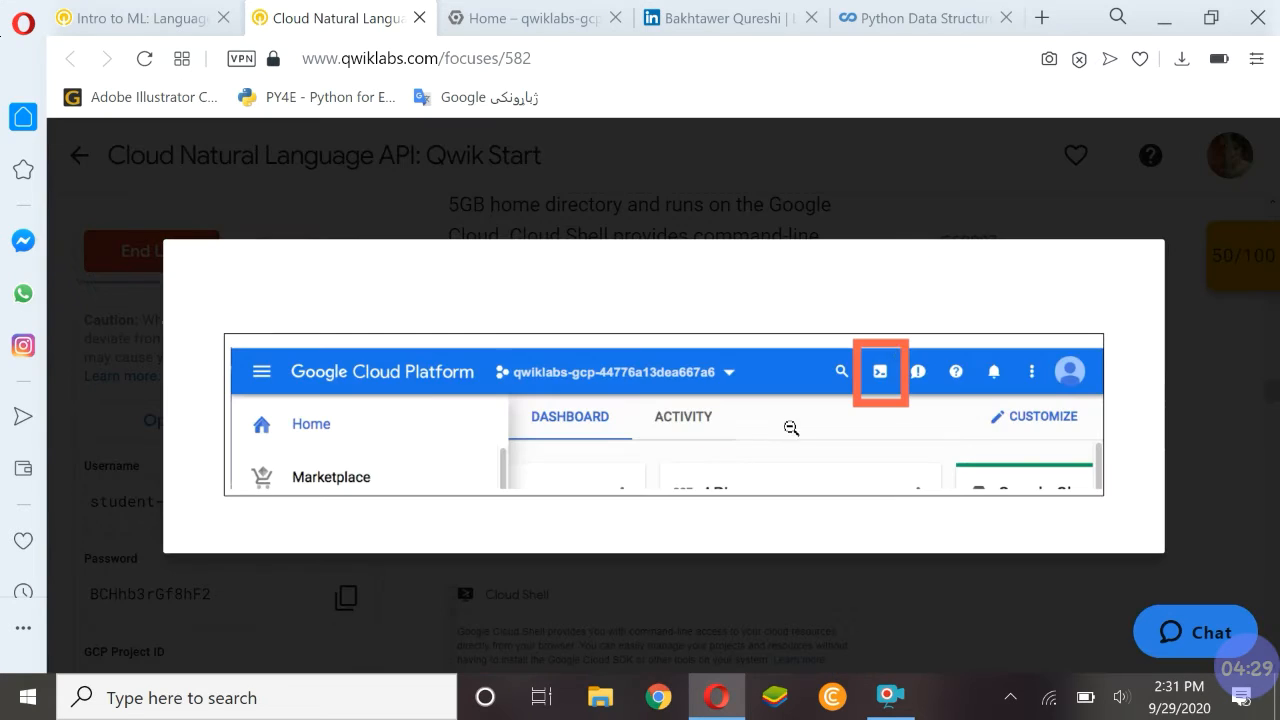
click(883, 386)
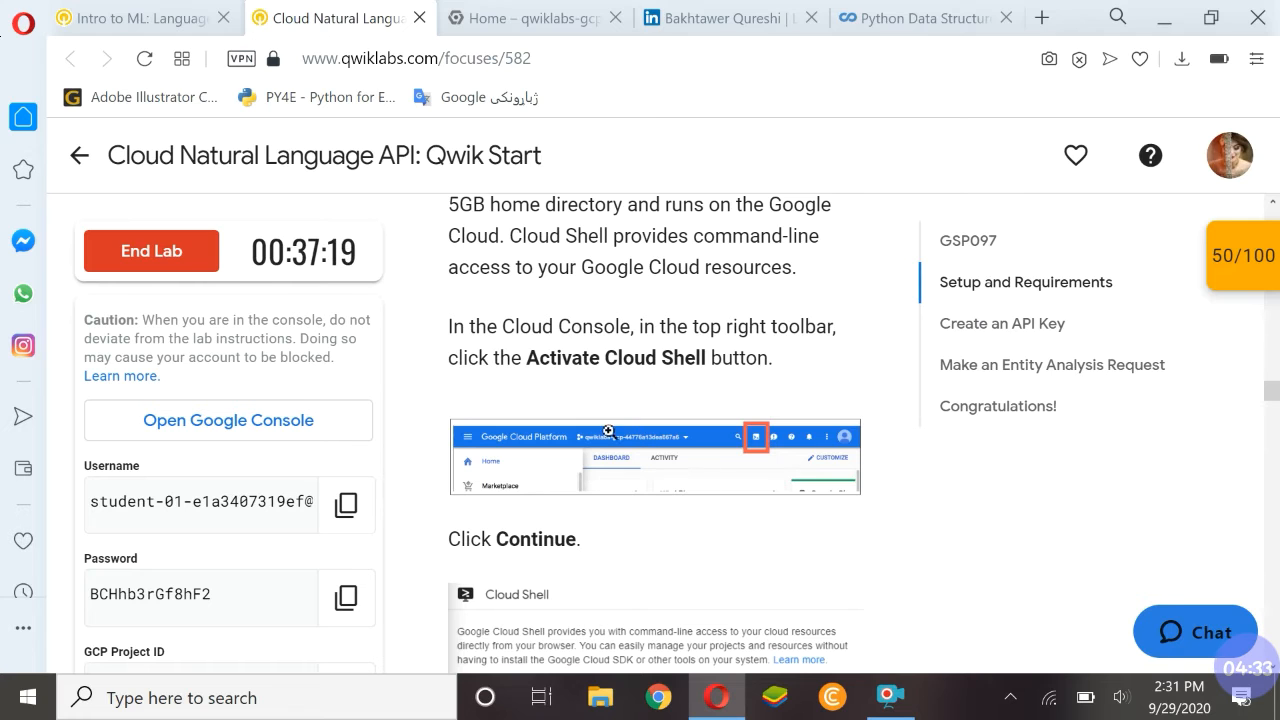
Activate Cloud Shell in the Cloud Console, collapse the navigation menu, and continue past the Cloud Shell introduction.
click(510, 17)
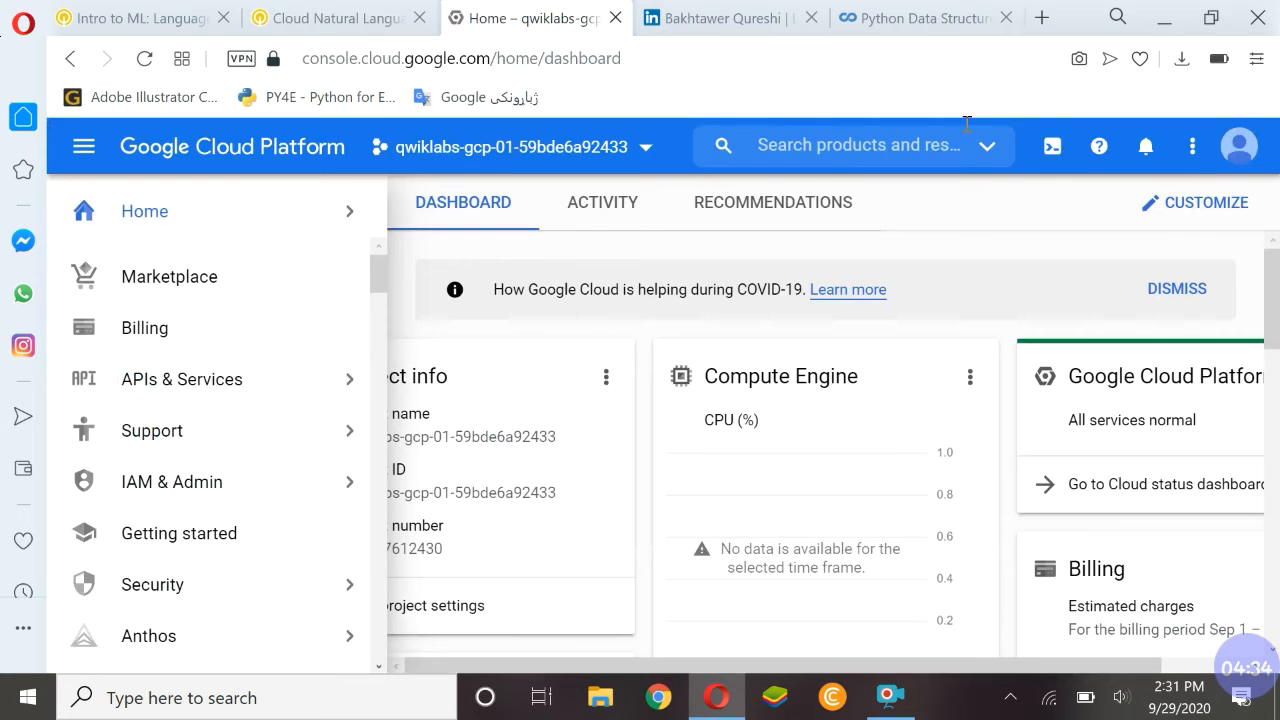
click(1052, 147)
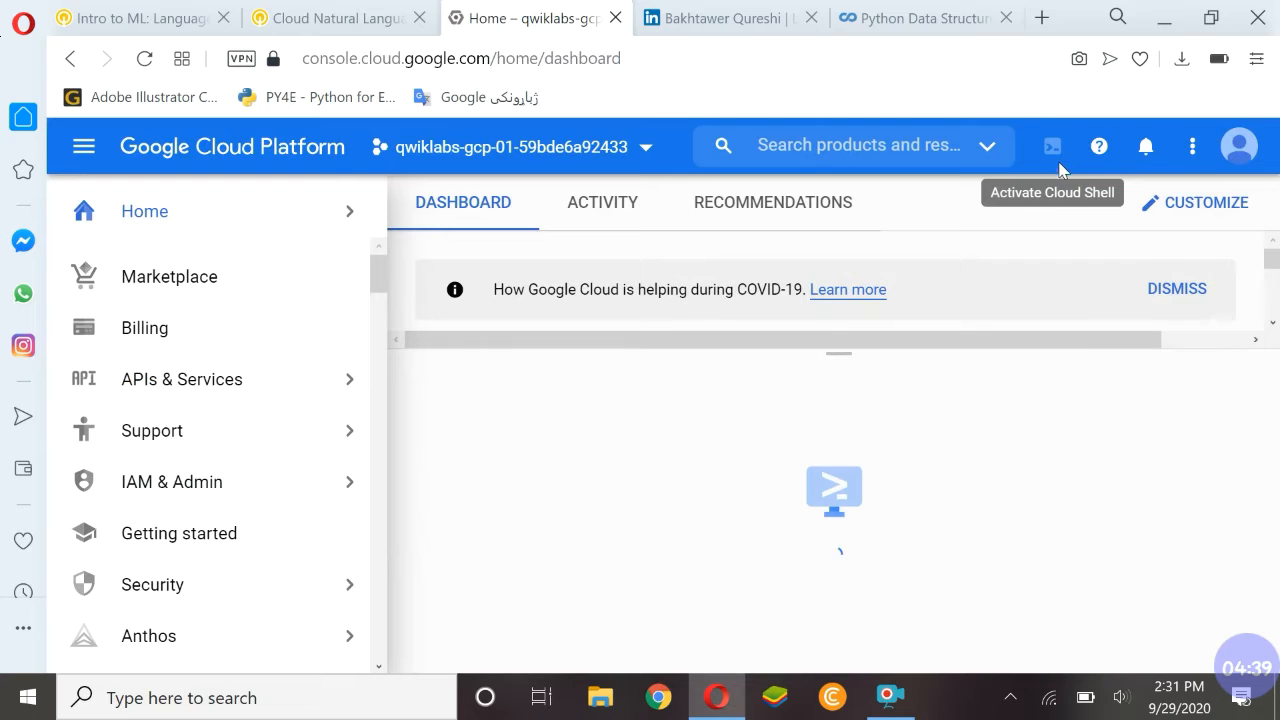
mouse_move(83, 185)
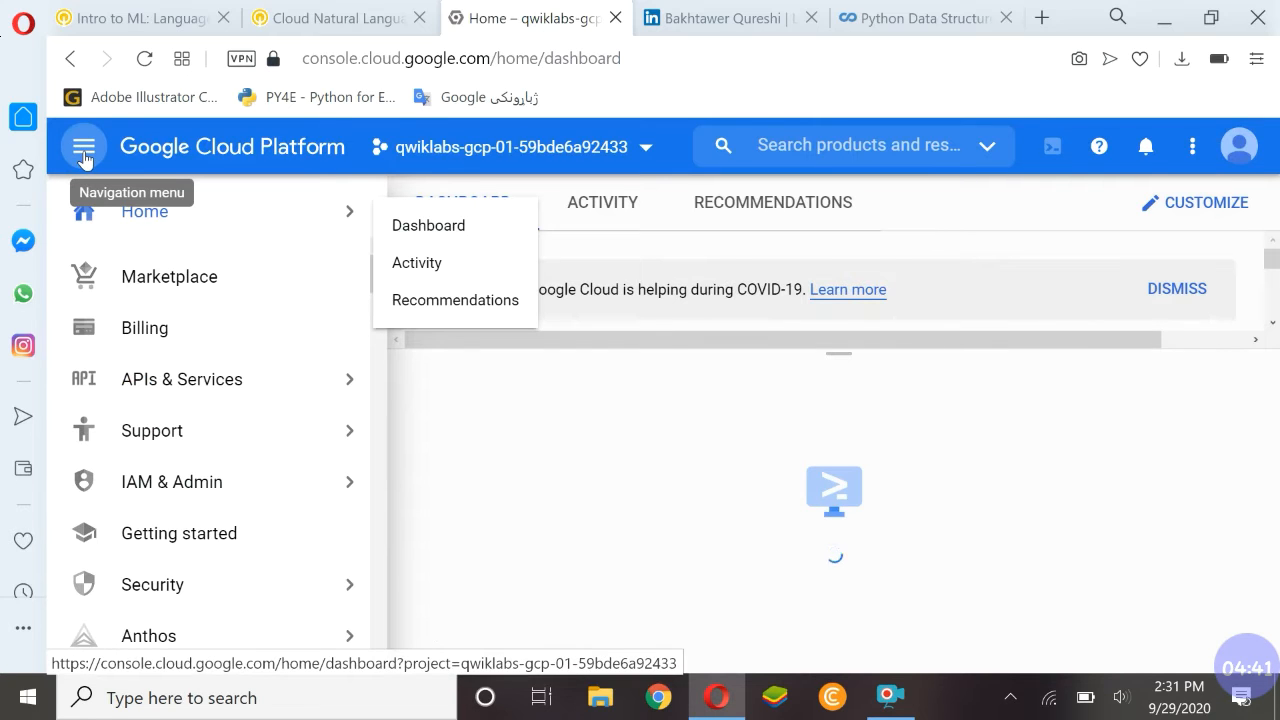
click(84, 152)
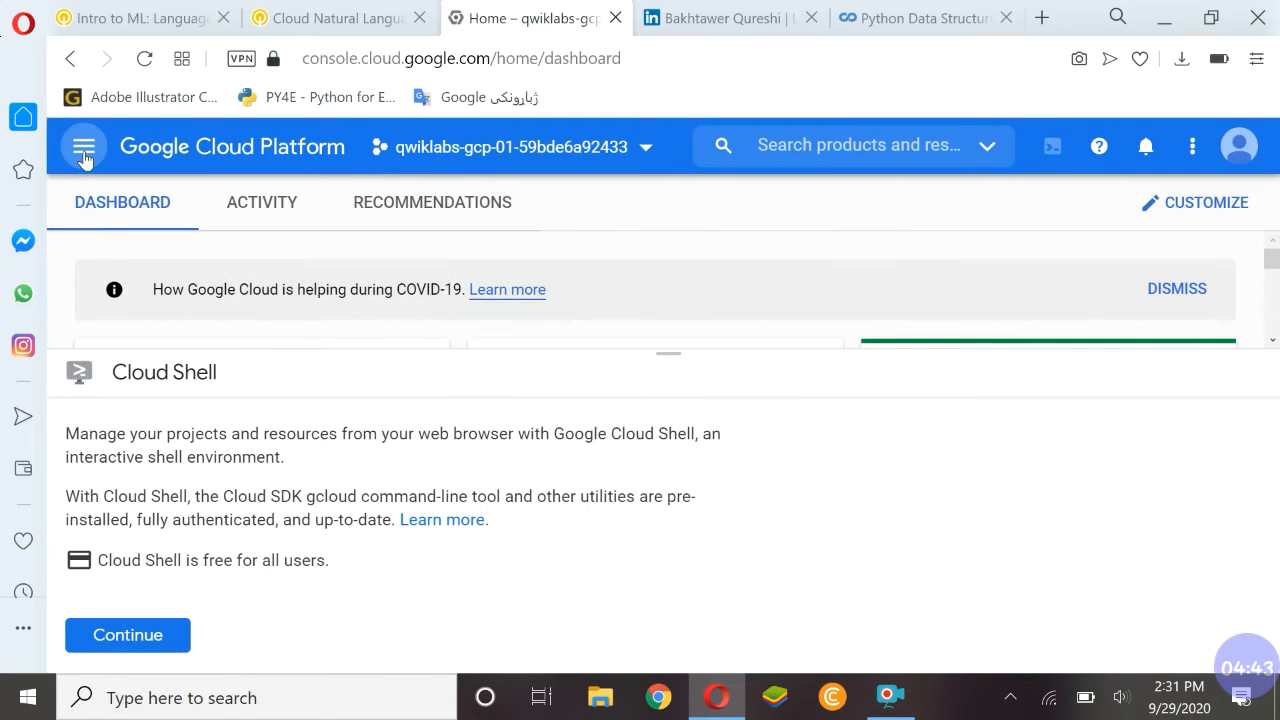
click(135, 634)
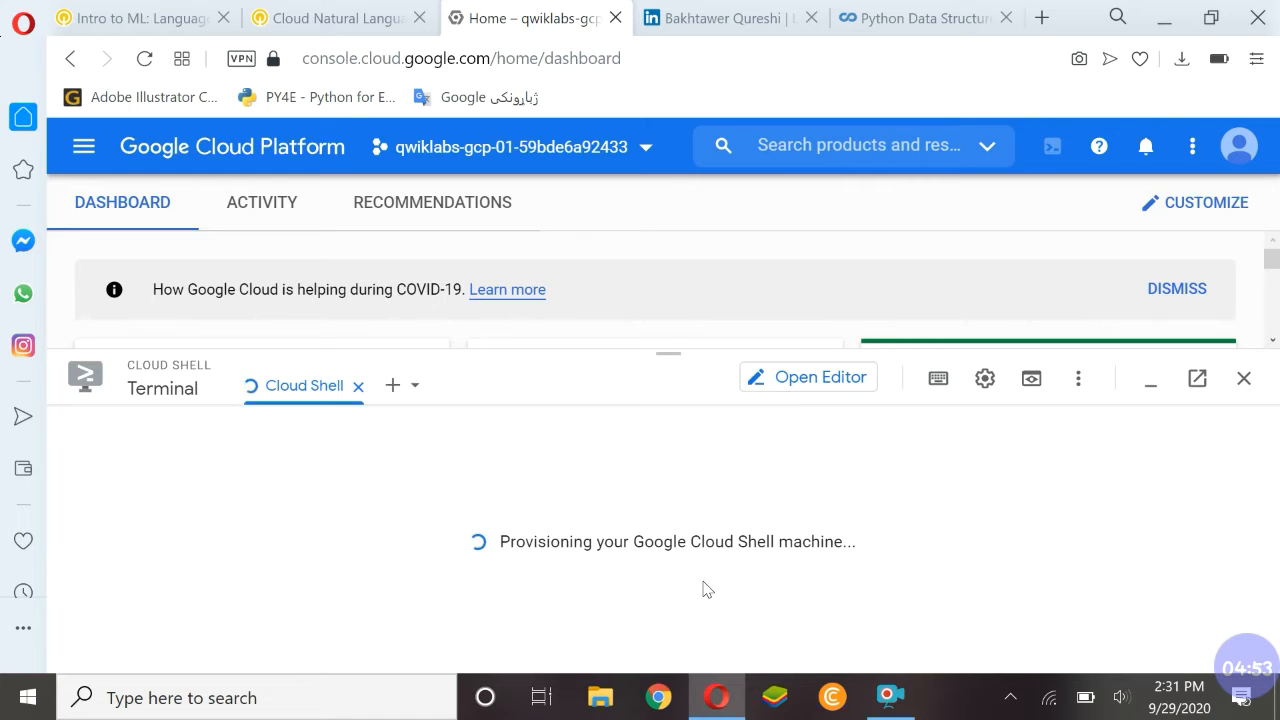
Run gcloud auth list, copied from the lab page, in Cloud Shell and authorize its credentials request.
click(362, 14)
scroll(653, 441, down, 5)
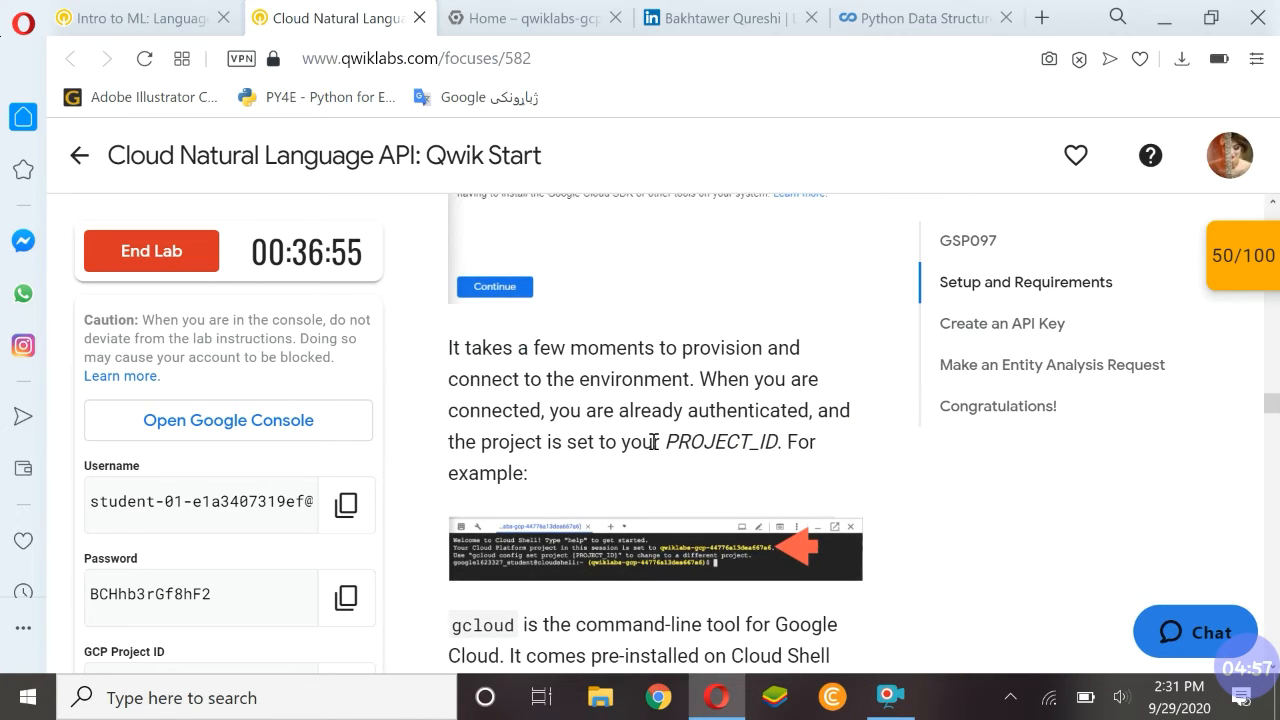
scroll(653, 441, down, 3)
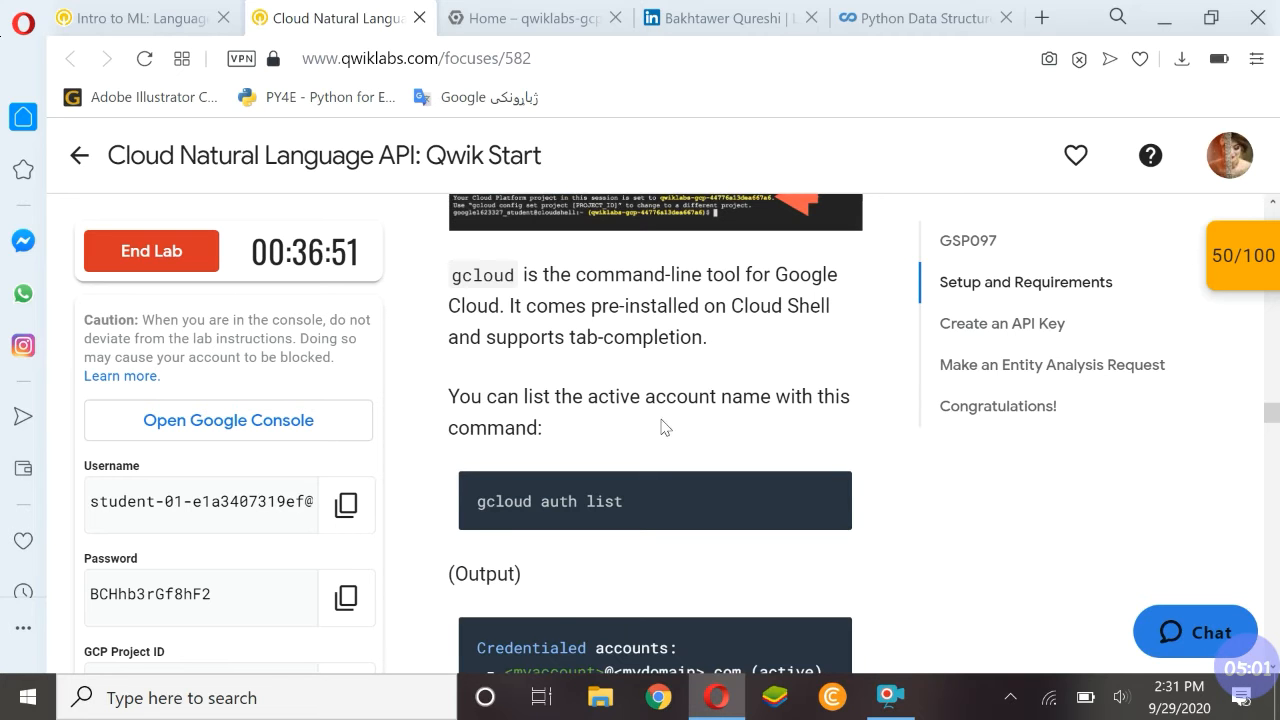
scroll(700, 425, down, 1)
mouse_move(791, 394)
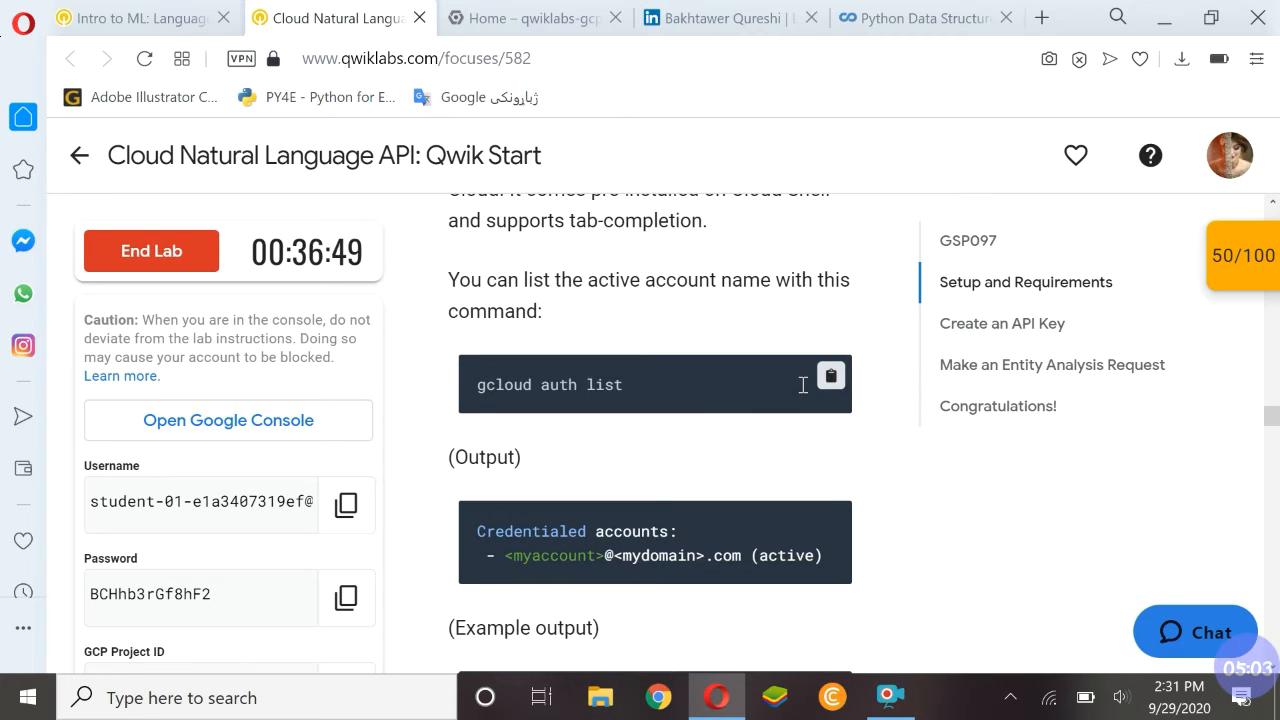
scroll(803, 385, up, 1)
scroll(803, 385, down, 1)
click(828, 388)
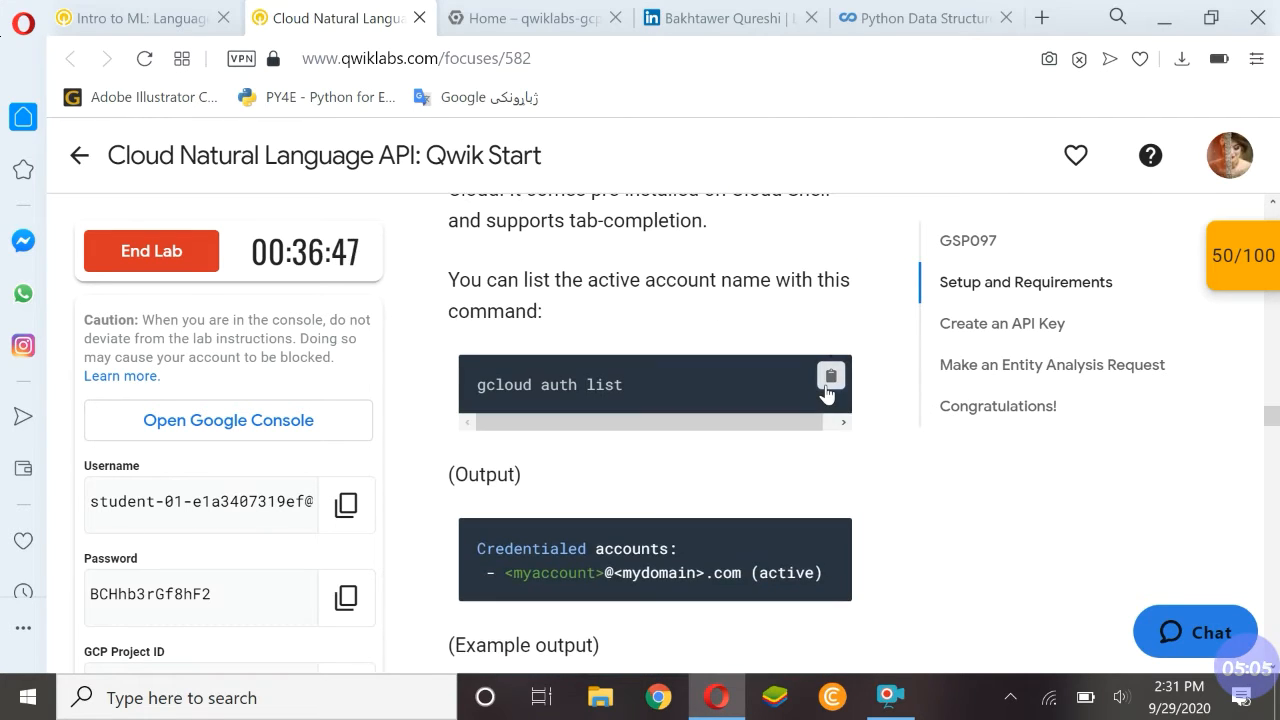
click(458, 14)
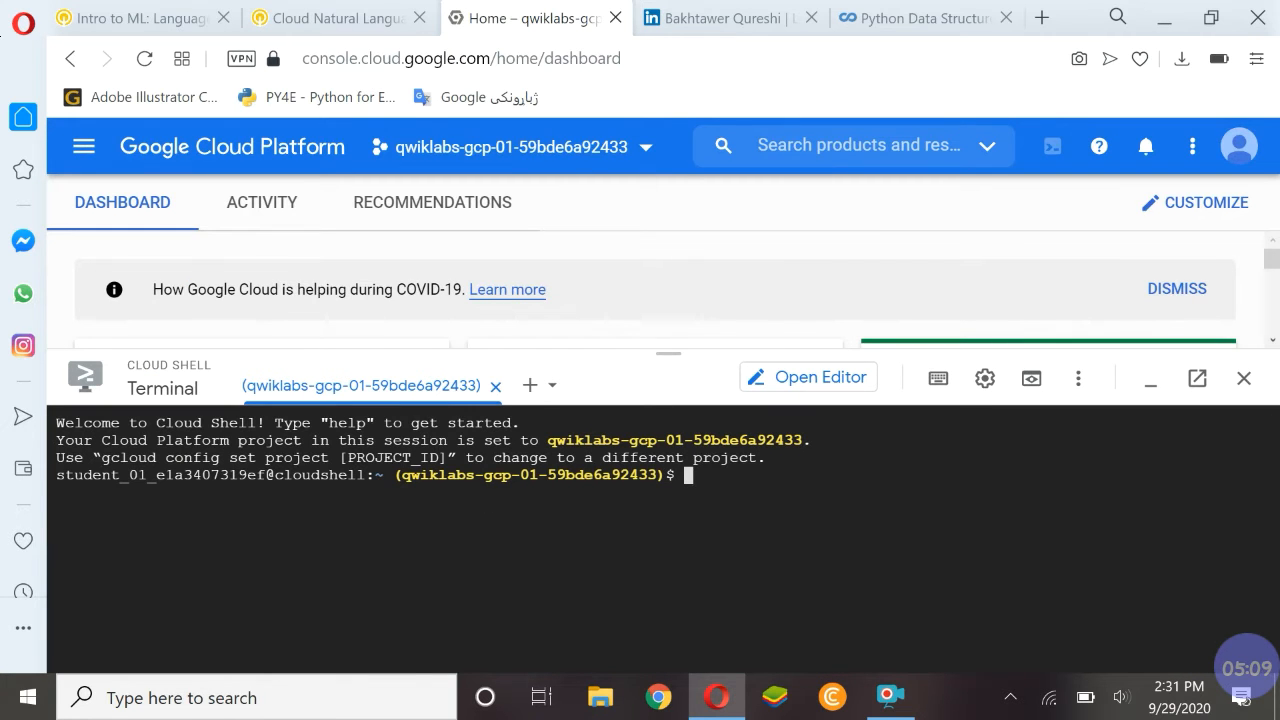
key(ctrl+v)
key(Return)
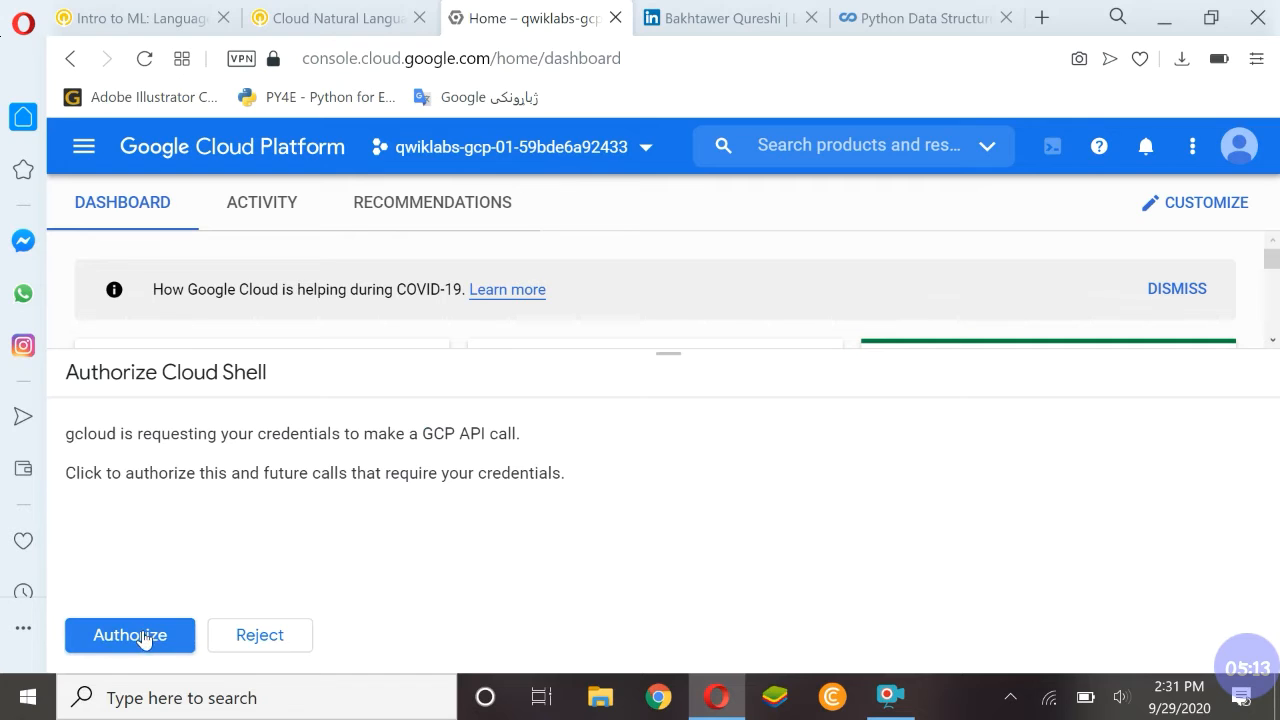
click(173, 645)
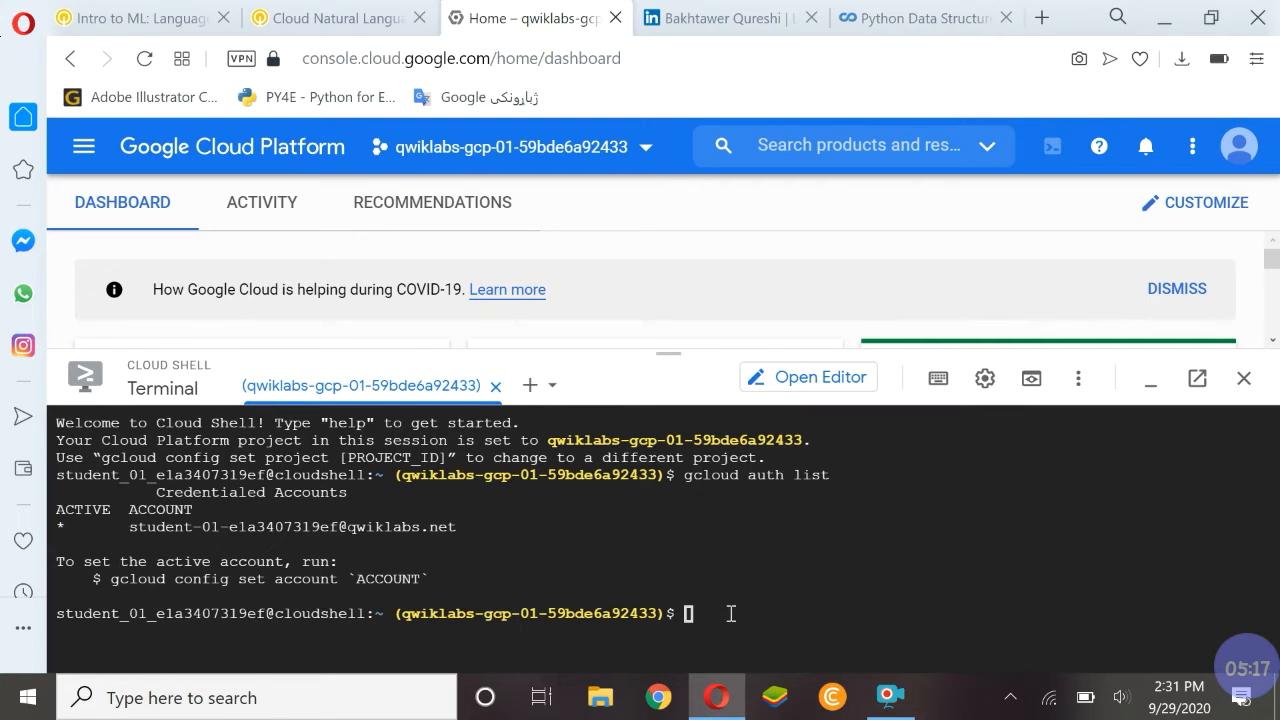
Copy the command gcloud config list project from the lab page and run it in Cloud Shell.
click(330, 18)
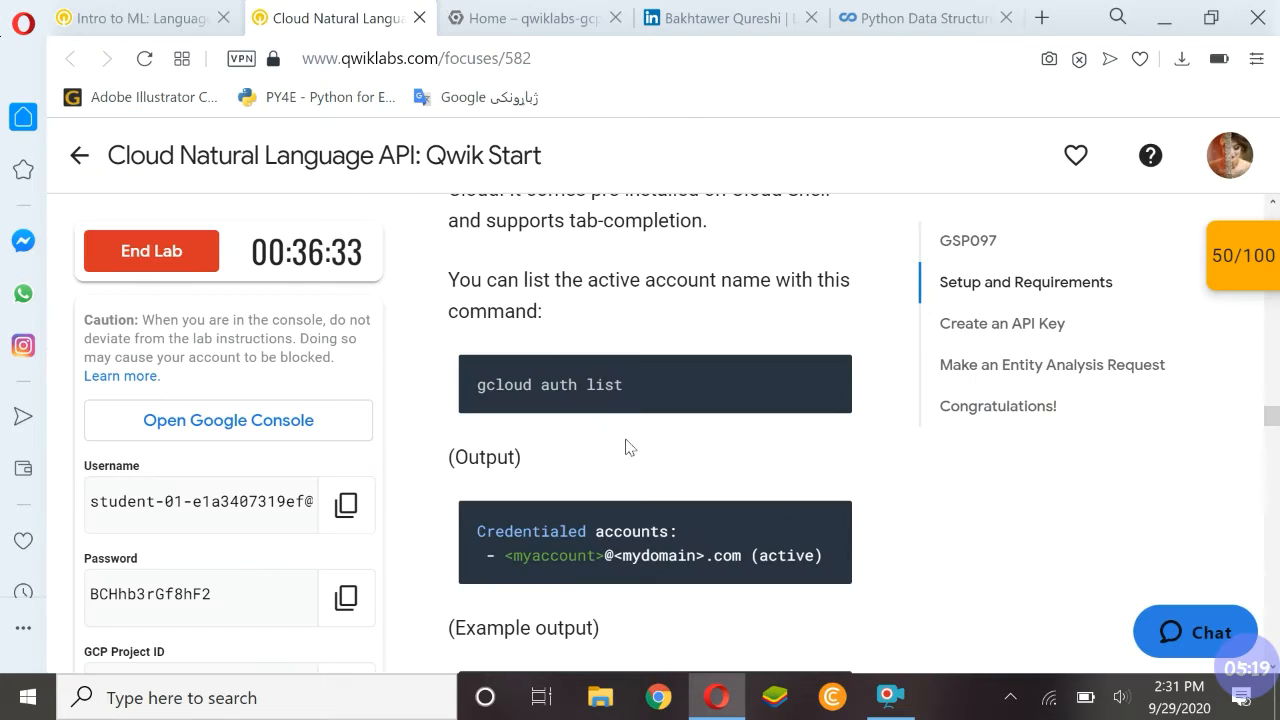
scroll(600, 400, down, 4)
scroll(630, 465, down, 2)
mouse_move(529, 414)
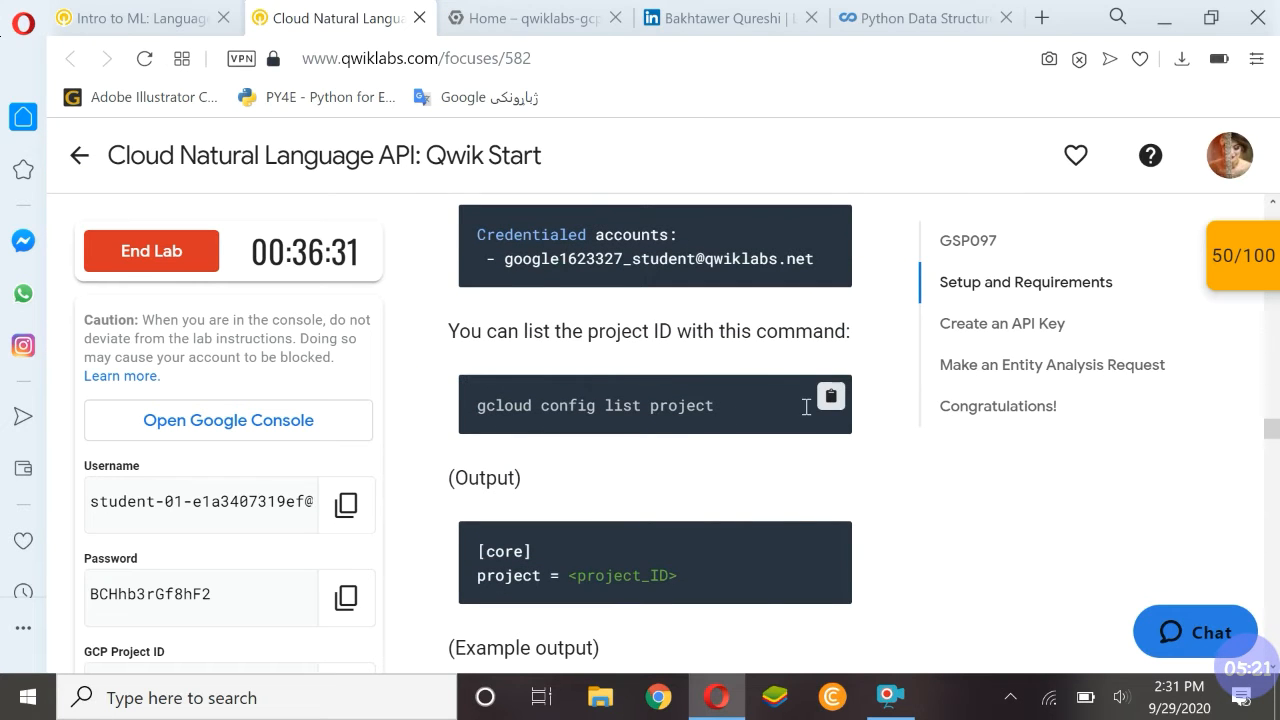
click(830, 396)
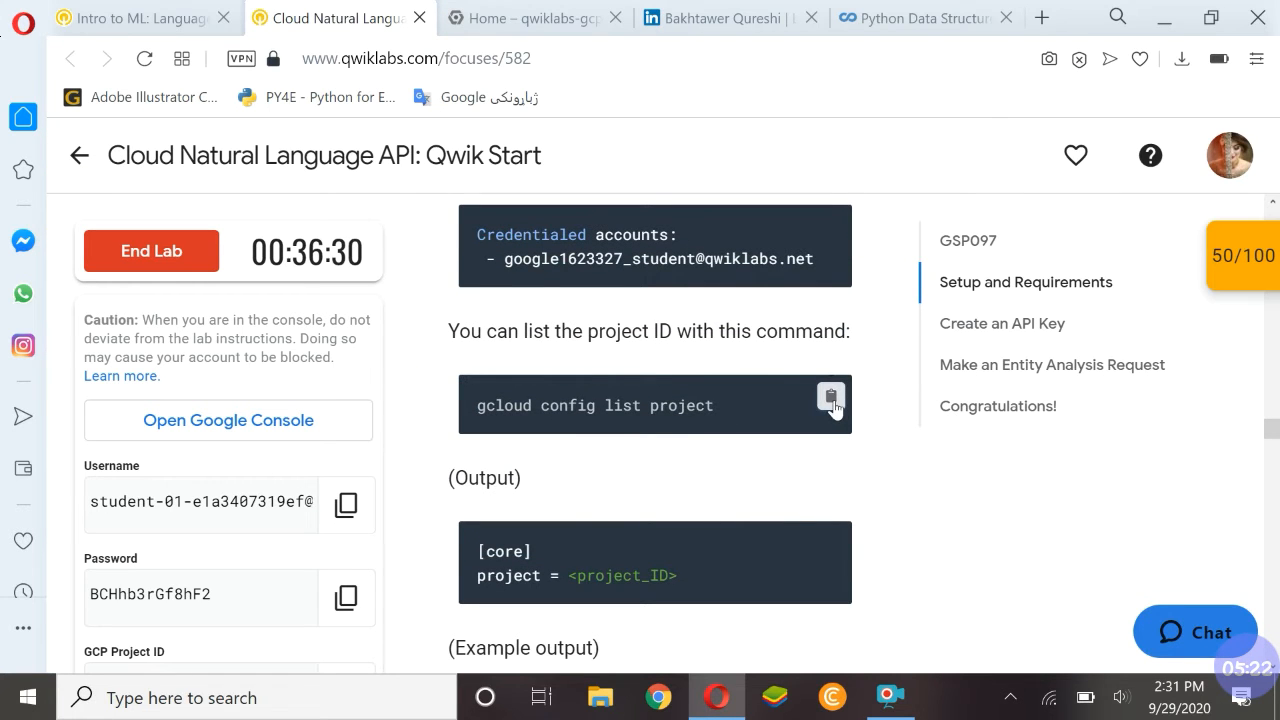
click(455, 16)
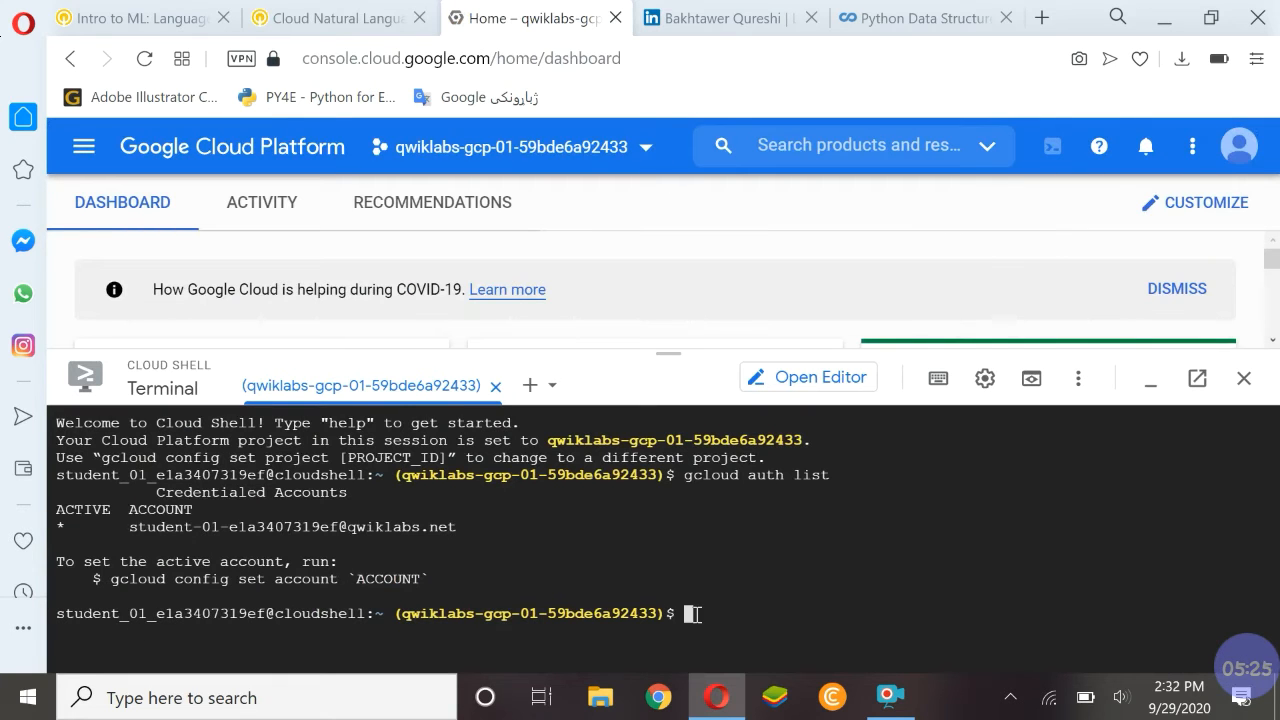
key(ctrl+v)
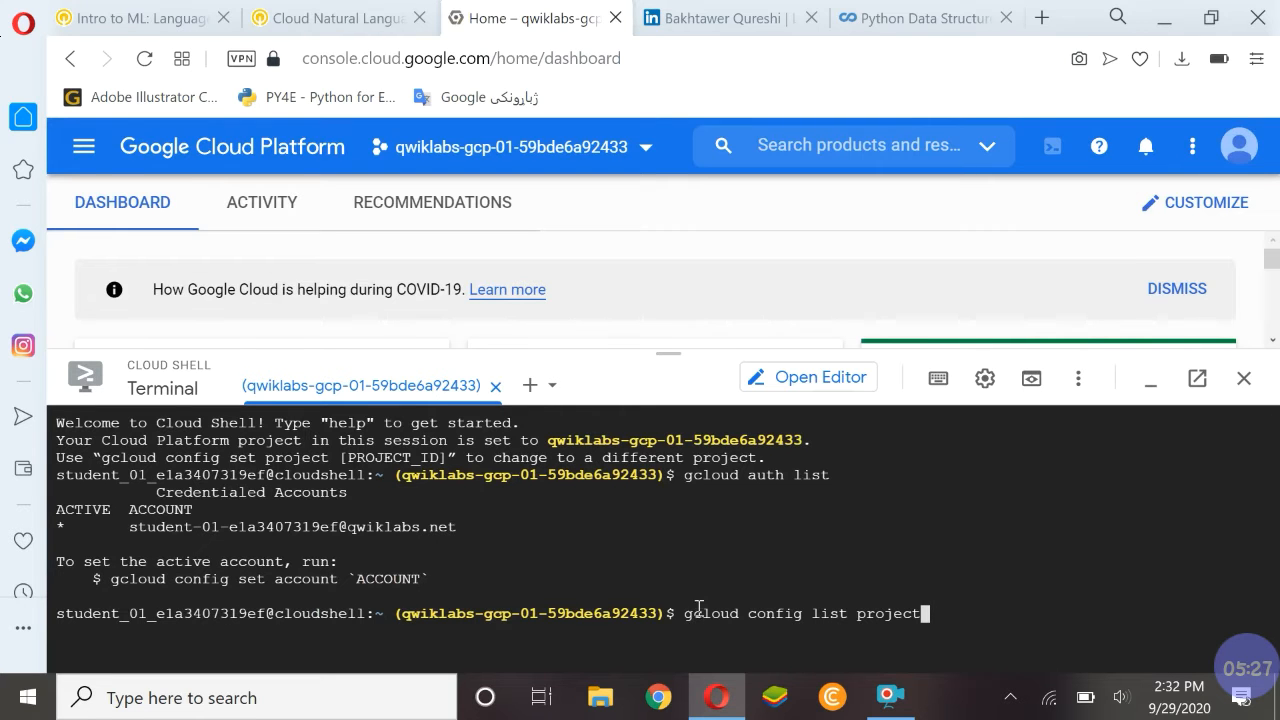
key(Return)
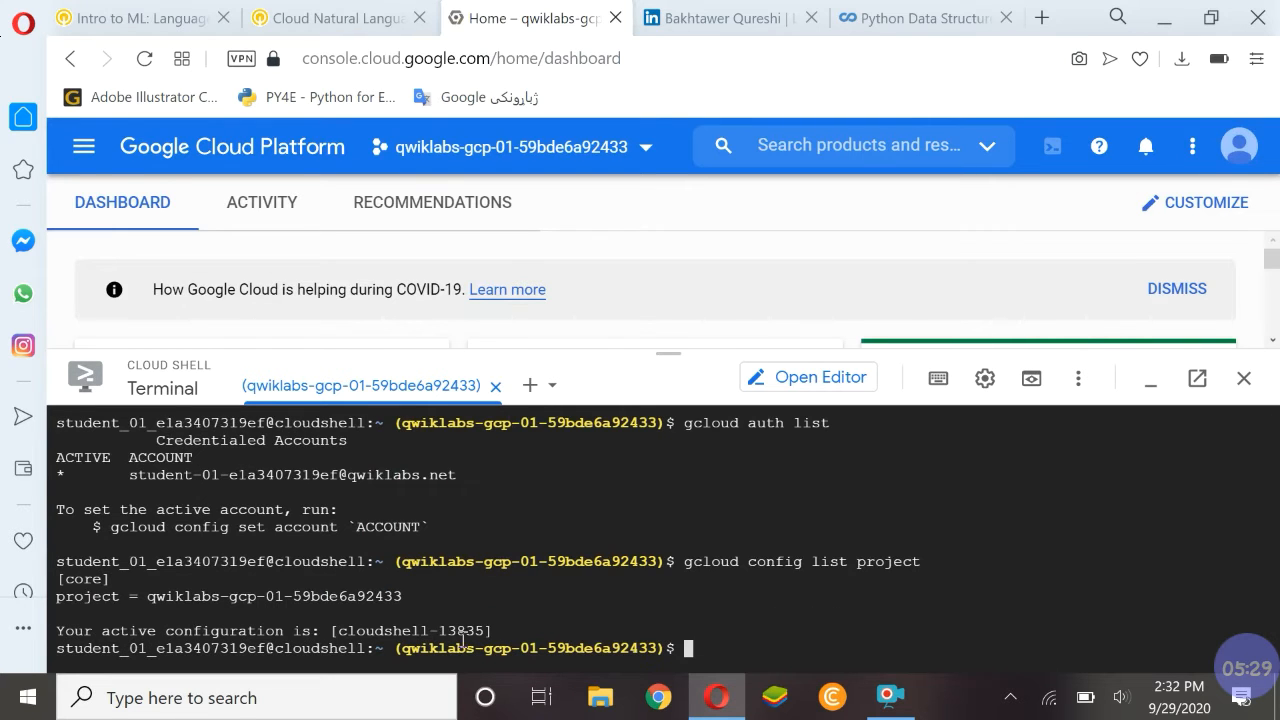
Copy the export GOOGLE_CLOUD_PROJECT command from the lab page's Create an API Key section.
click(330, 18)
scroll(630, 450, down, 5)
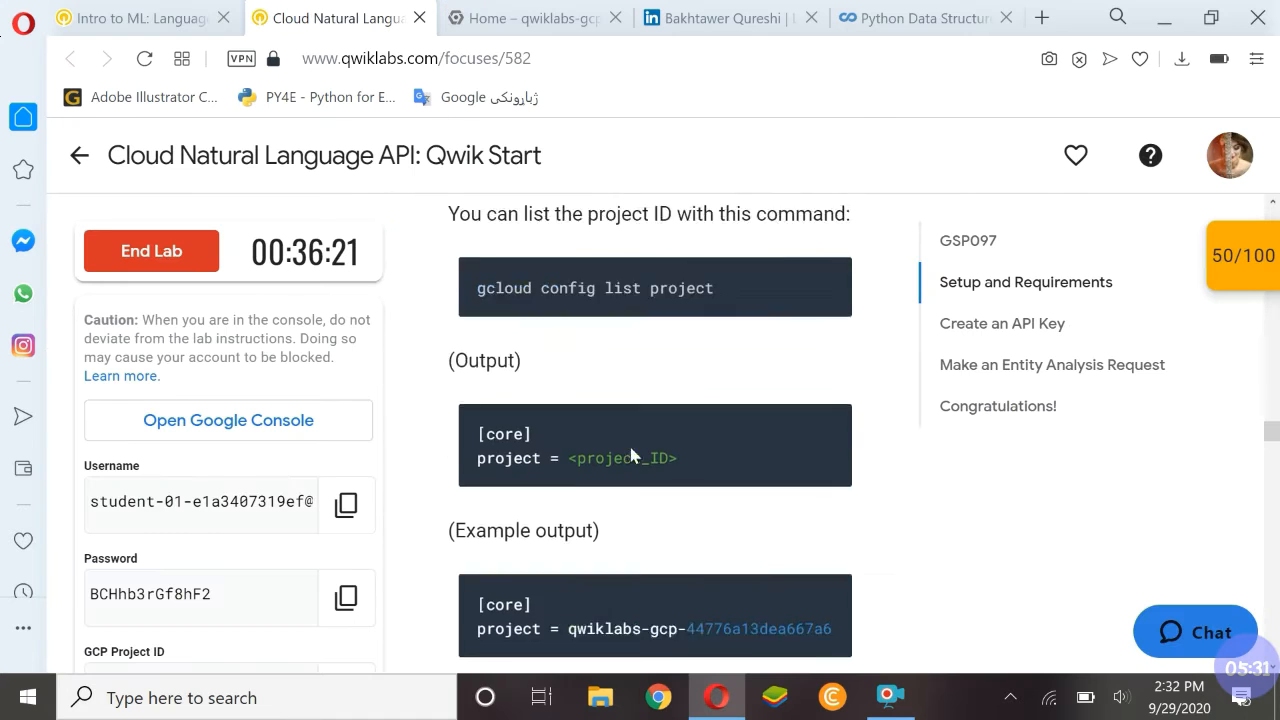
scroll(630, 456, down, 4)
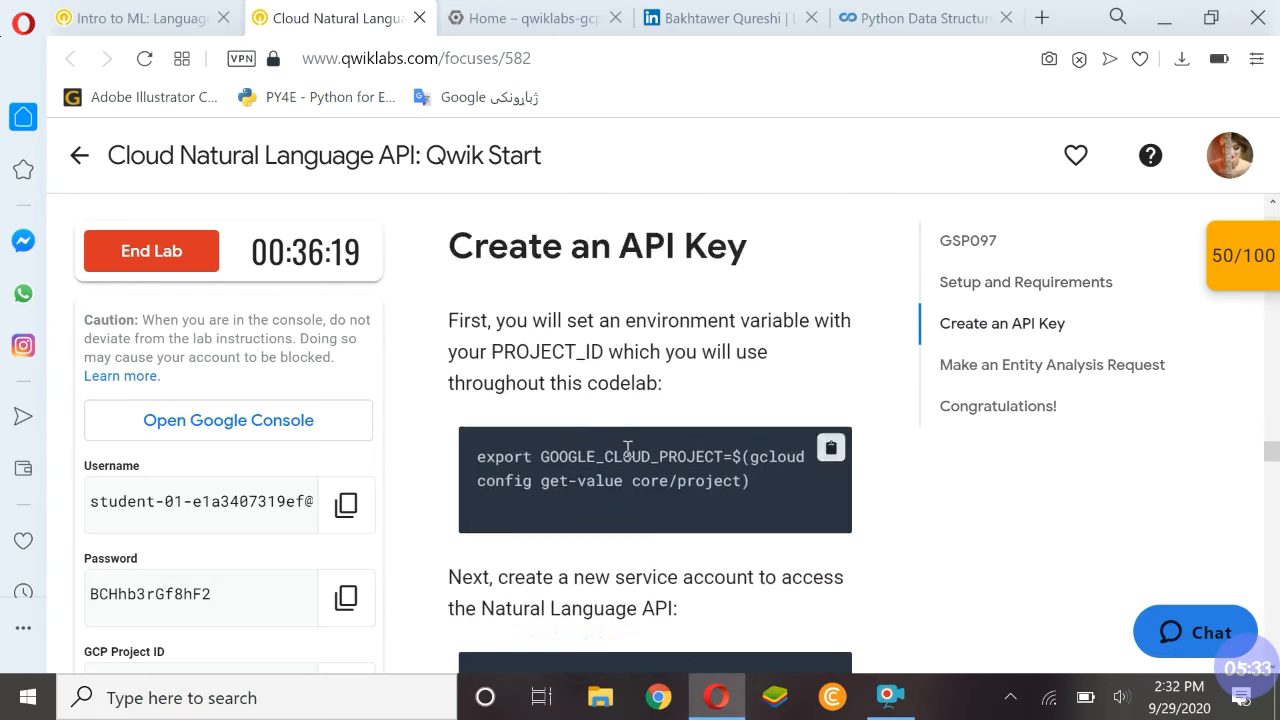
scroll(487, 317, up, 1)
drag(449, 296, 747, 307)
click(654, 397)
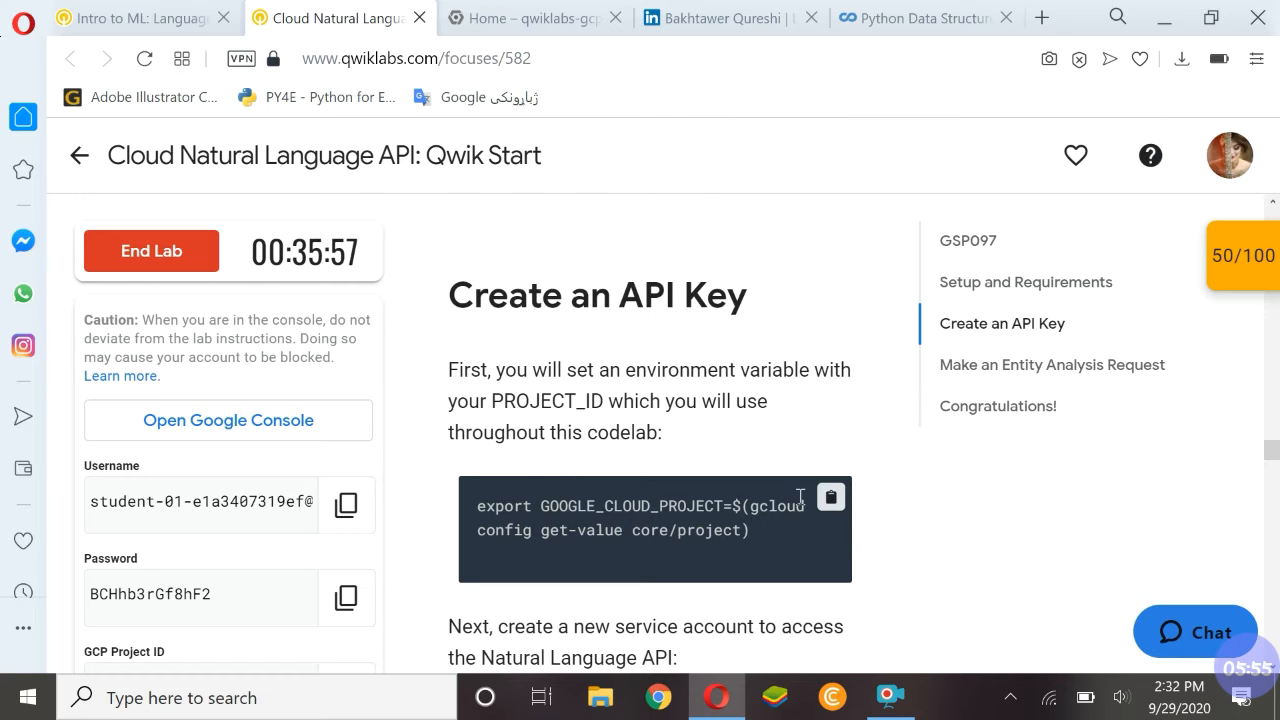
click(830, 497)
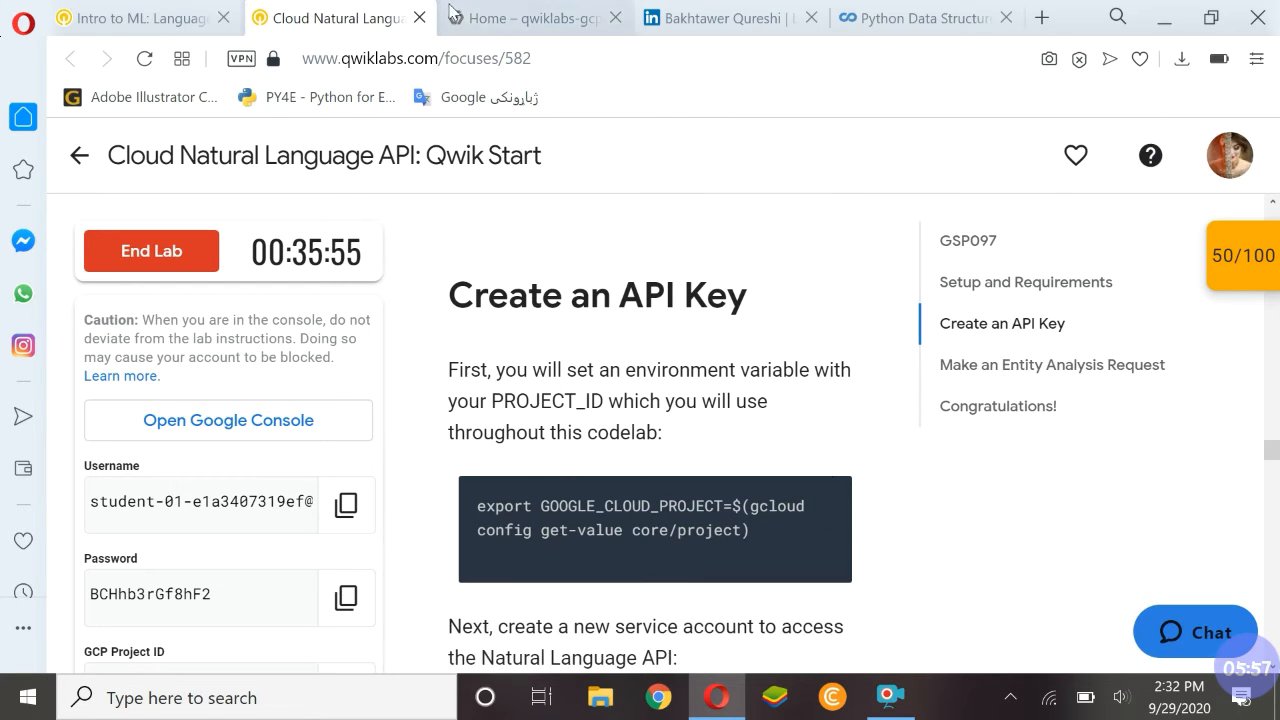
Run export GOOGLE_CLOUD_PROJECT=$(gcloud config get-value core/project) in Cloud Shell to set the project environment variable.
click(478, 20)
key(ctrl+v)
key(ctrl+v)
key(Return)
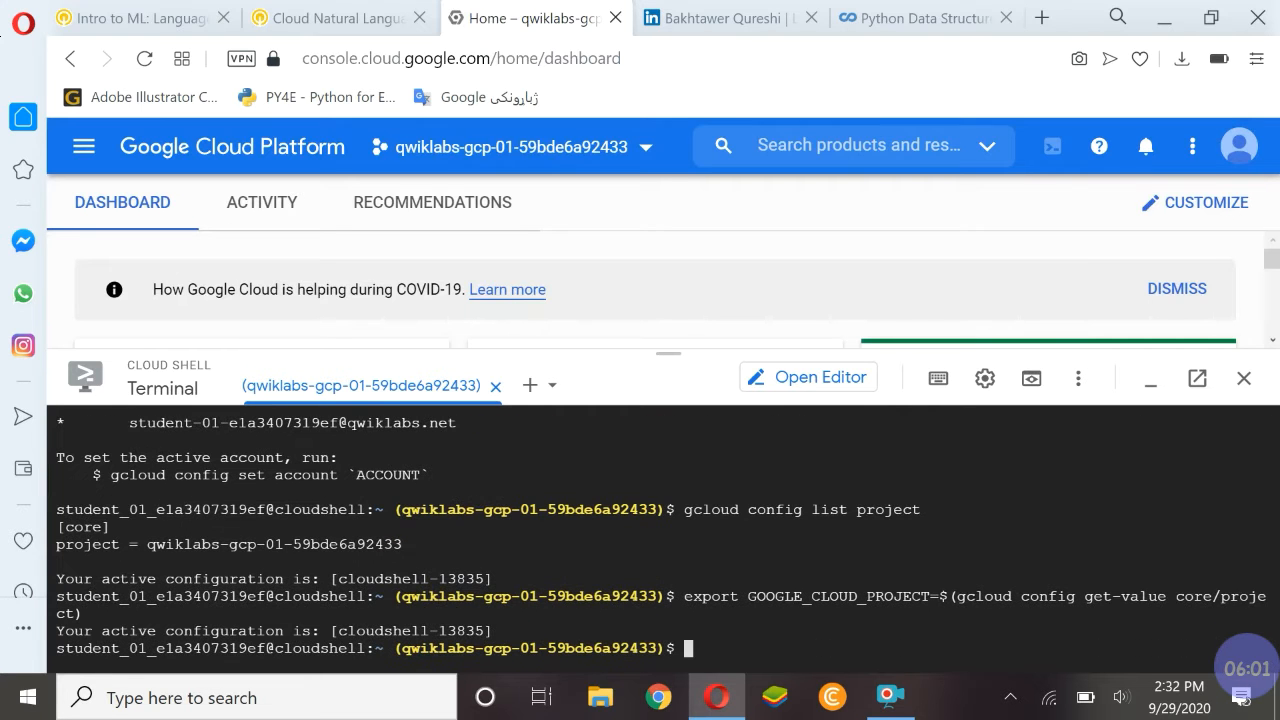
key(Return)
key(Return)
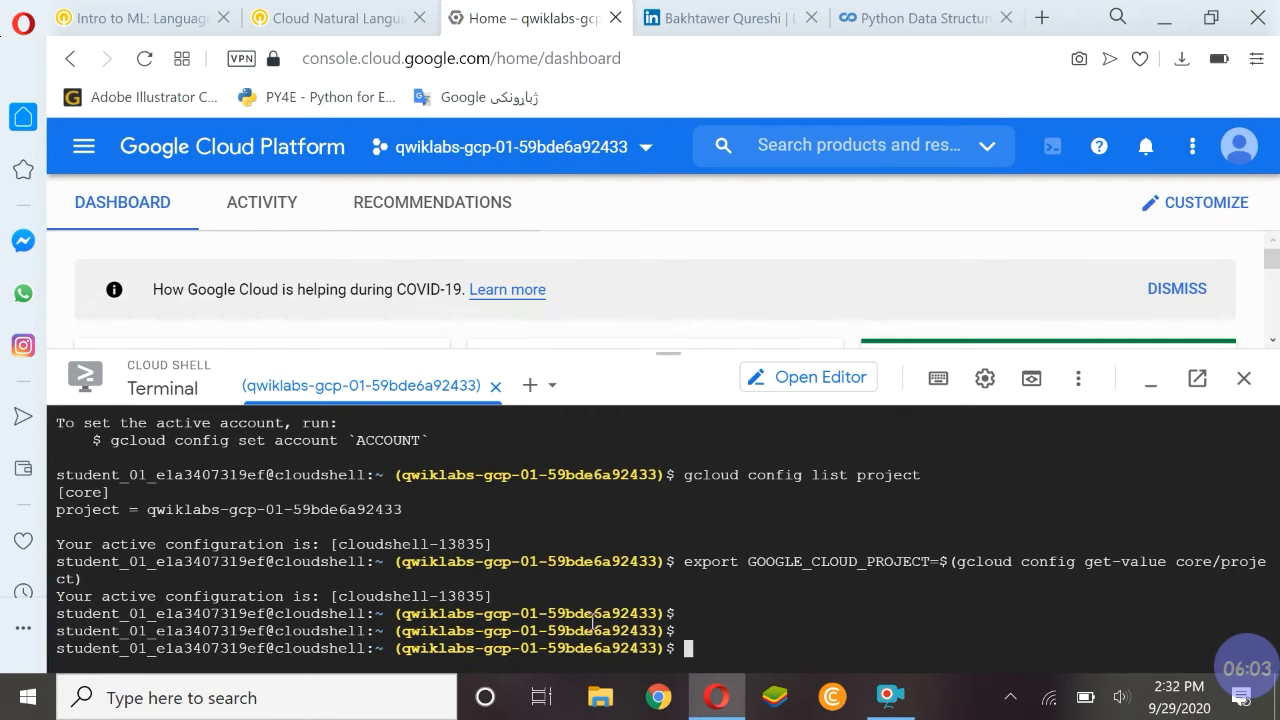
Copy the lab's service-account command and run it in Cloud Shell to create my-natlang-sa with display name "my natural language service account".
click(283, 16)
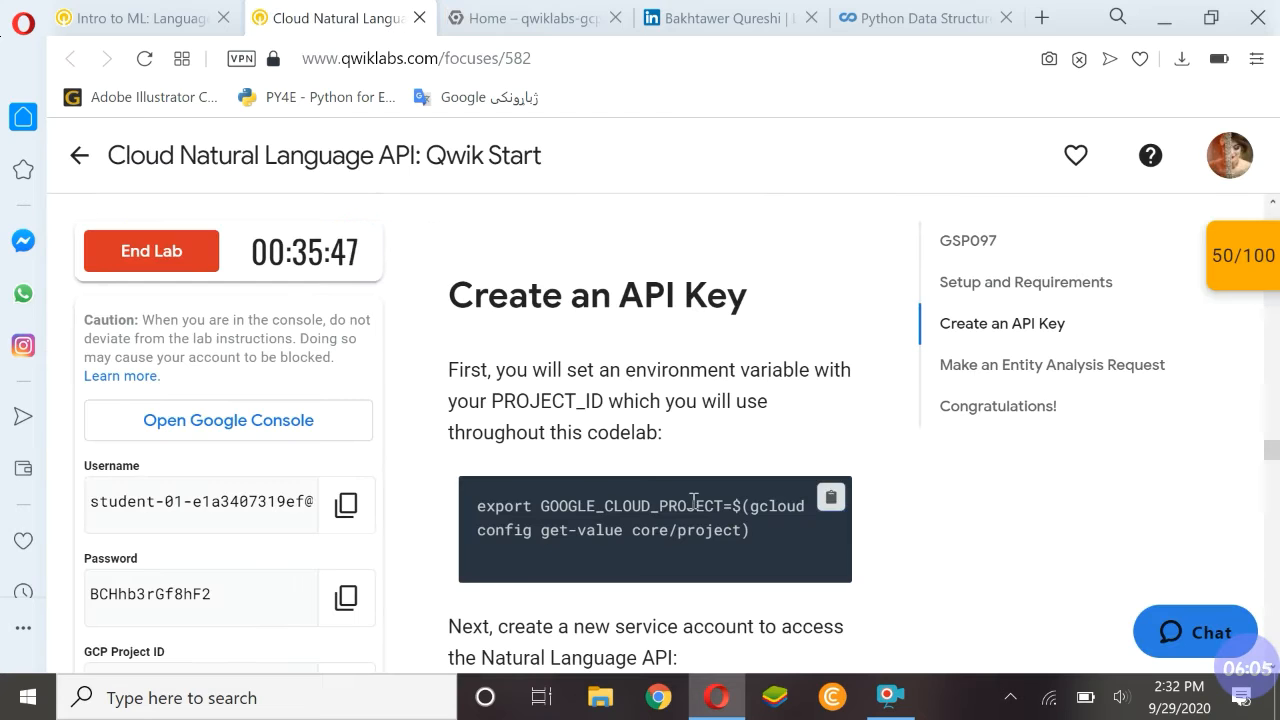
scroll(693, 500, down, 2)
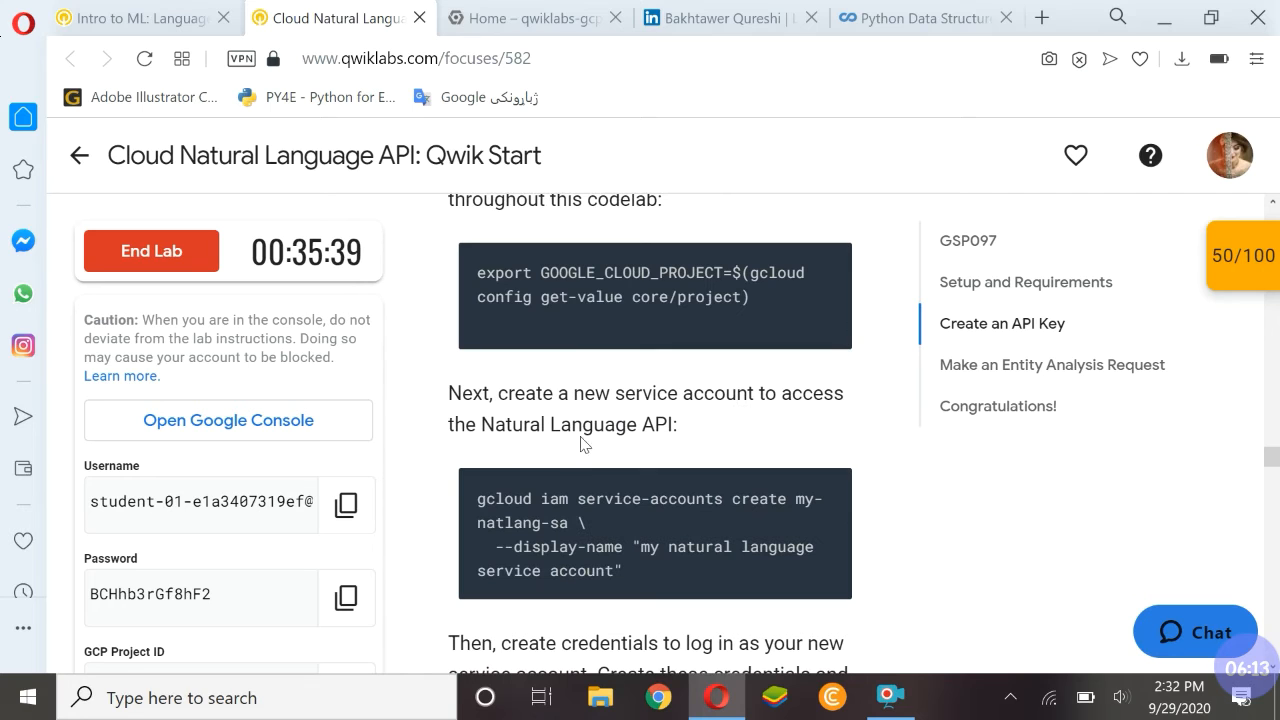
mouse_move(832, 492)
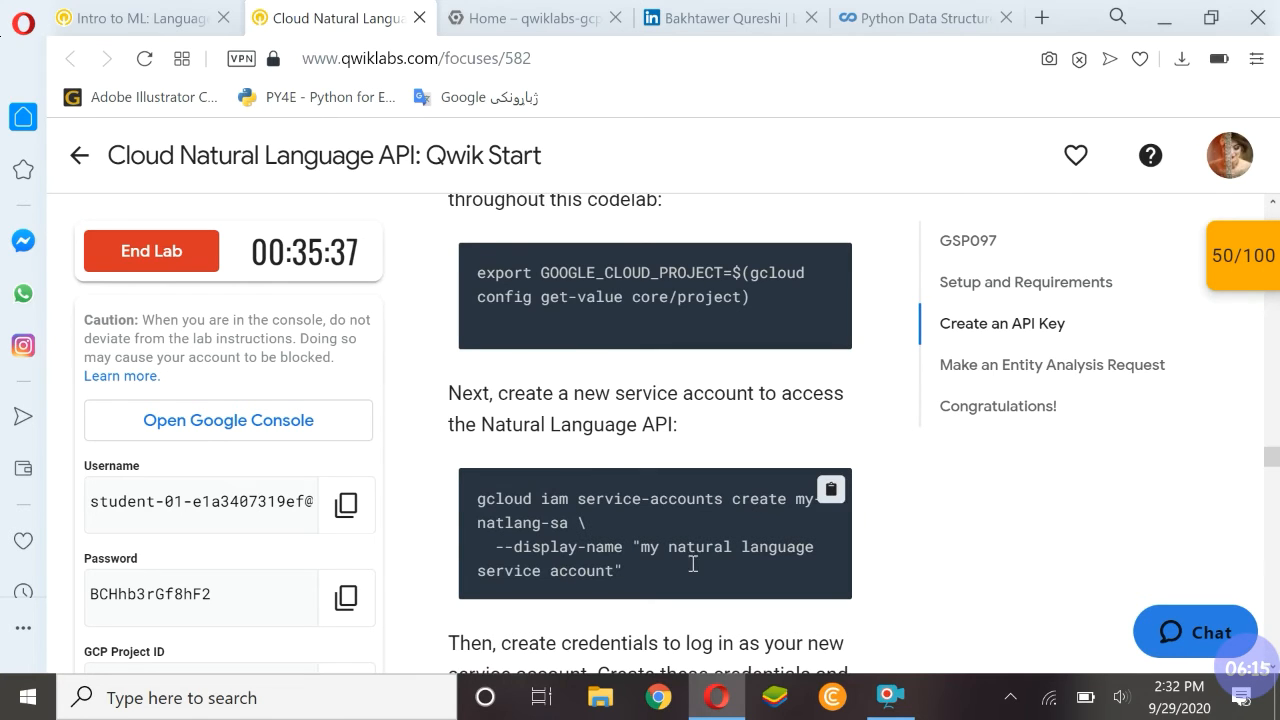
click(832, 490)
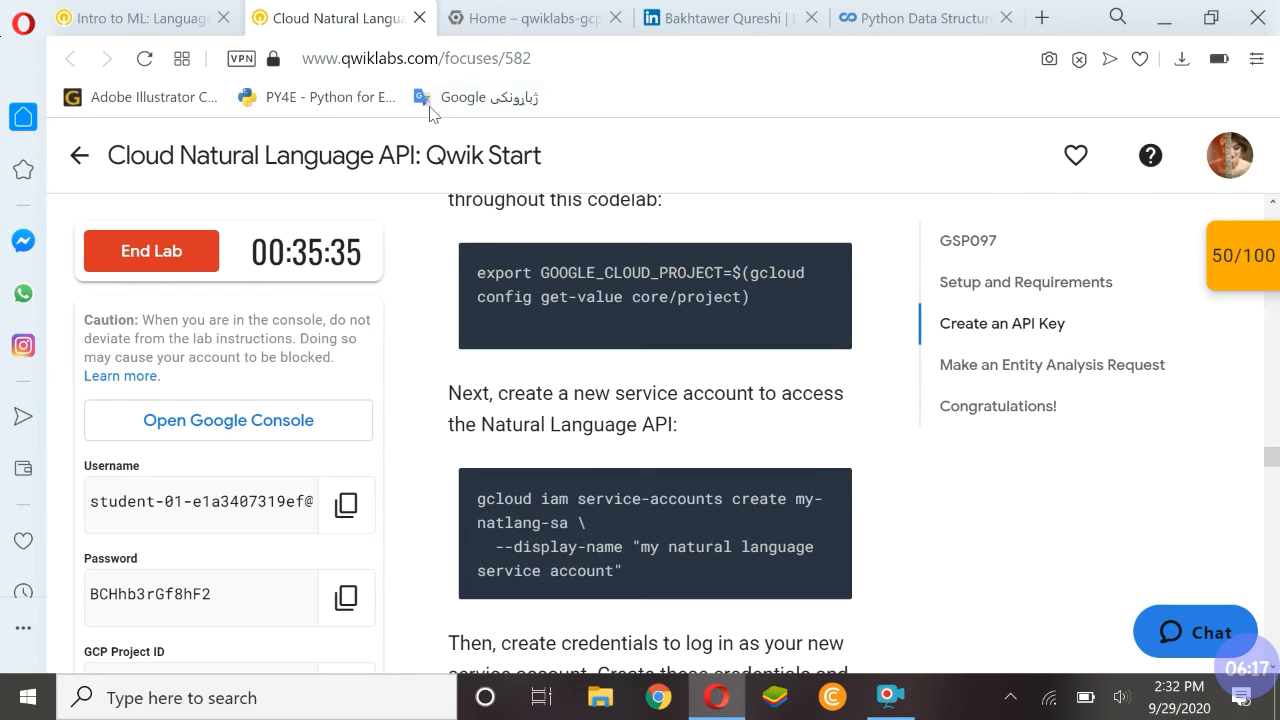
click(495, 21)
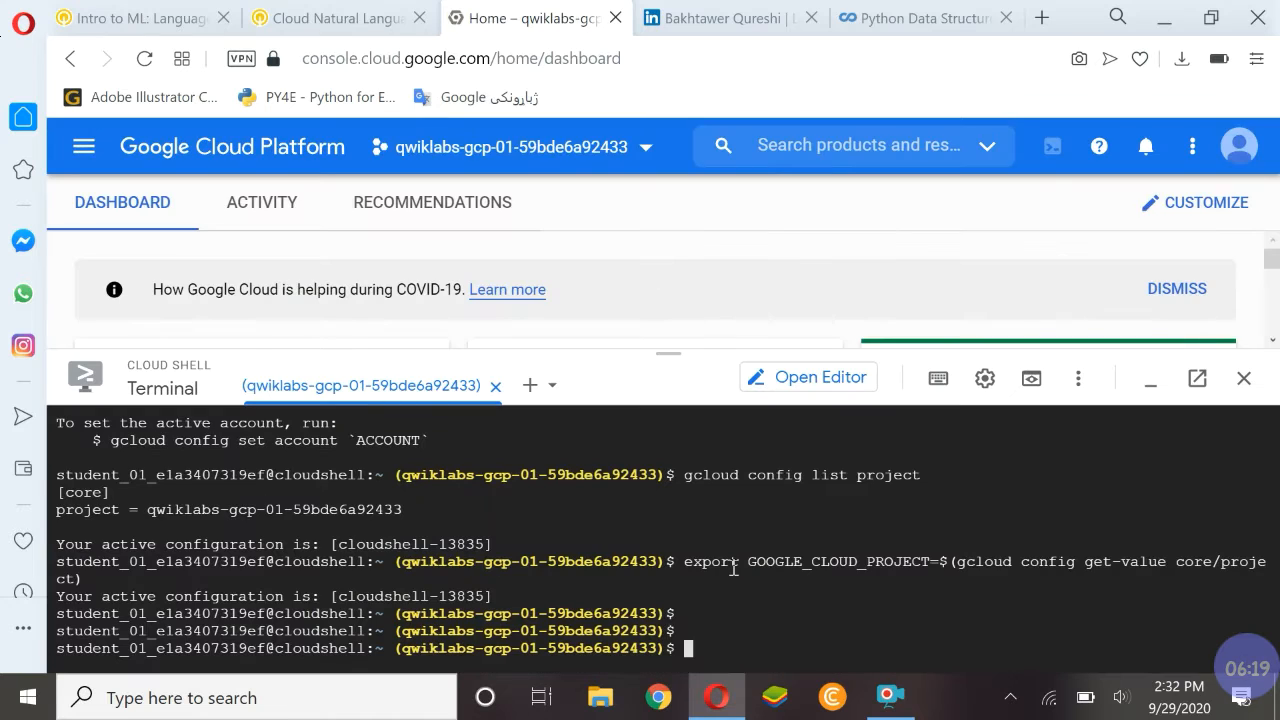
key(ctrl+v)
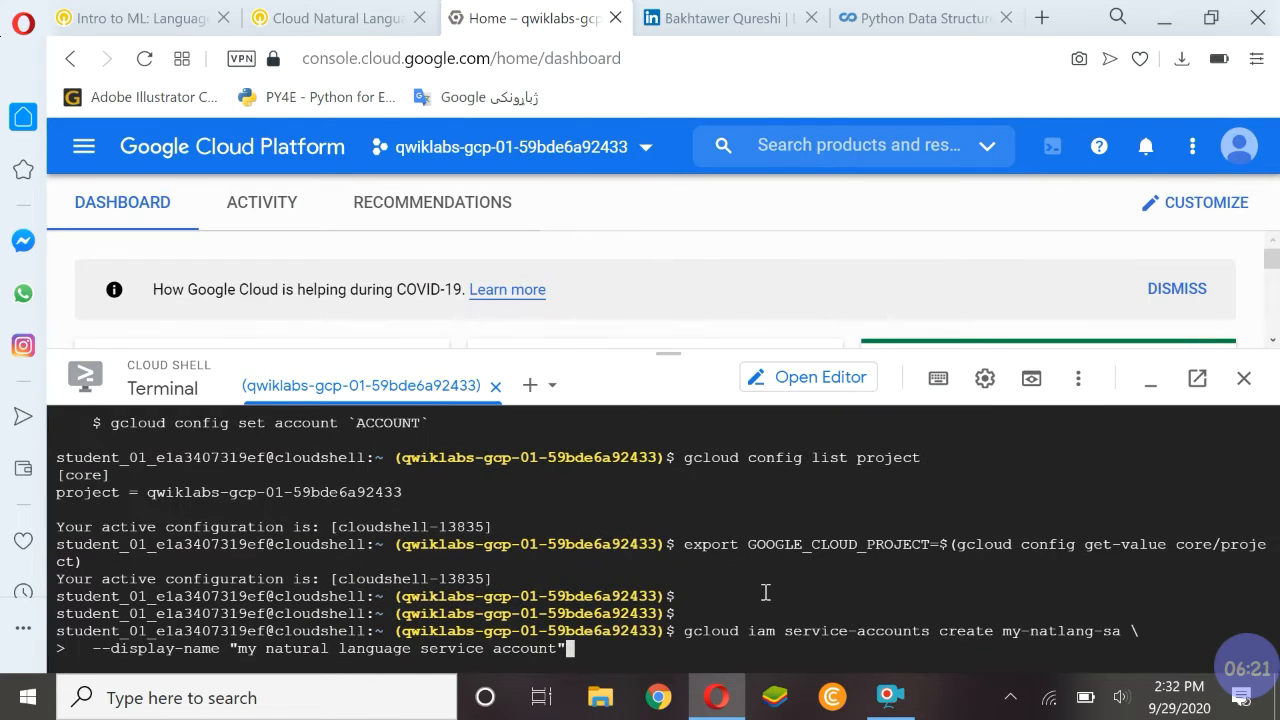
key(Return)
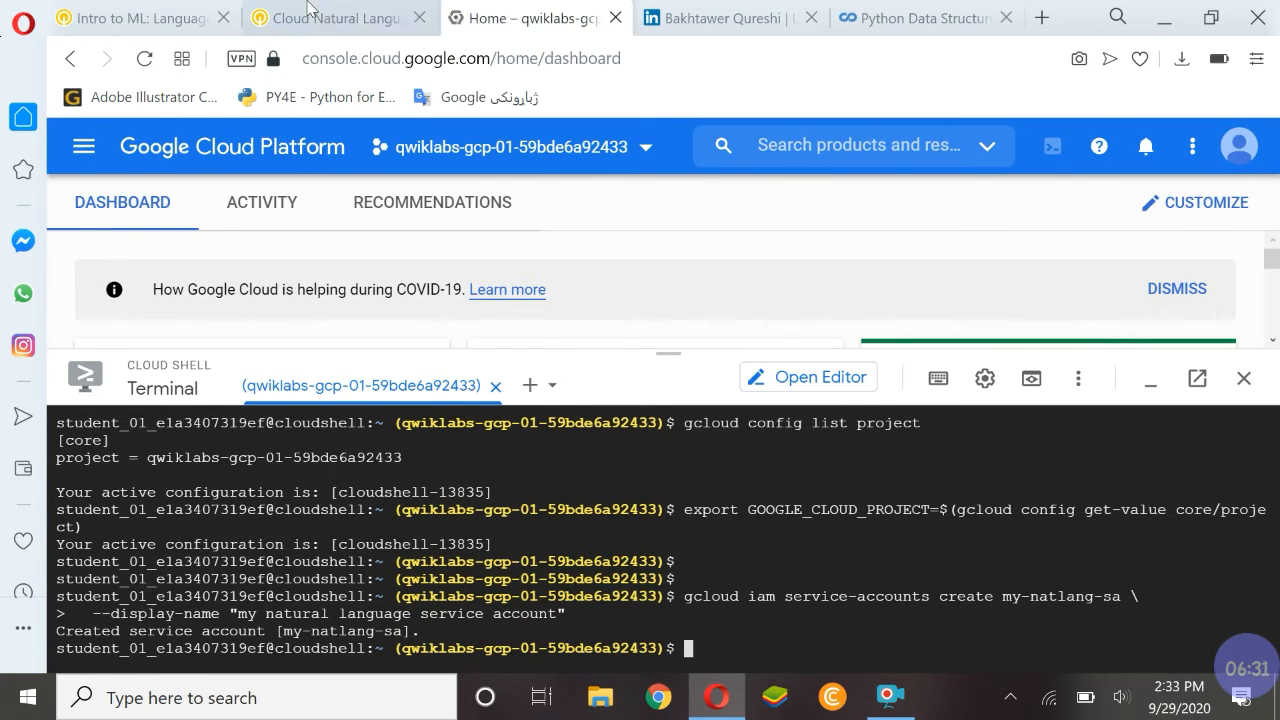
Run the lab's gcloud iam service-accounts keys create command in Cloud Shell, saving the my-natlang-sa credentials as ~/key.json.
click(337, 20)
scroll(660, 549, down, 2)
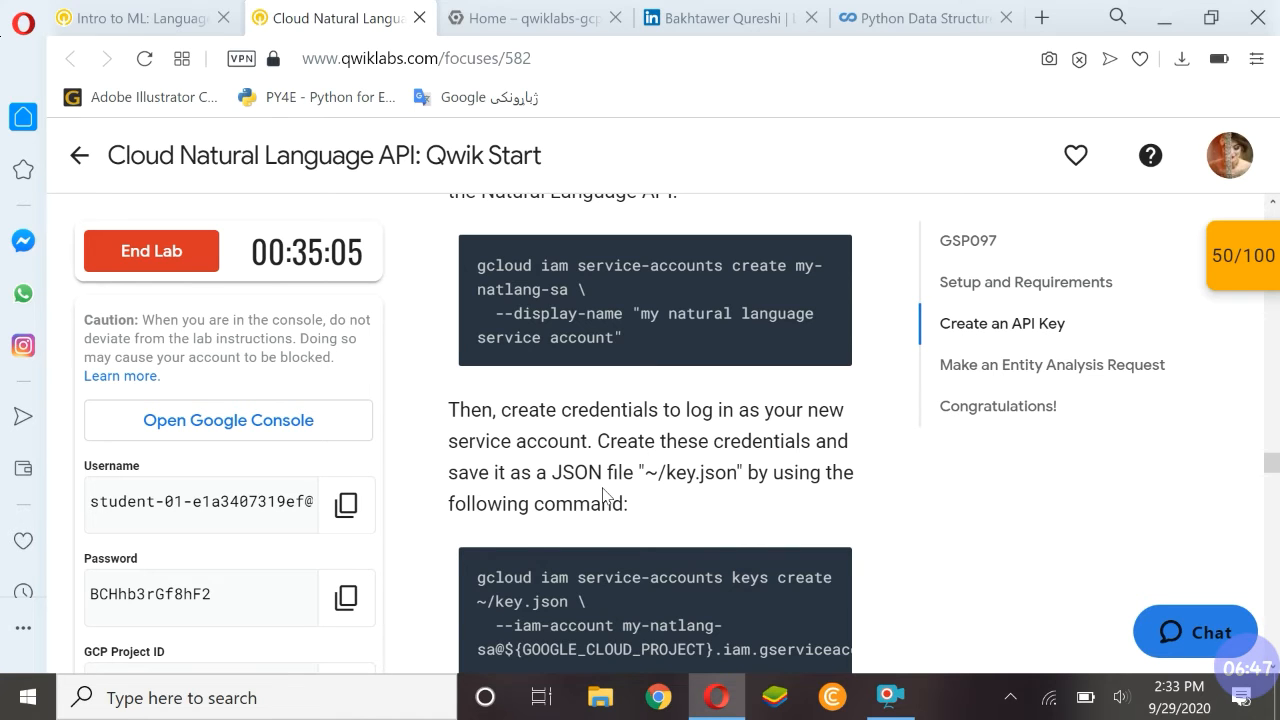
scroll(603, 493, down, 1)
mouse_move(602, 576)
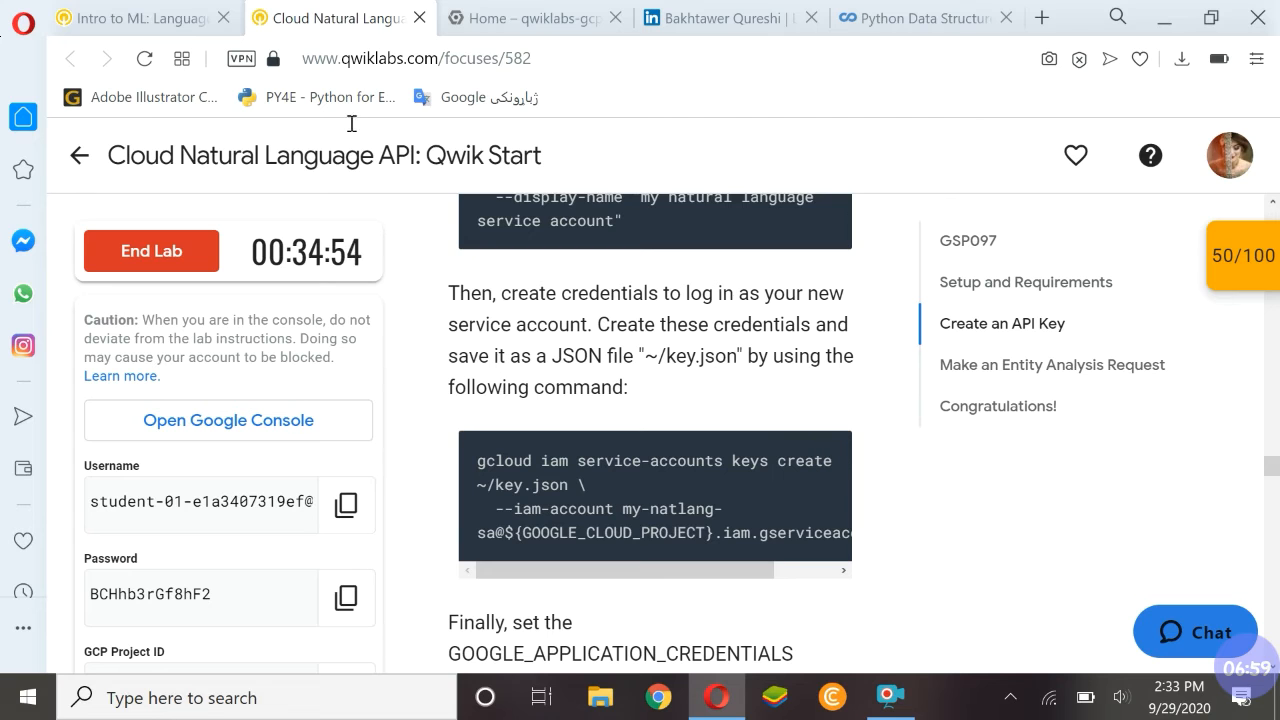
click(543, 18)
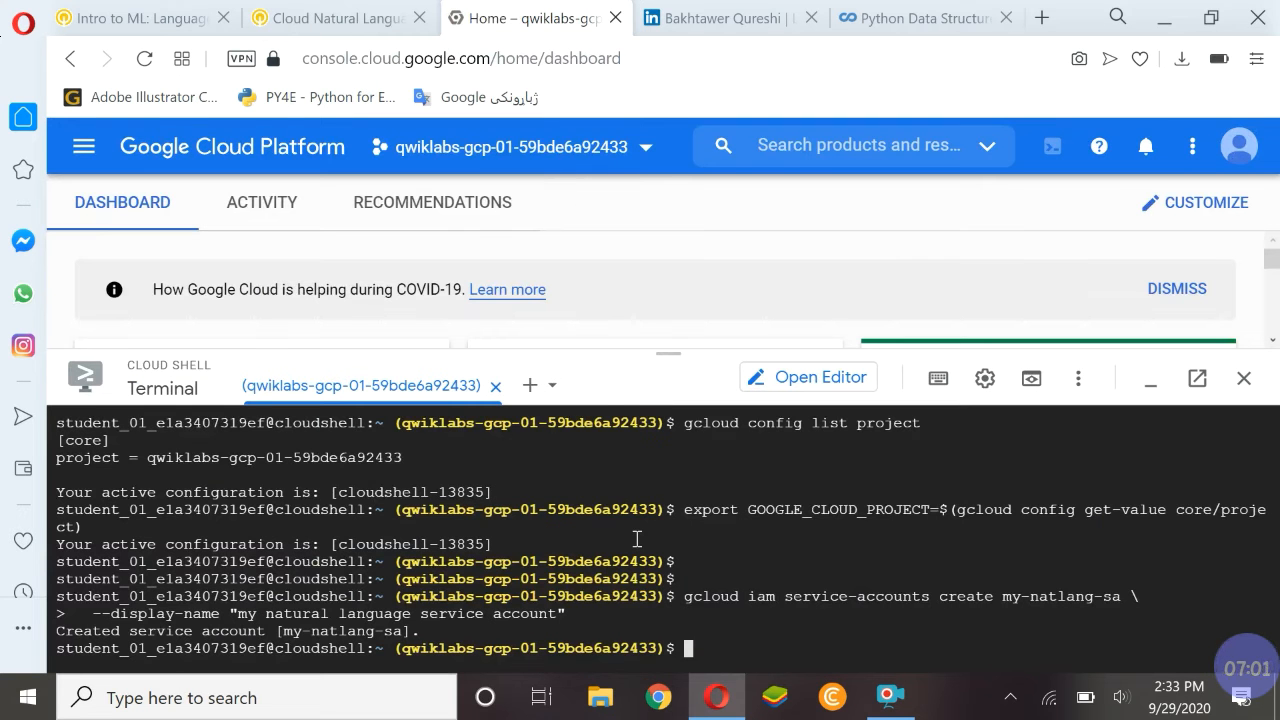
key(ctrl+v)
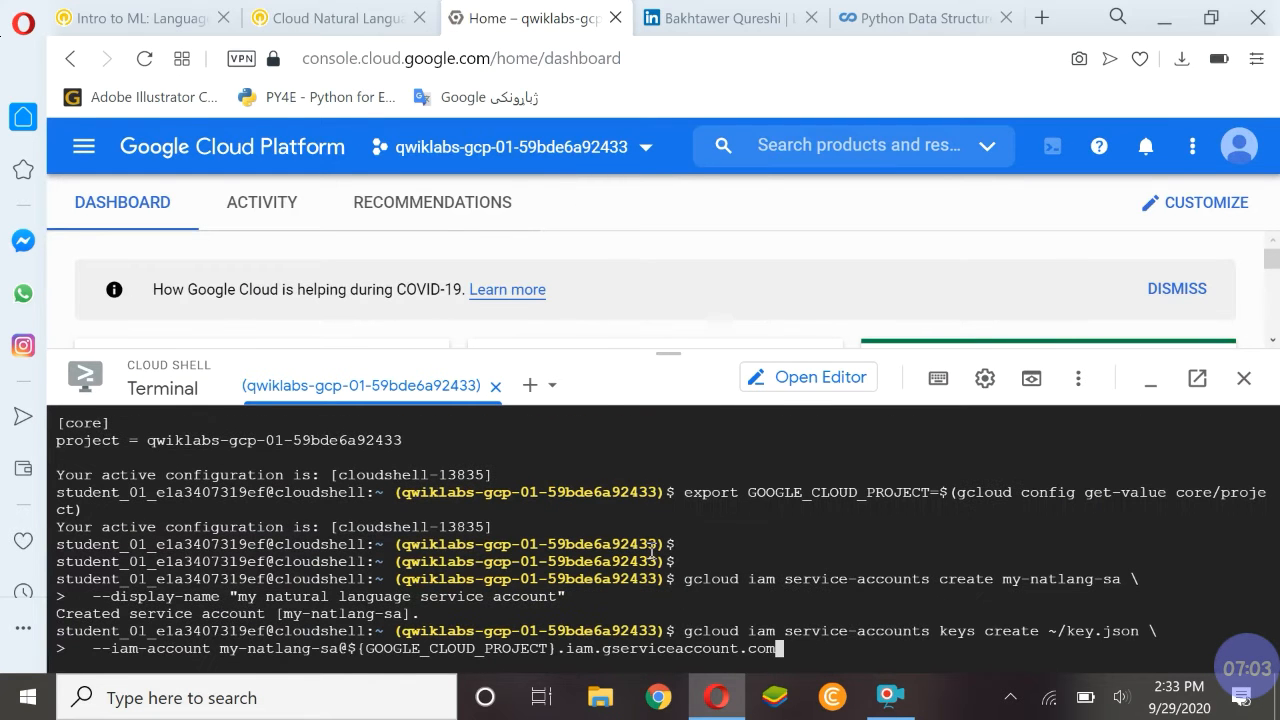
key(Return)
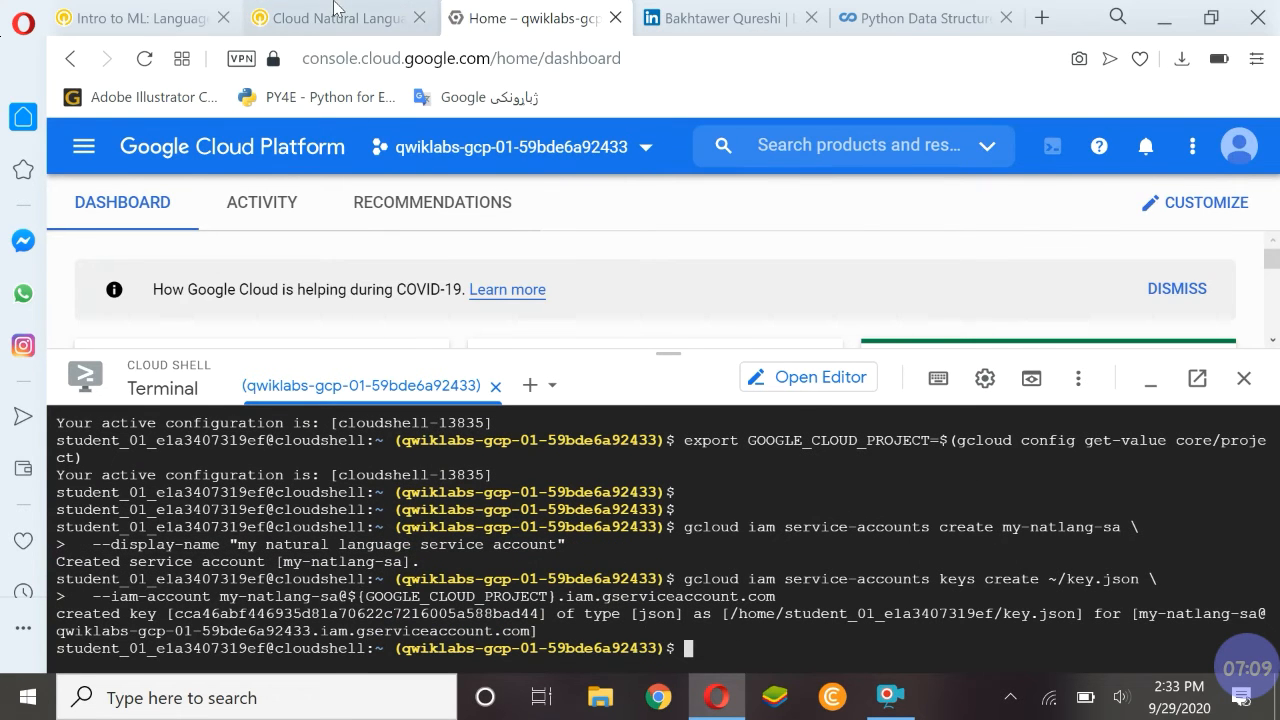
Copy export GOOGLE_APPLICATION_CREDENTIALS="/home/USER/key.json" from the lab page and run it in Cloud Shell.
click(347, 30)
scroll(677, 560, down, 3)
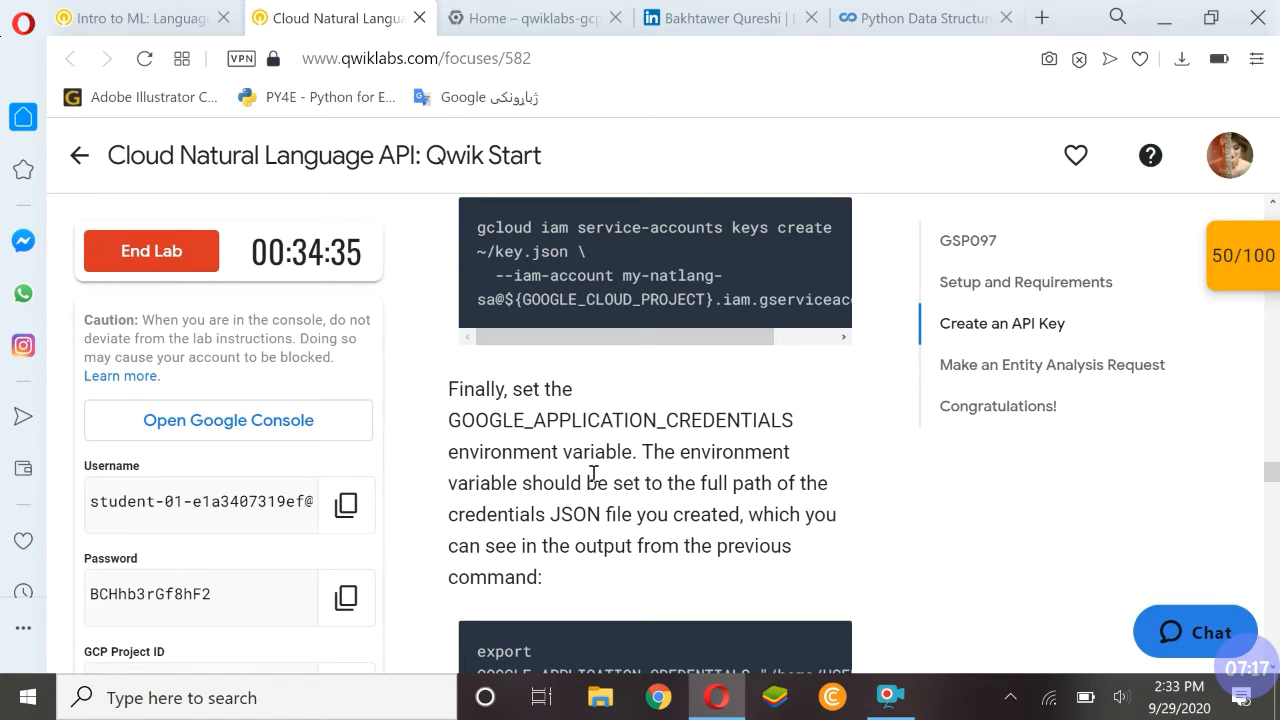
scroll(603, 367, down, 1)
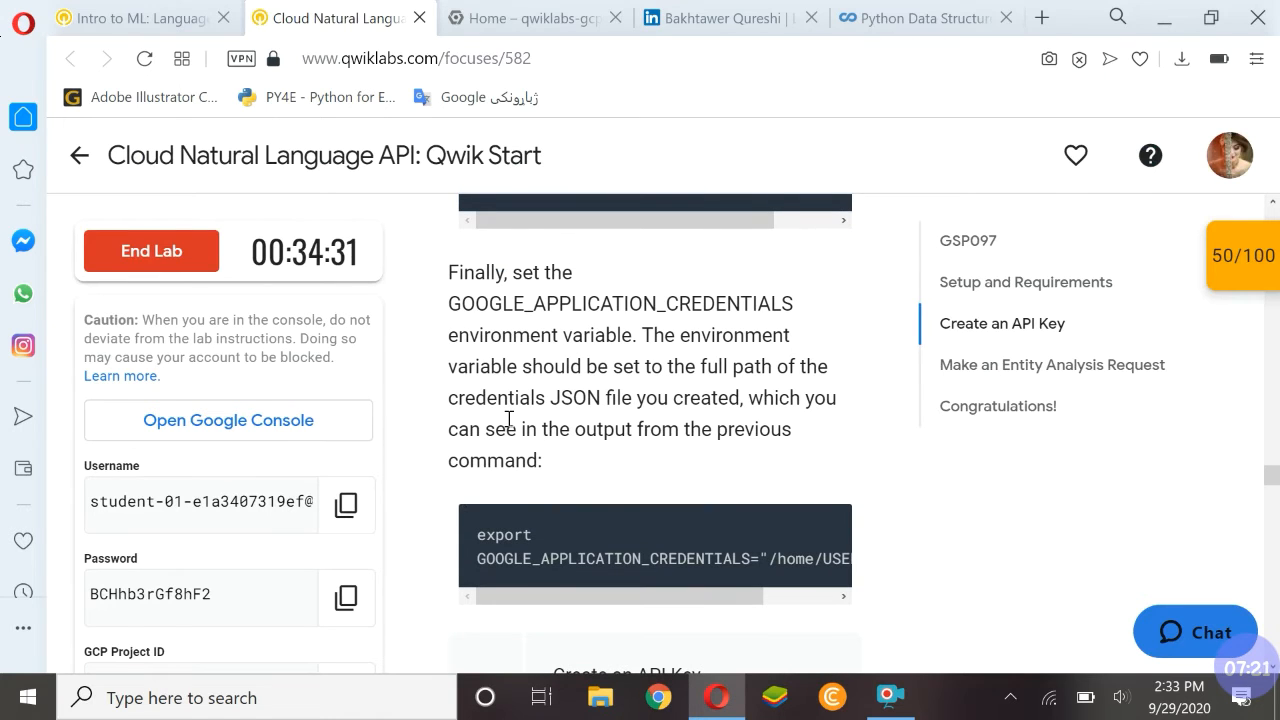
mouse_move(591, 540)
click(831, 528)
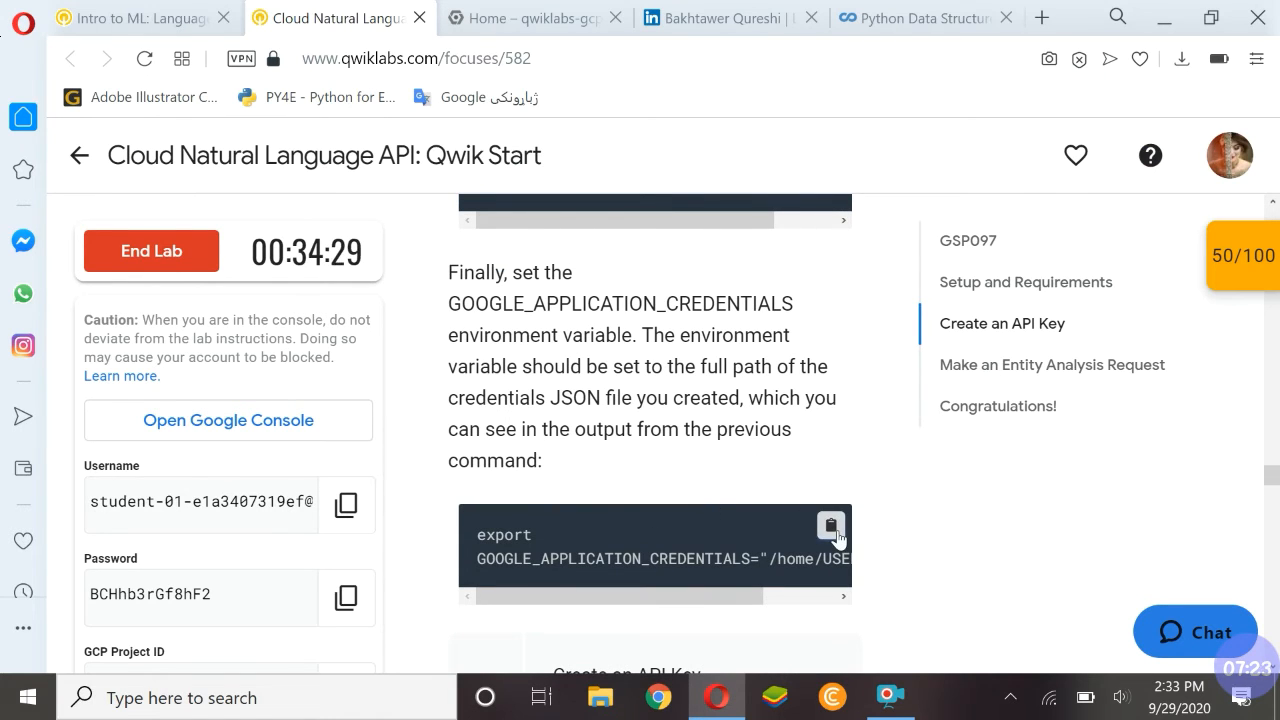
click(586, 12)
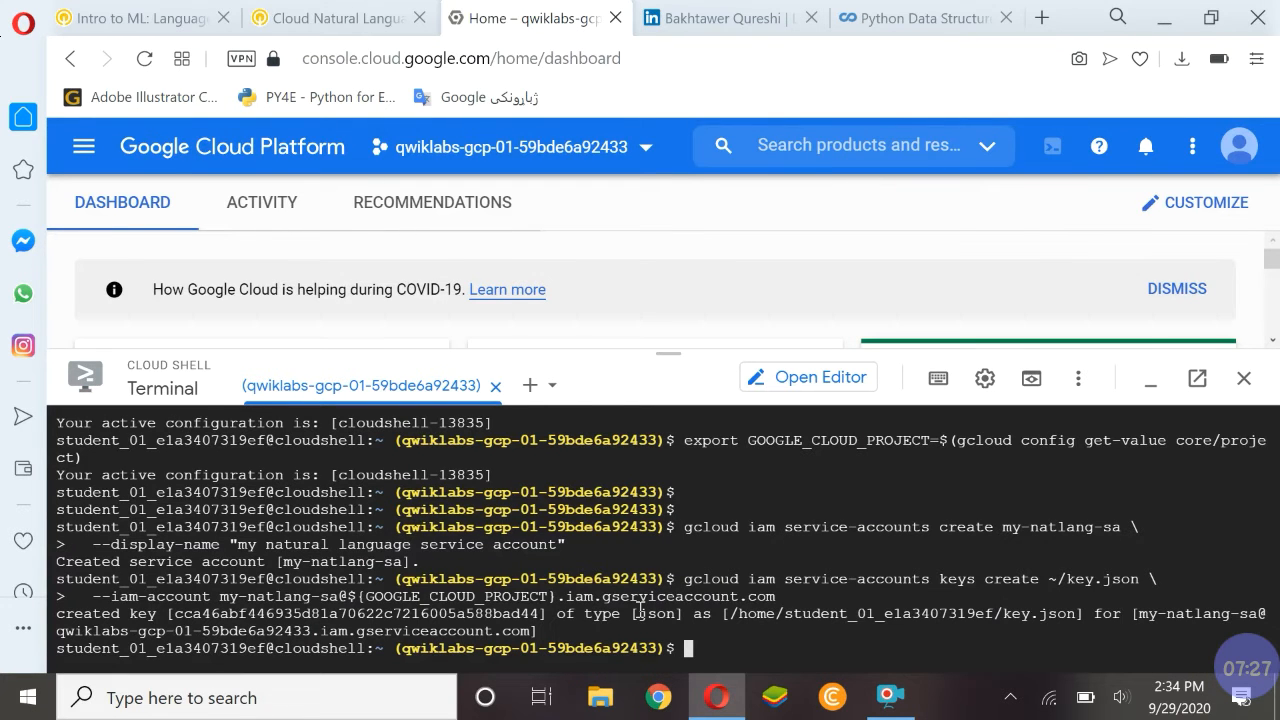
key(ctrl+v)
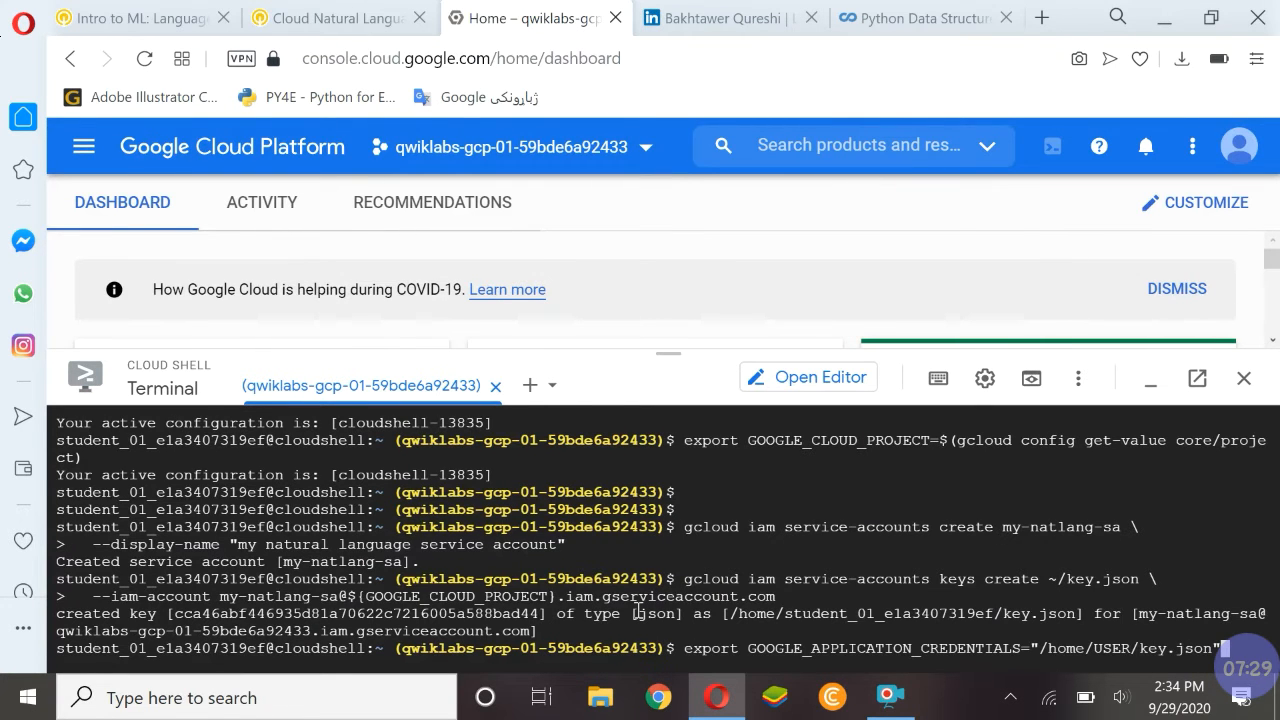
key(Return)
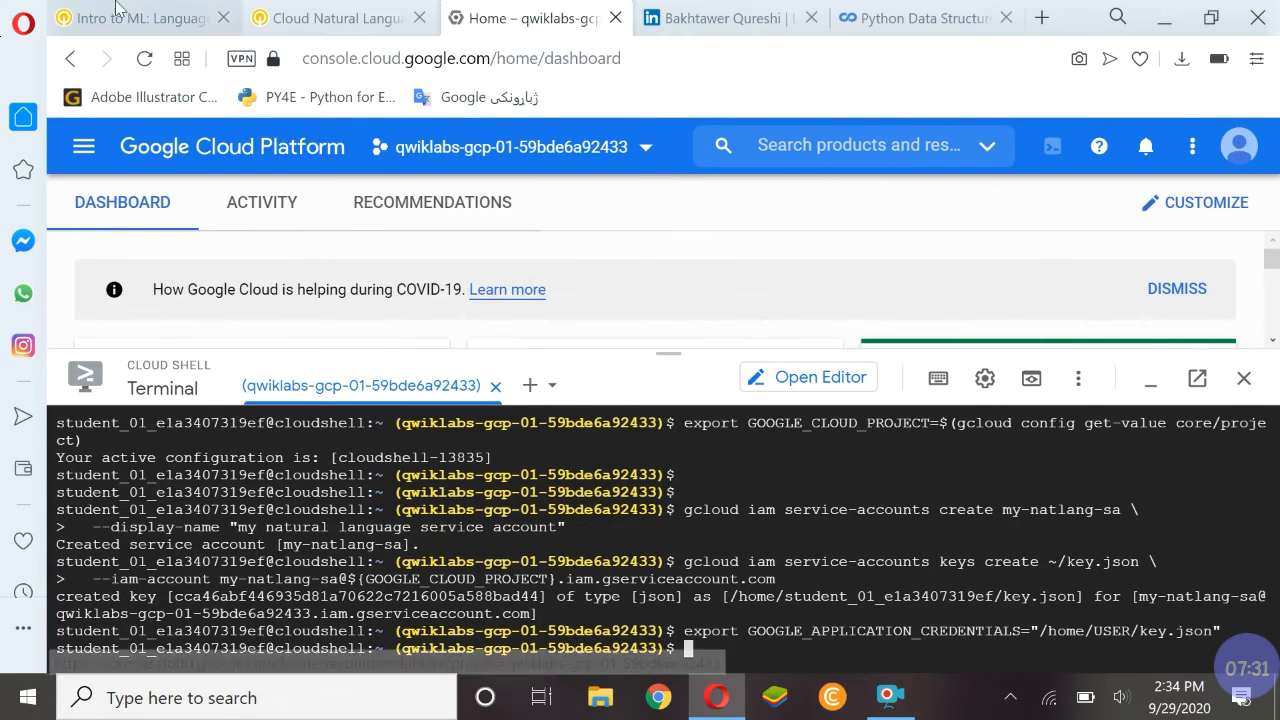
Check the lab progress for the Create an API Key task and close the checkpoints overview.
click(261, 6)
scroll(820, 466, down, 3)
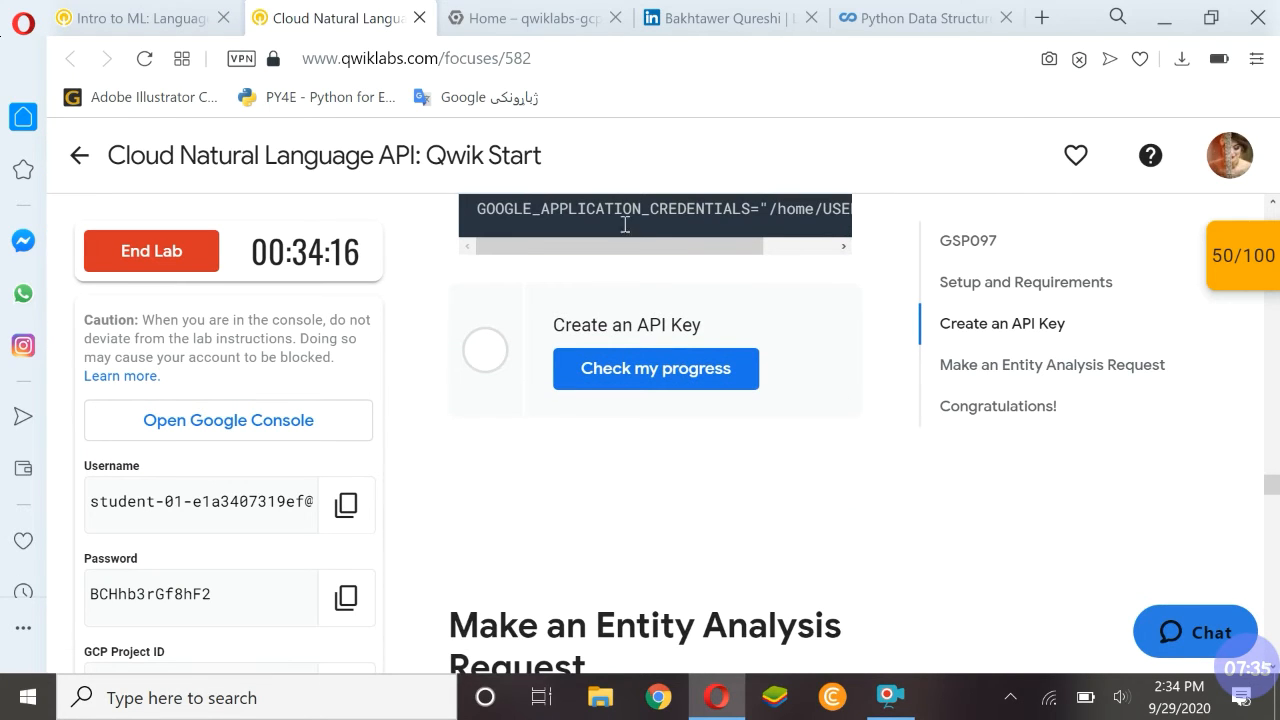
click(657, 381)
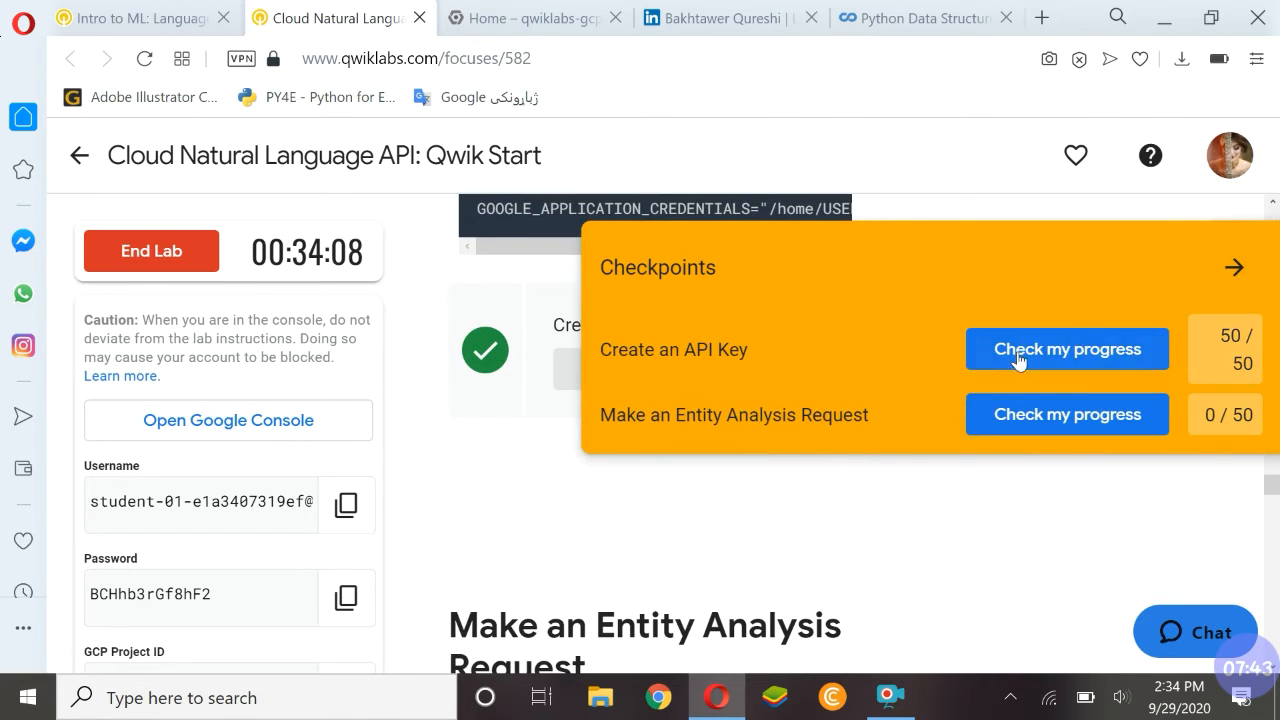
click(1235, 267)
Read the lab's Make an Entity Analysis Request instructions on connecting to the provisioned Linux instance via SSH.
scroll(628, 411, down, 4)
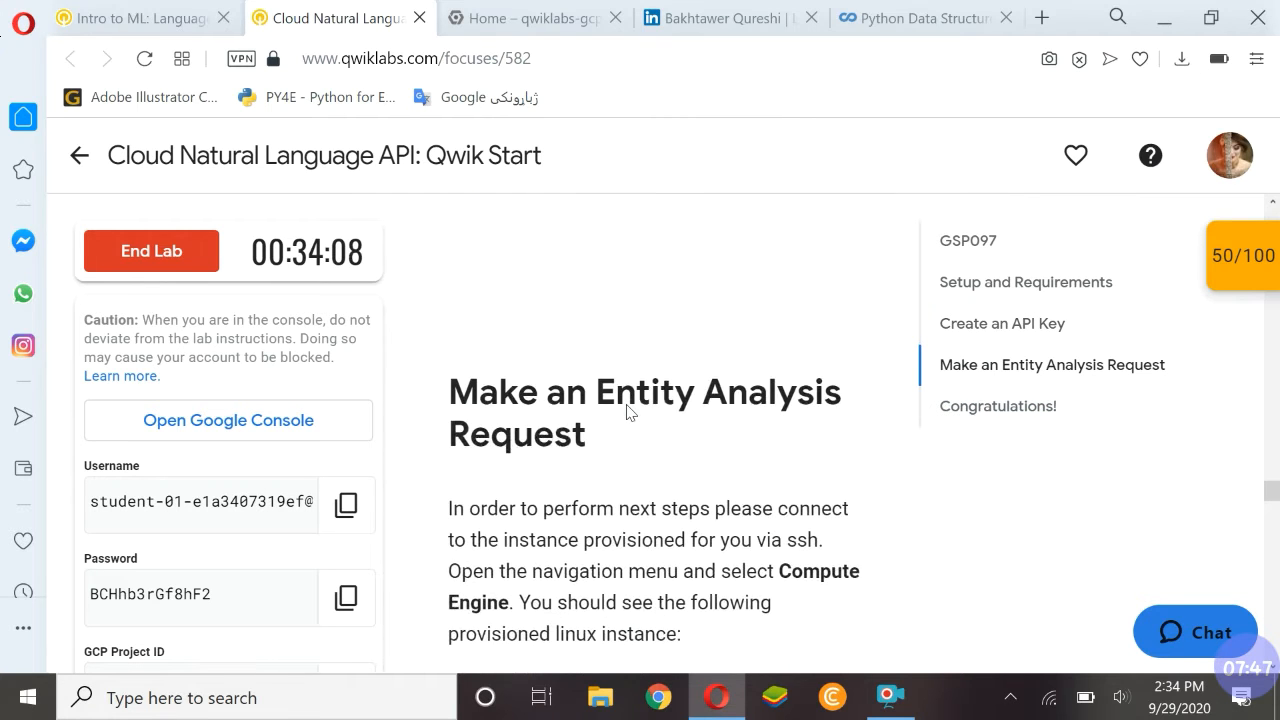
drag(450, 272, 626, 316)
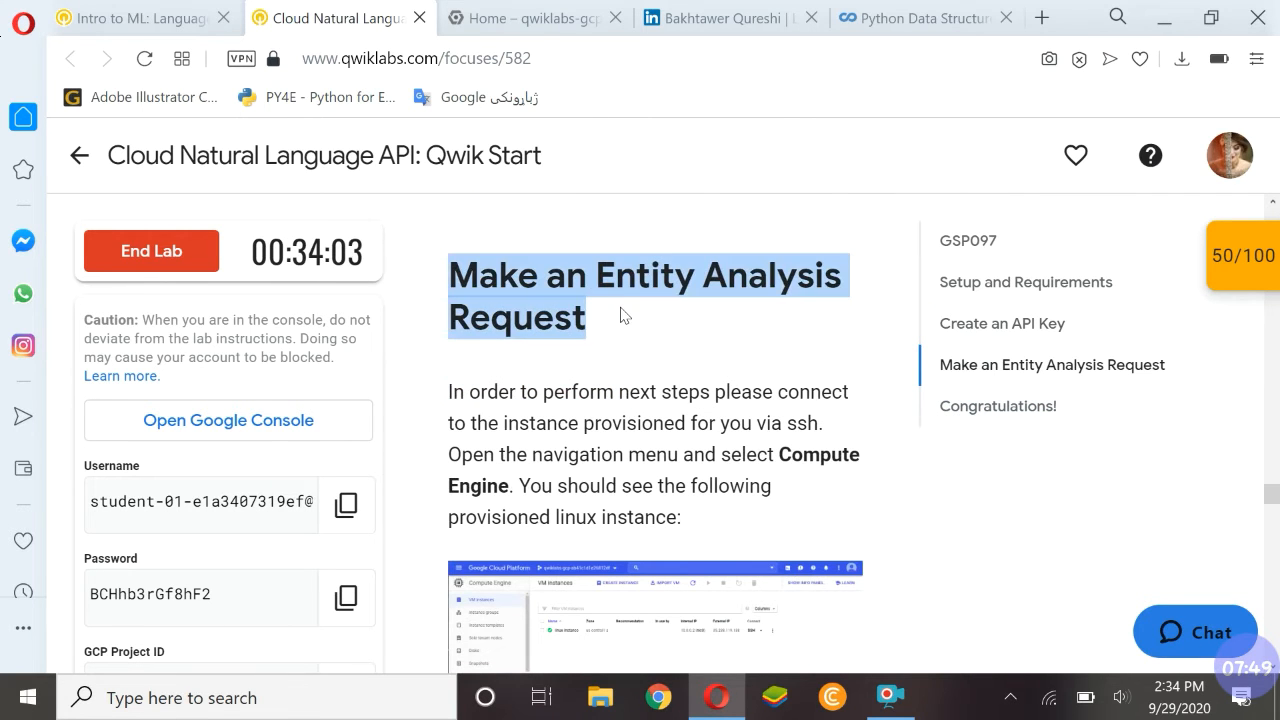
click(686, 354)
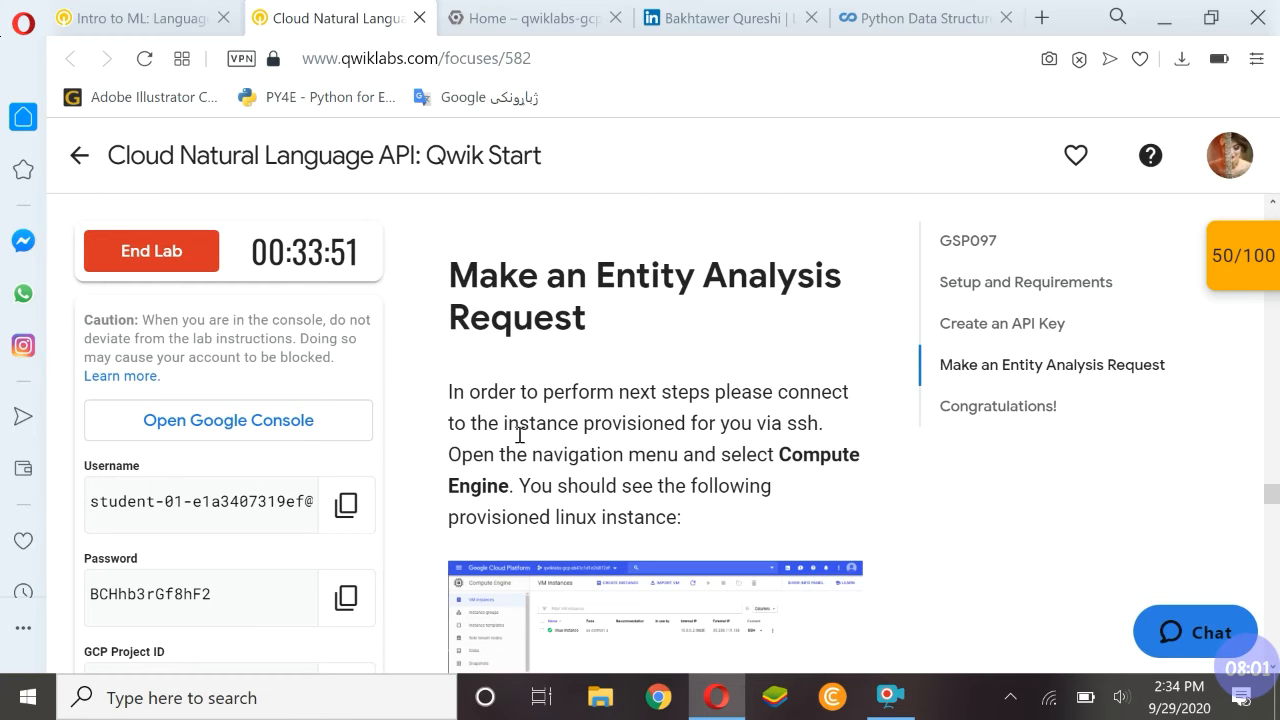
drag(504, 430, 685, 430)
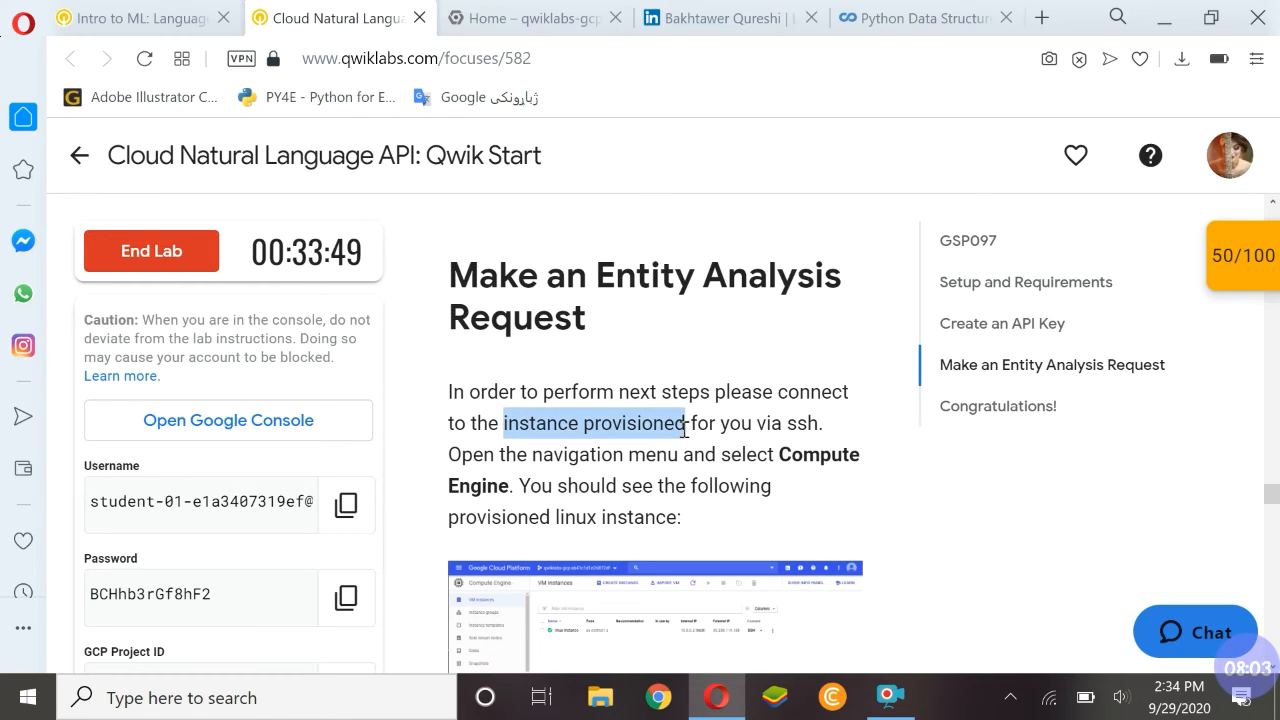
click(687, 428)
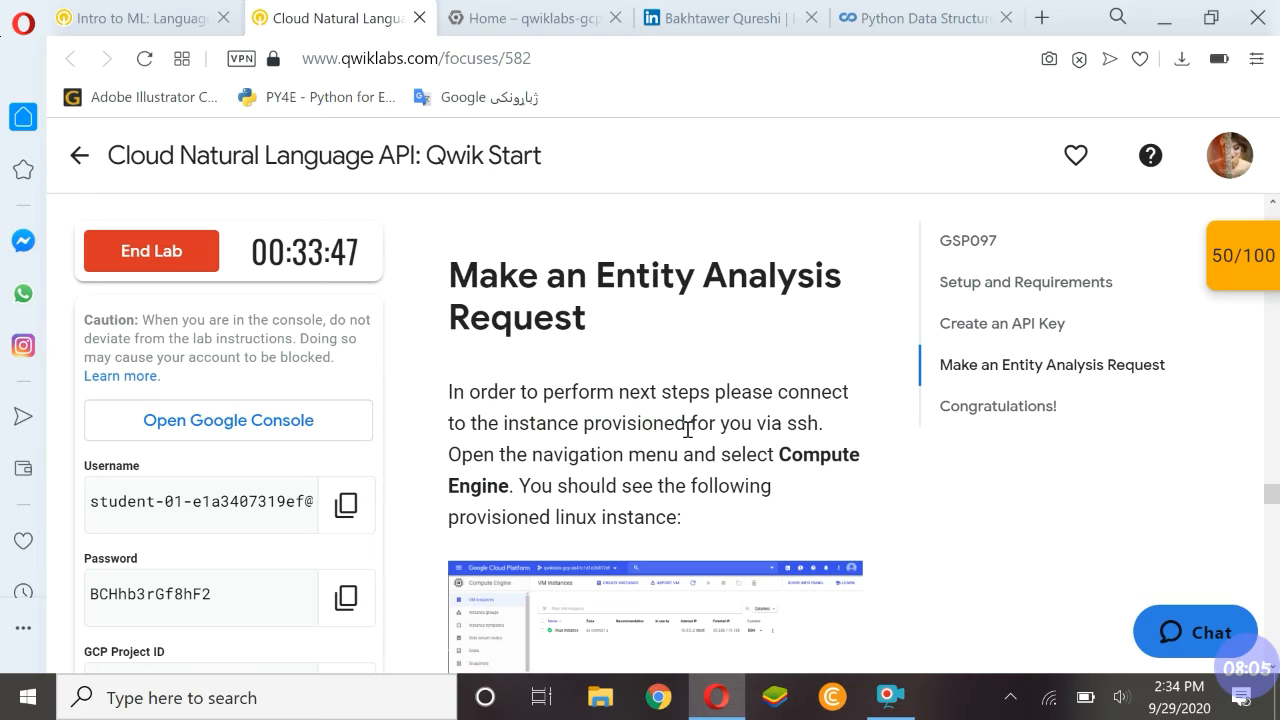
drag(786, 429, 825, 433)
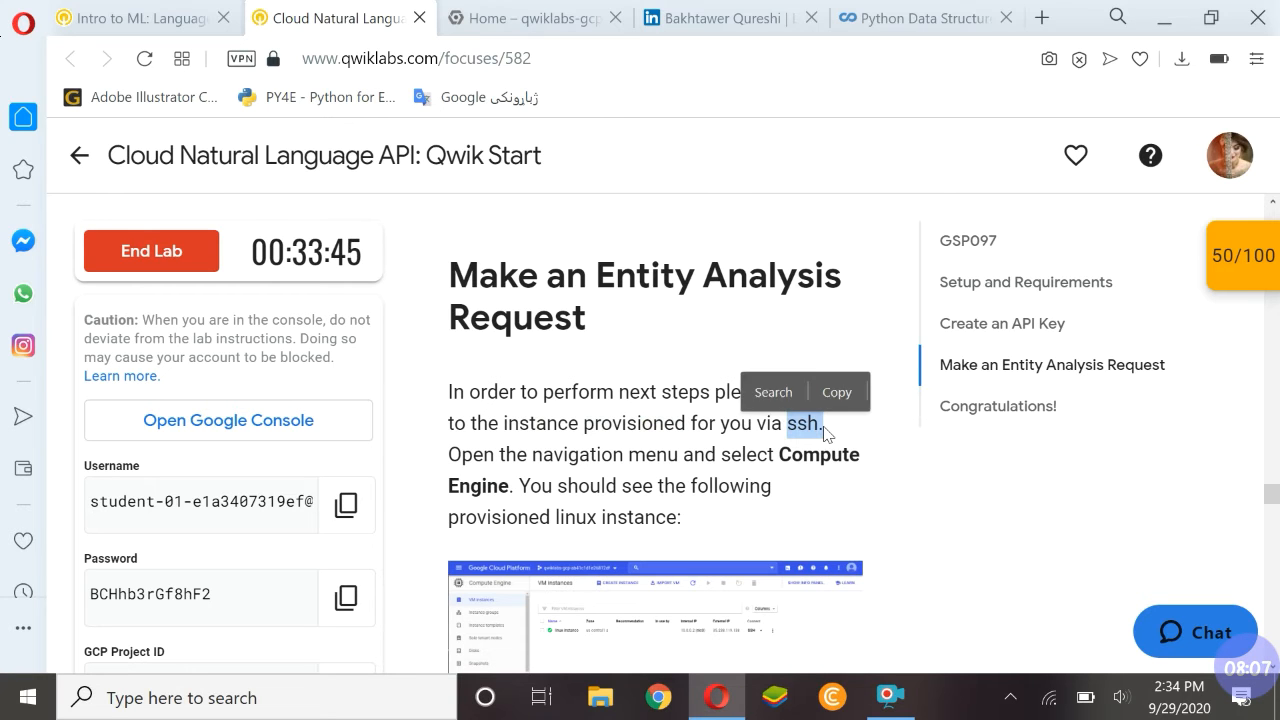
click(605, 446)
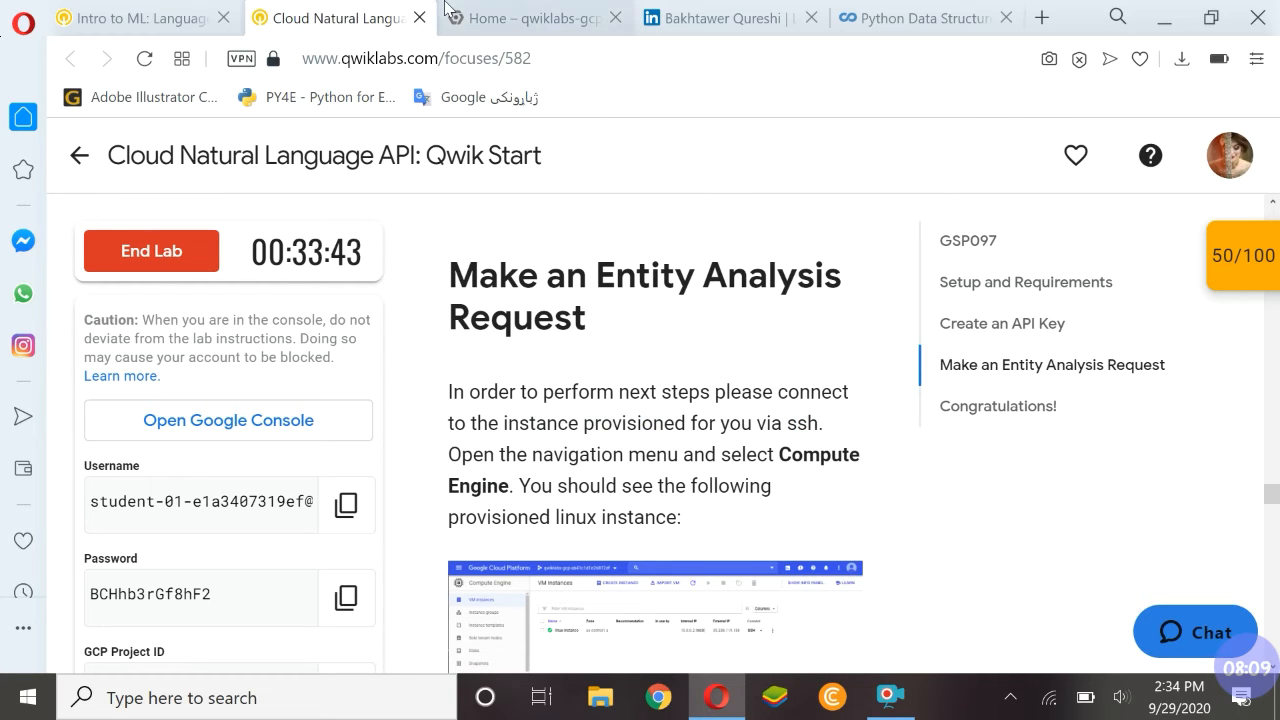
scroll(800, 494, down, 1)
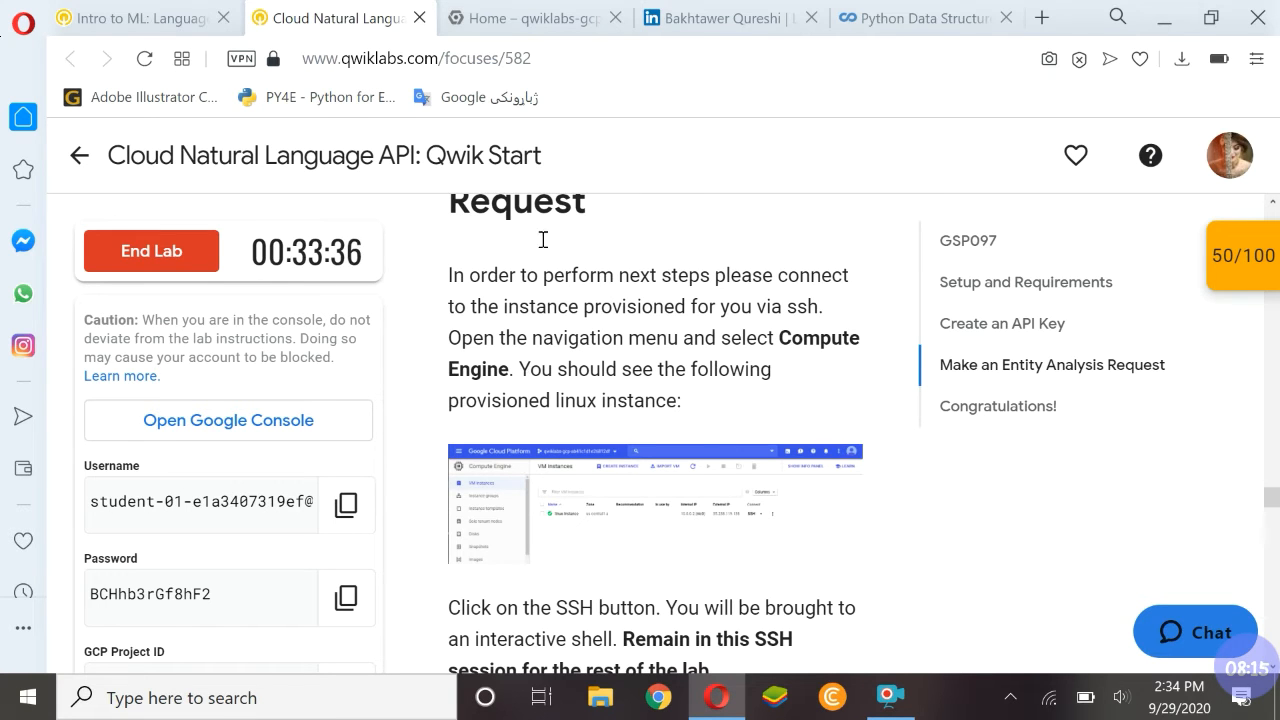
Open the Compute Engine VM instances list in the Google Cloud console and close the tutorial beside it.
click(519, 20)
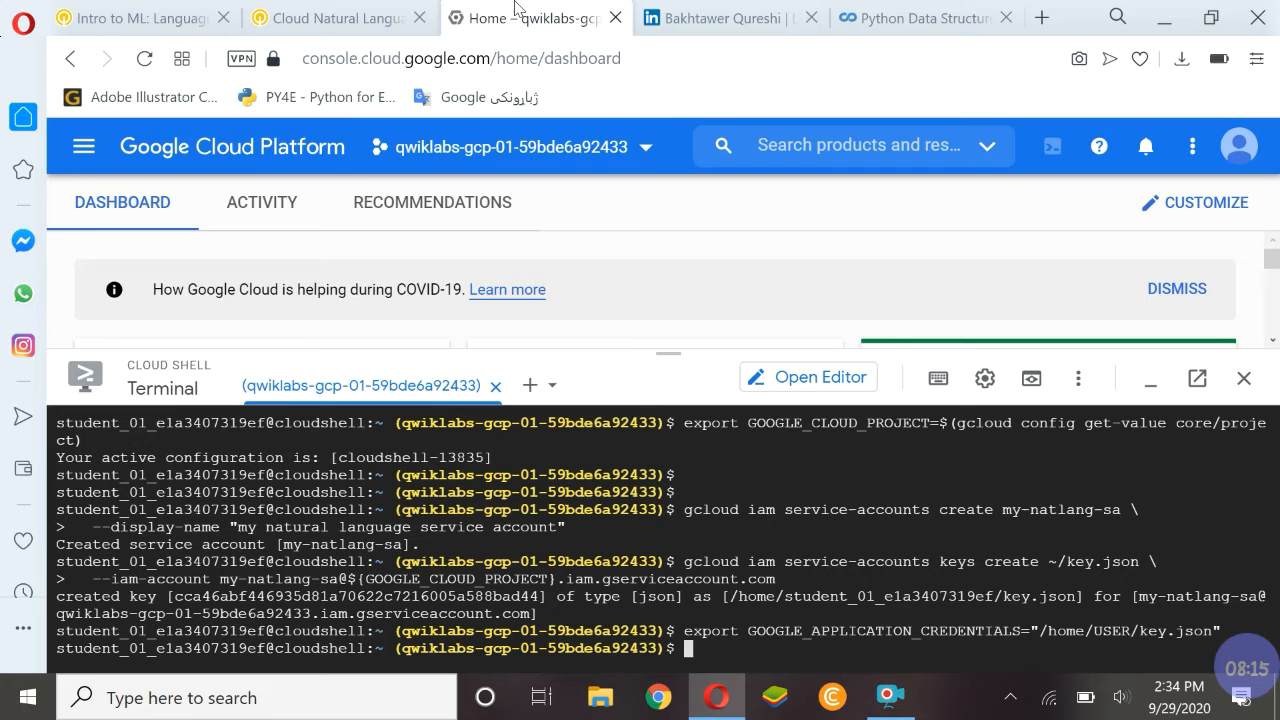
click(90, 156)
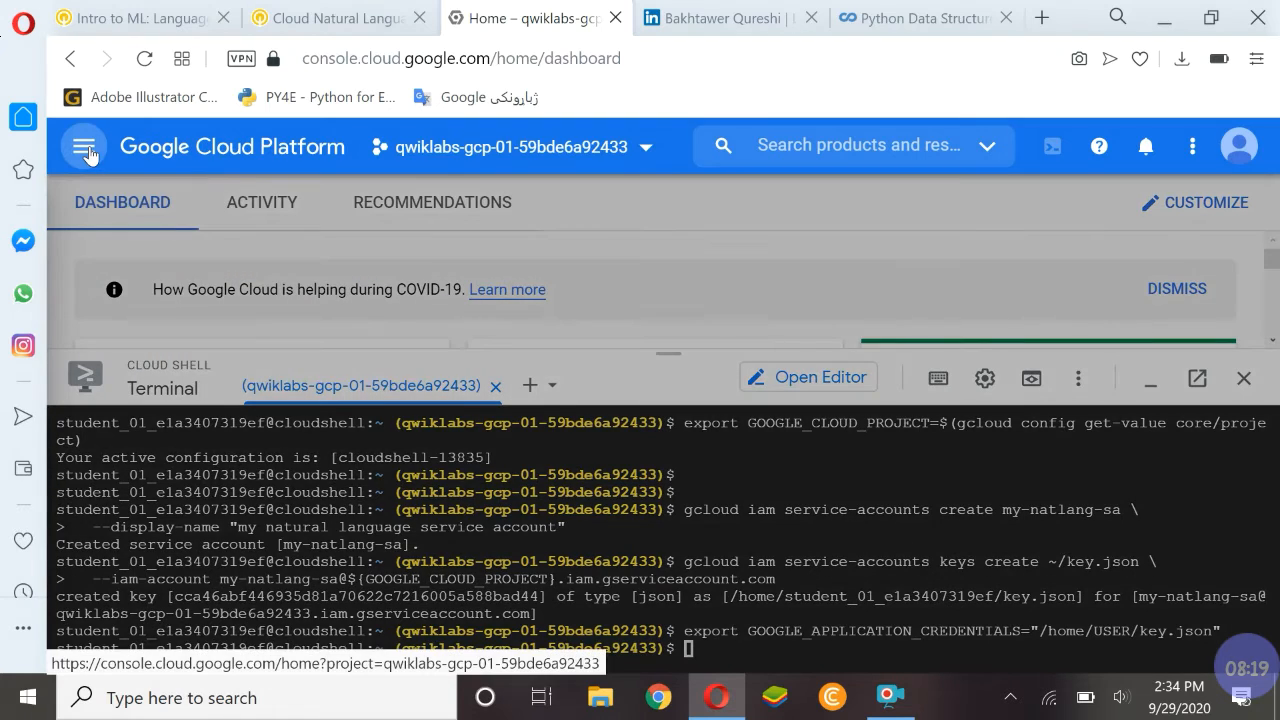
scroll(297, 549, down, 5)
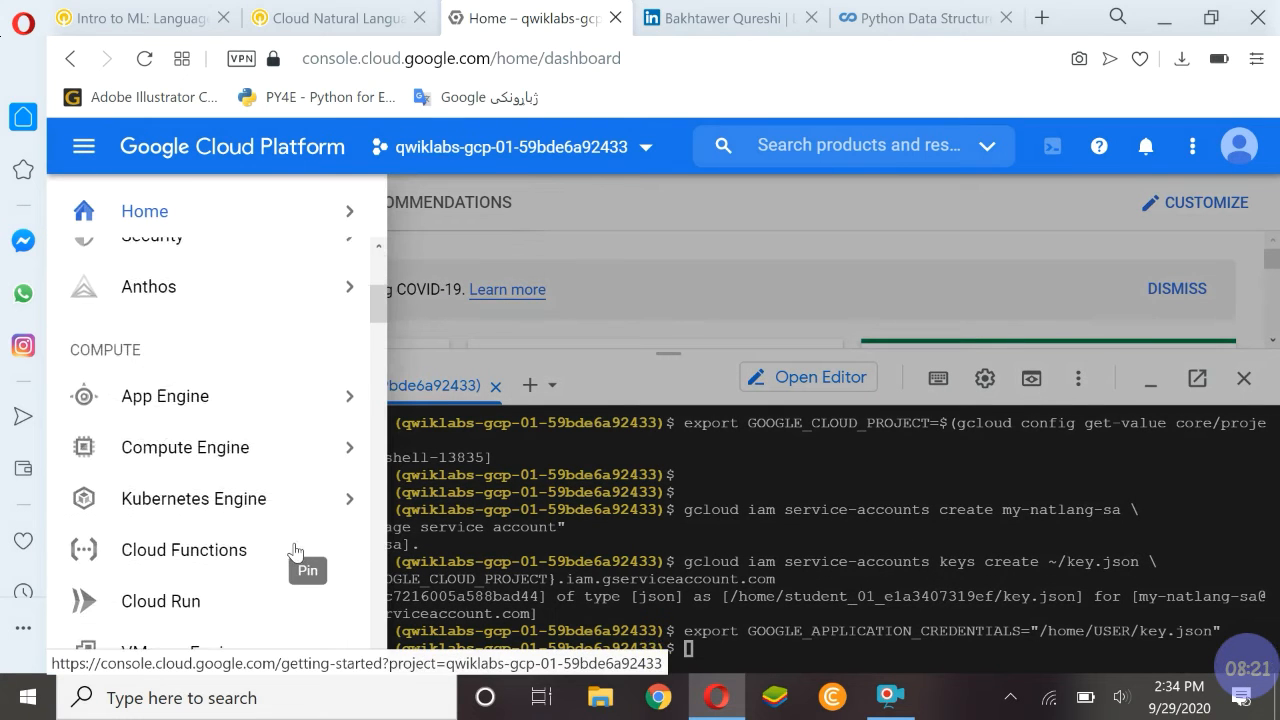
scroll(145, 270, up, 3)
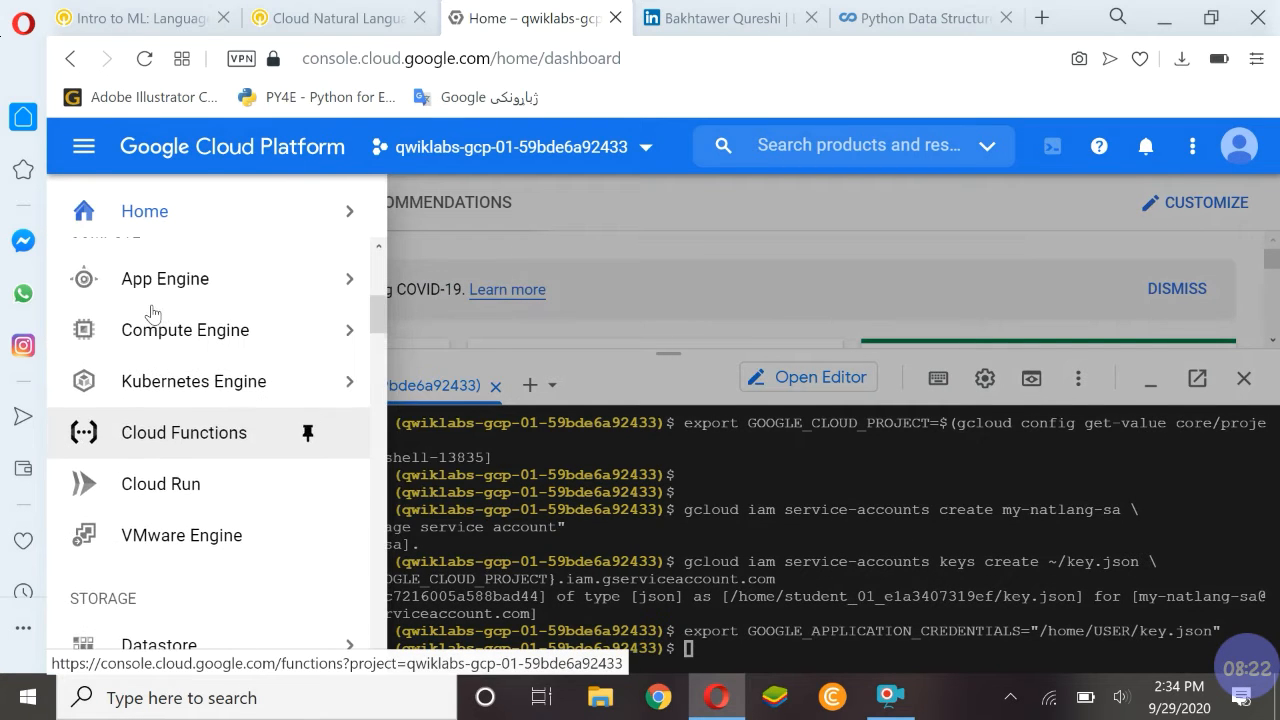
click(185, 337)
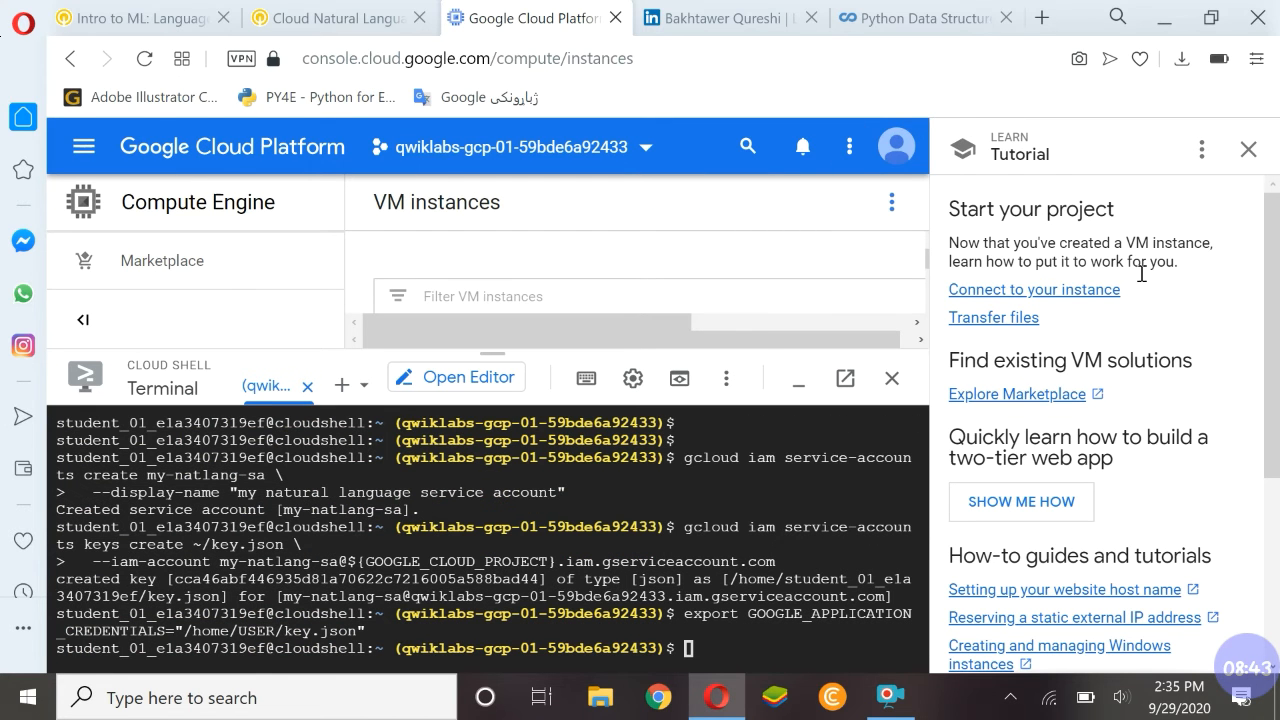
click(1248, 149)
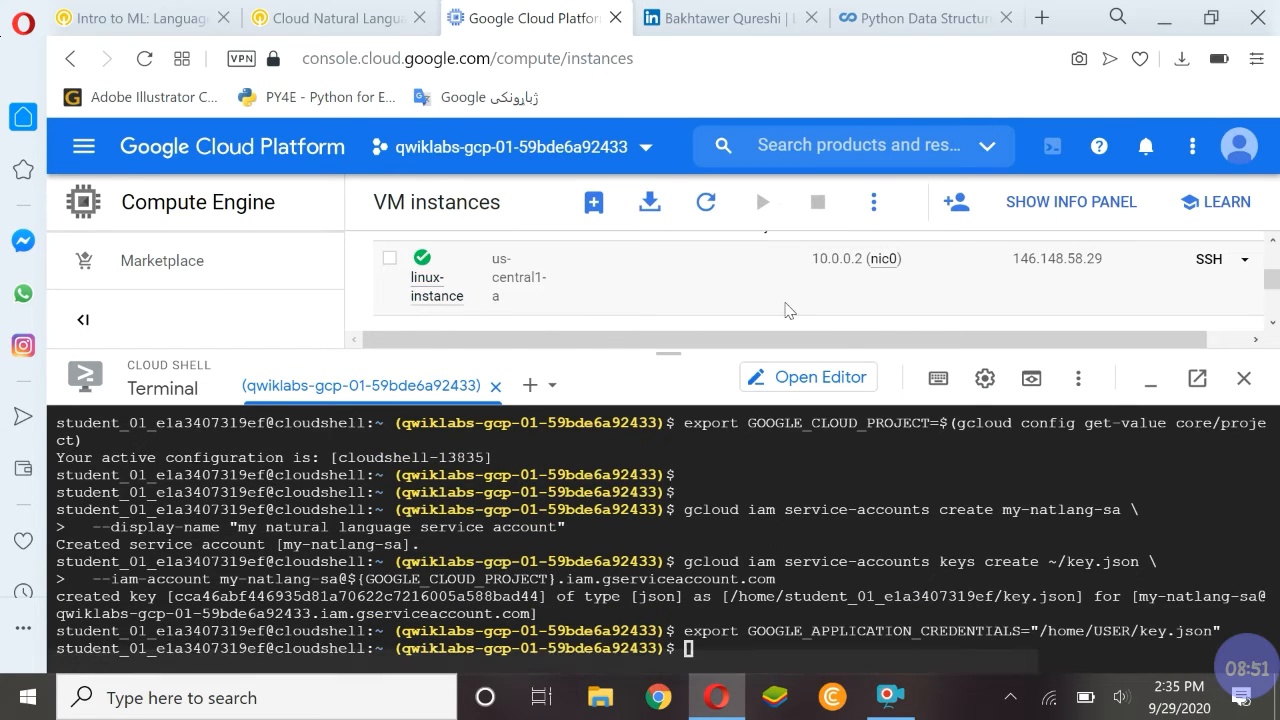
drag(752, 346, 792, 346)
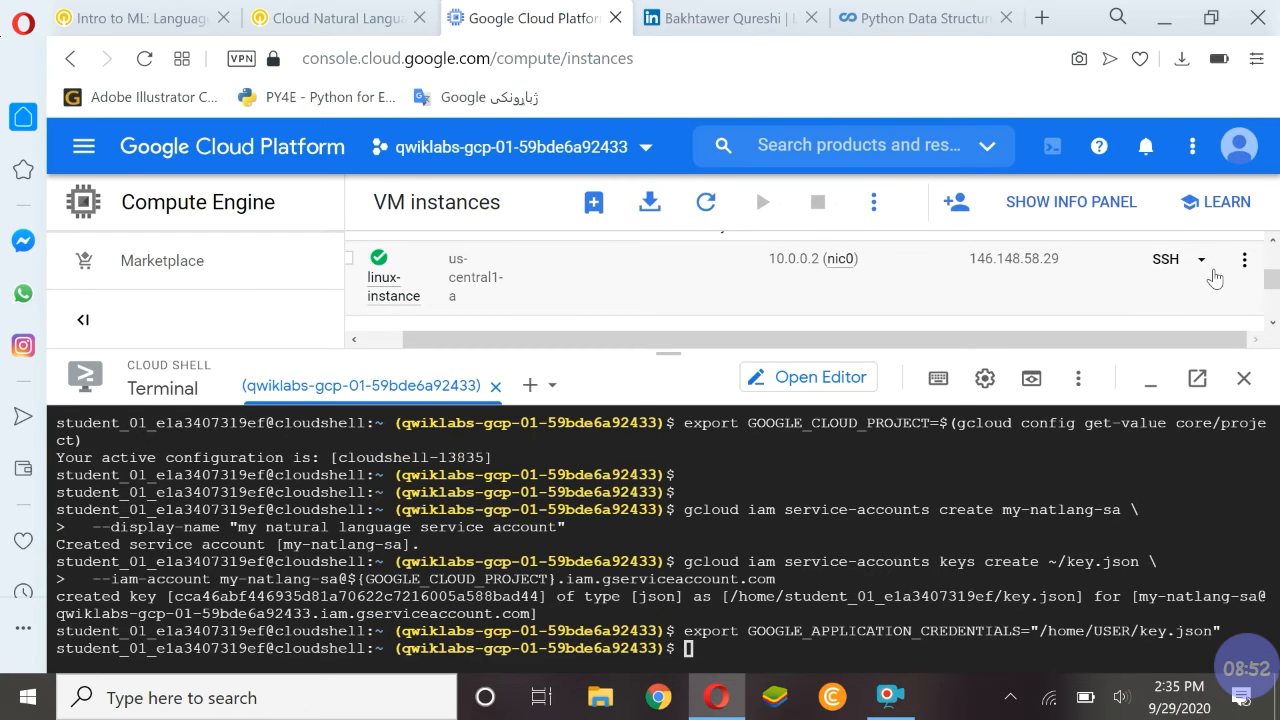
Open an SSH session to linux-instance and return to the lab page's entity analysis instructions.
click(1176, 264)
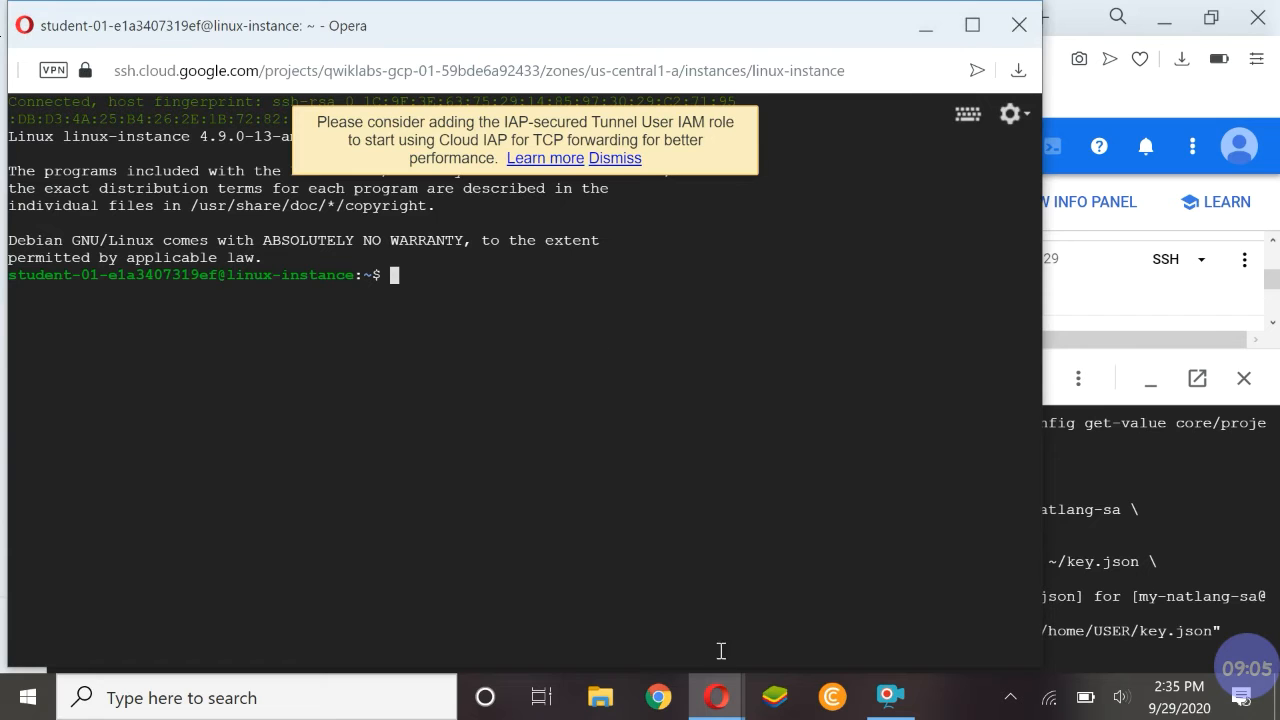
mouse_move(718, 690)
click(635, 632)
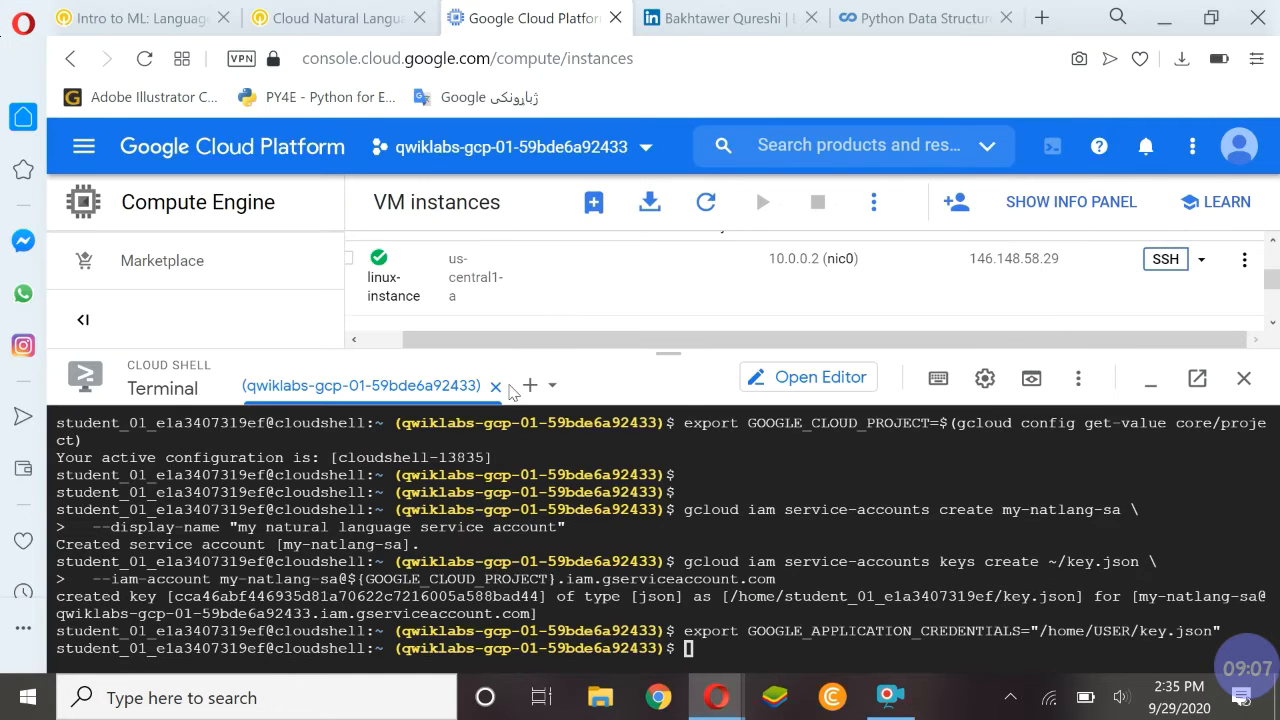
click(330, 18)
scroll(629, 534, down, 2)
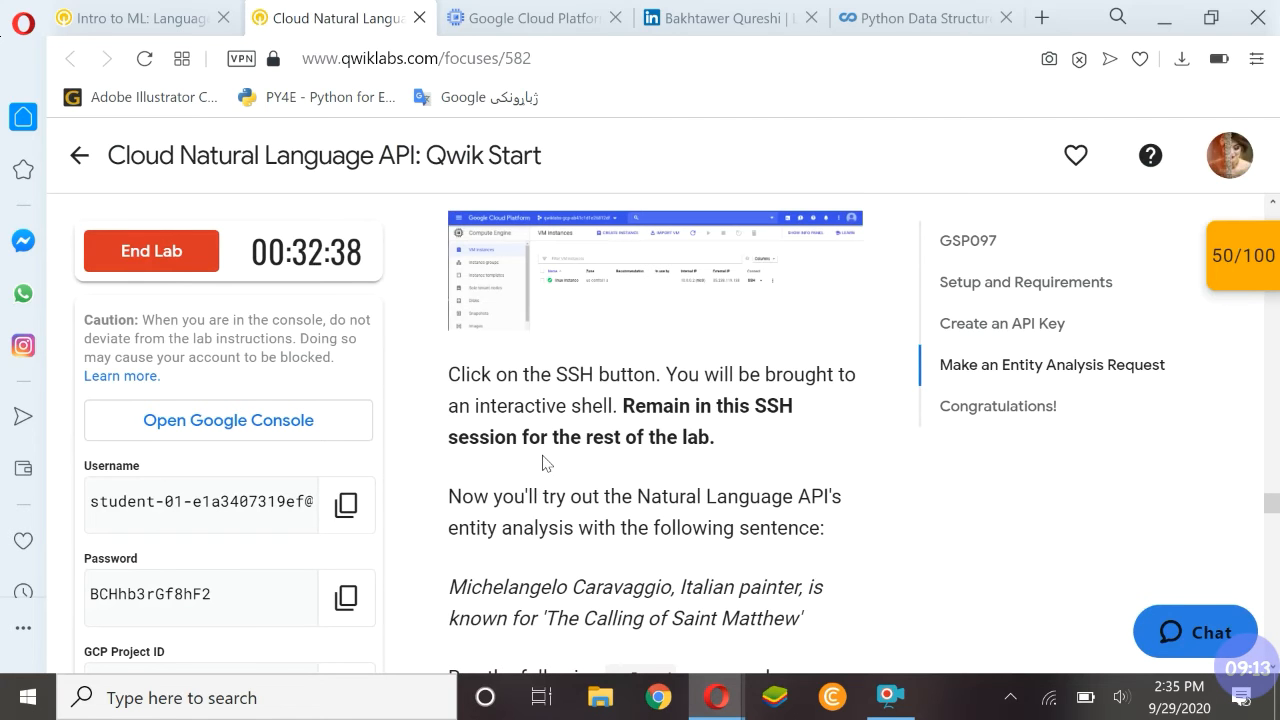
scroll(670, 448, down, 2)
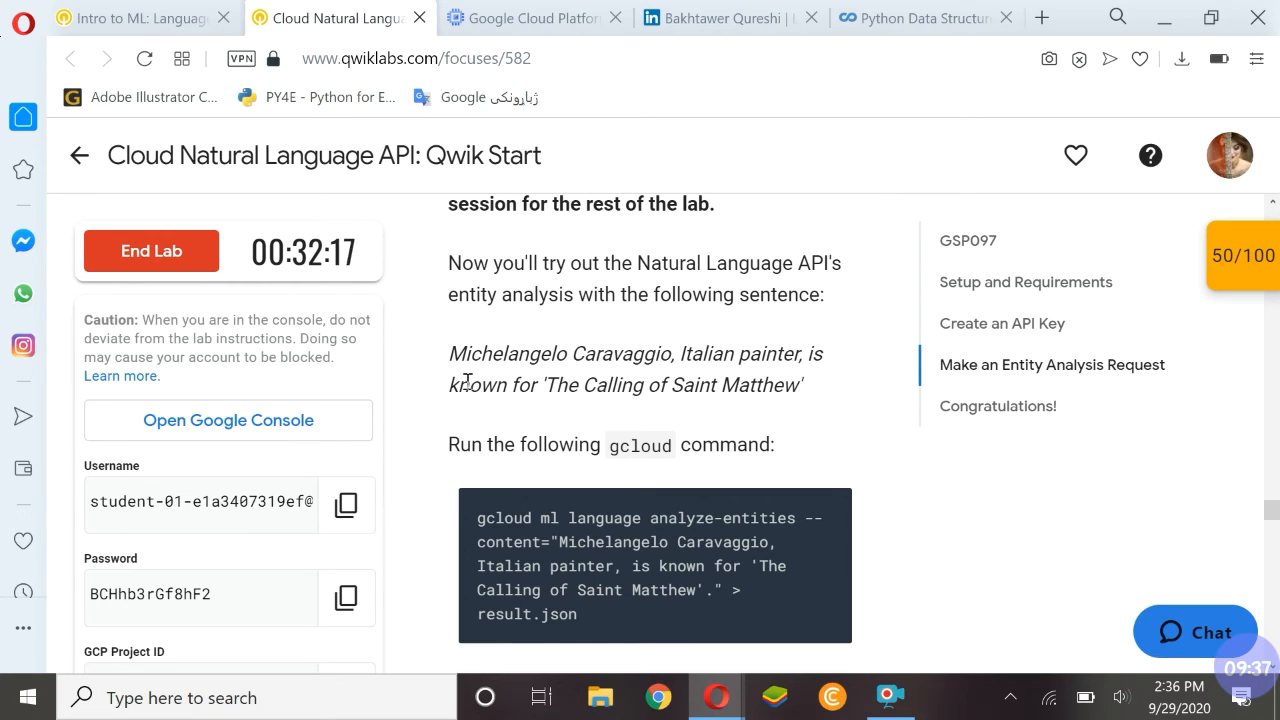
Copy the lab's gcloud ml language analyze-entities command for the Michelangelo Caravaggio sentence and run it in the SSH session, writing the output to result.json.
mouse_move(846, 535)
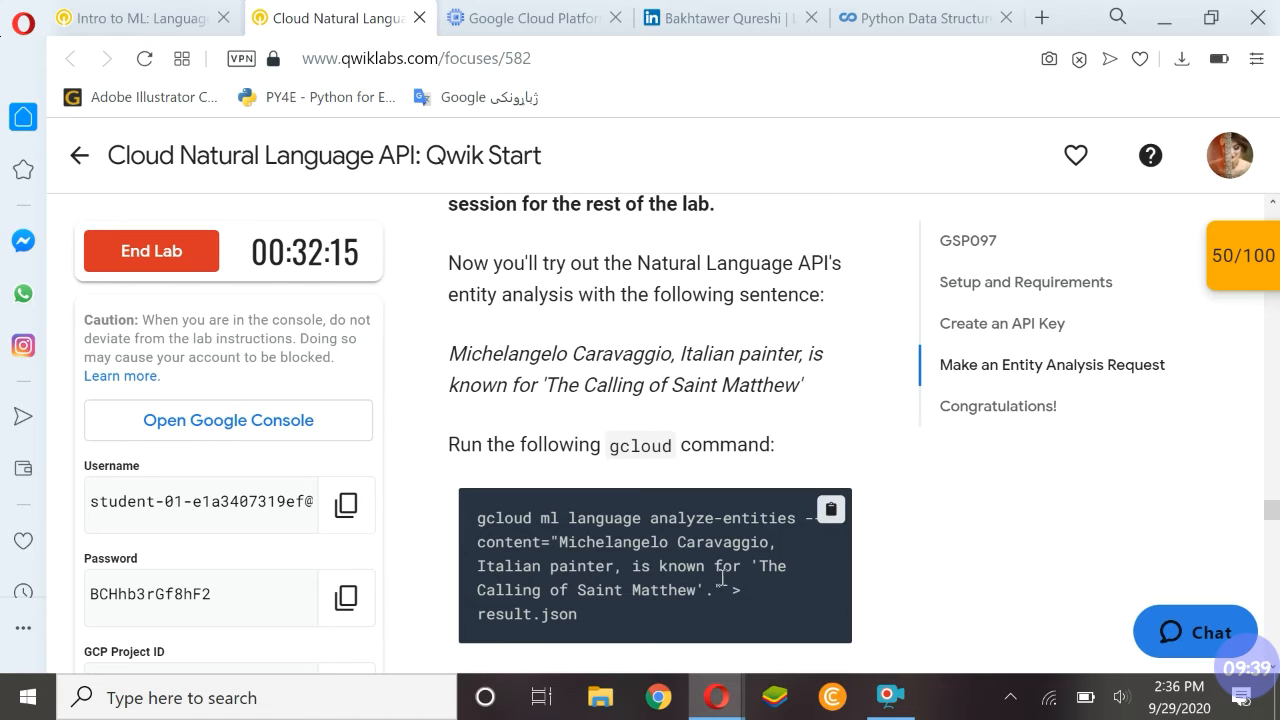
click(826, 528)
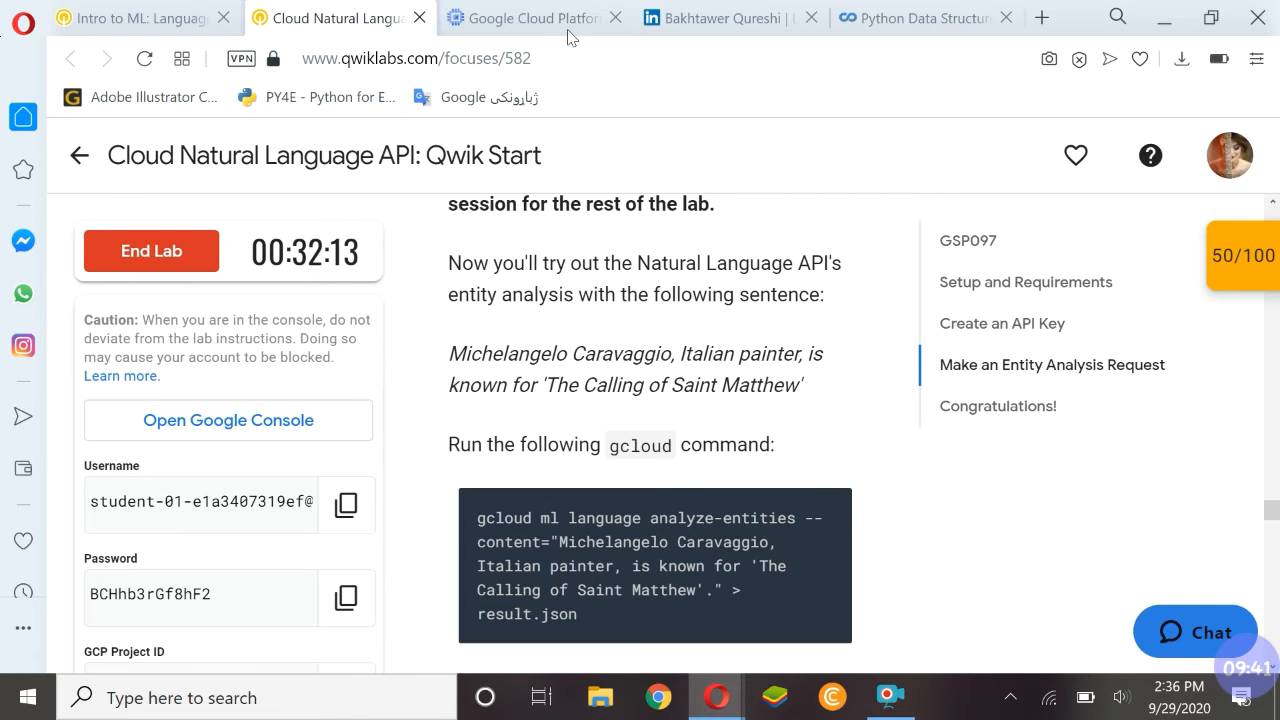
key(ctrl+Tab)
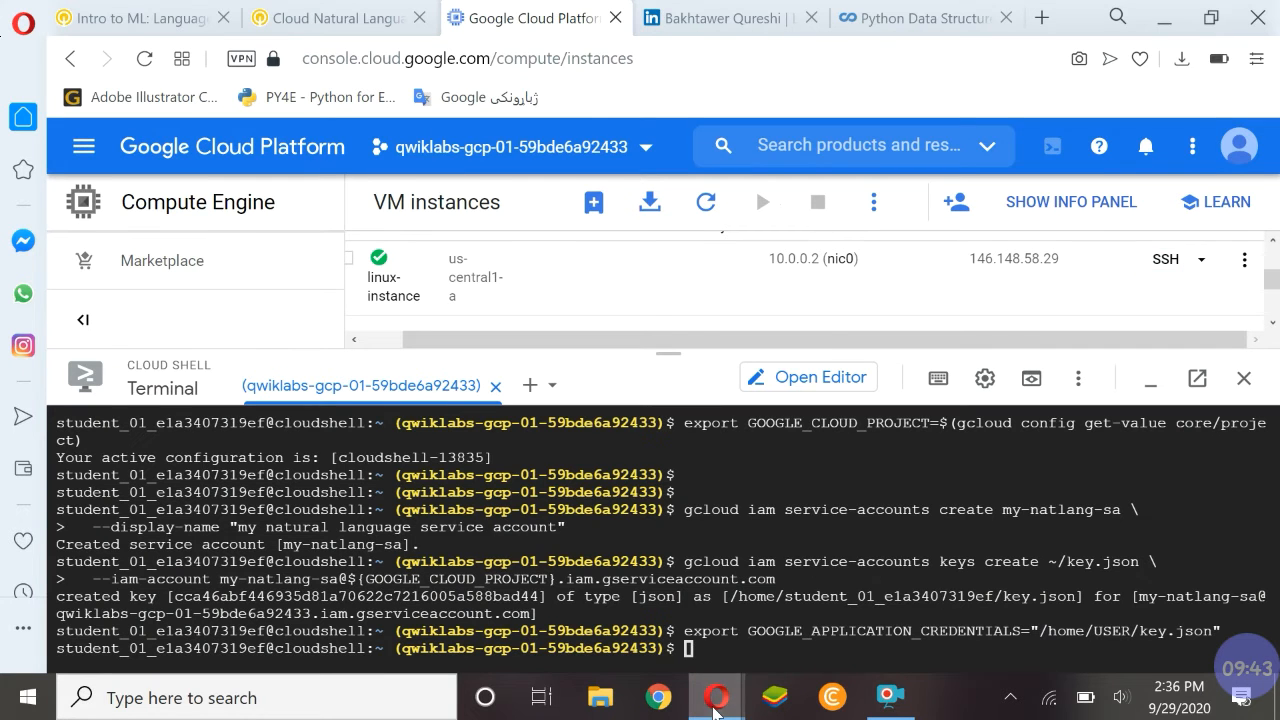
mouse_move(716, 697)
click(863, 600)
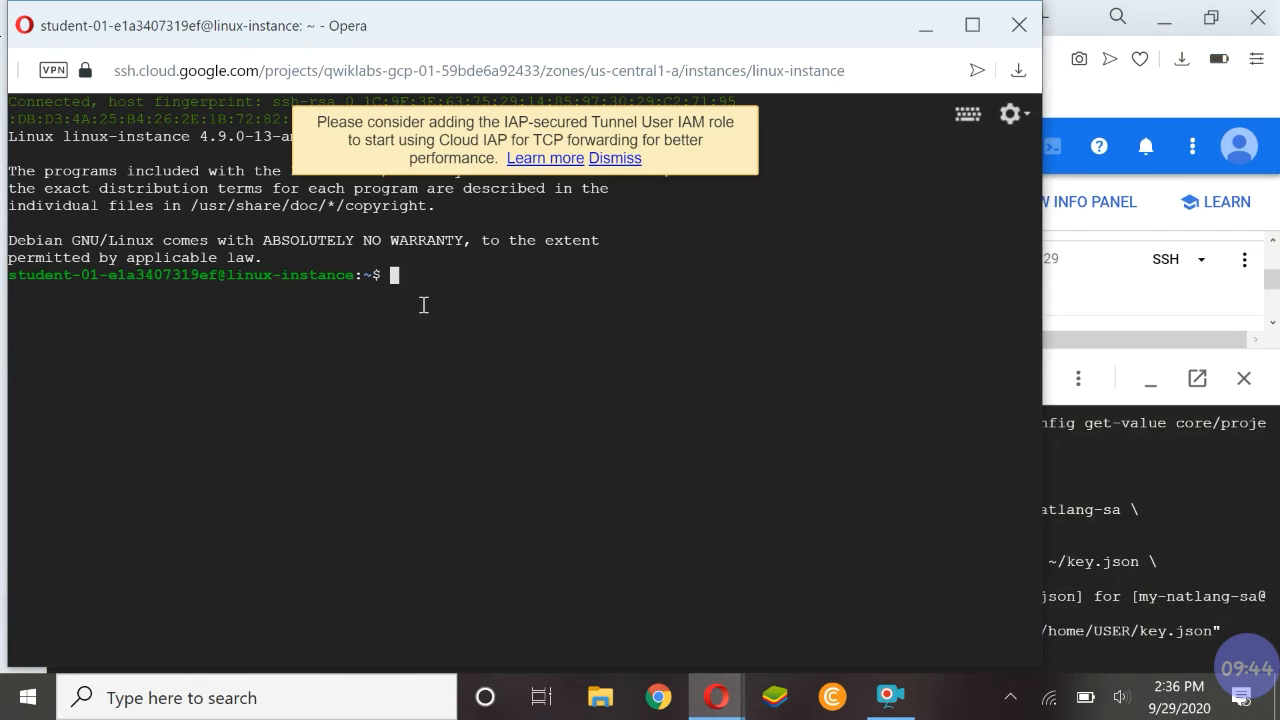
key(ctrl+v)
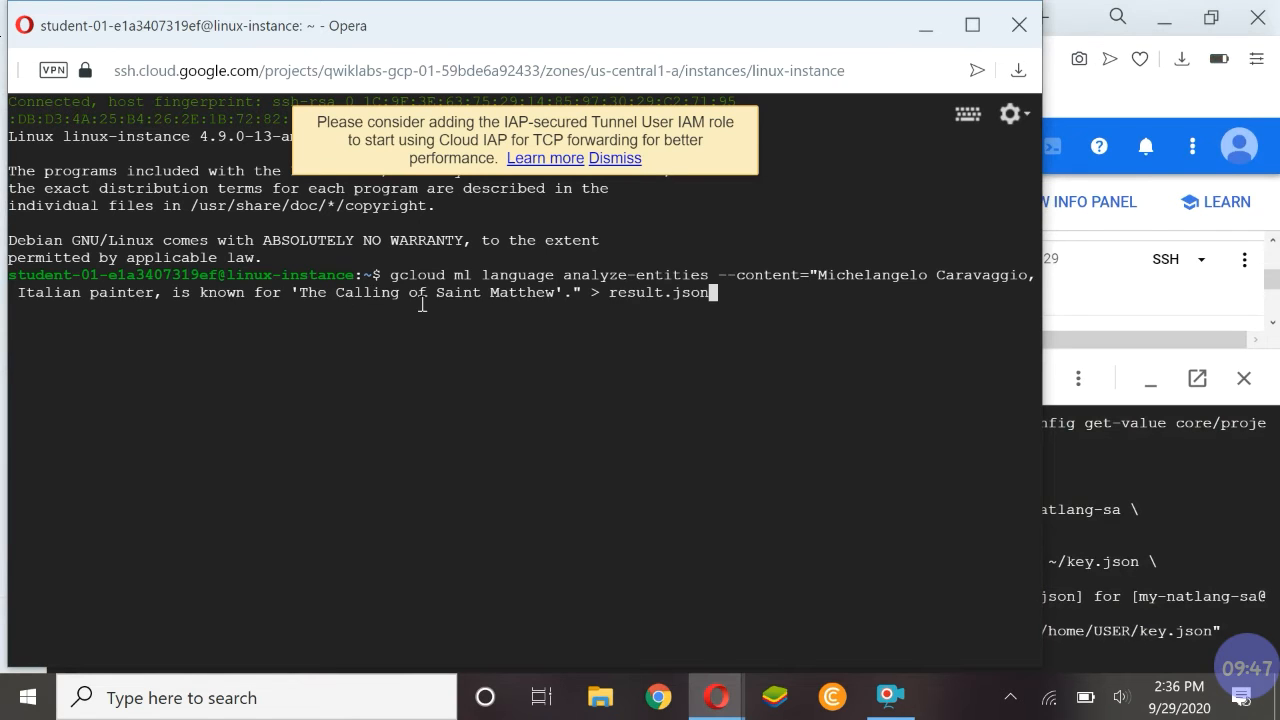
key(Return)
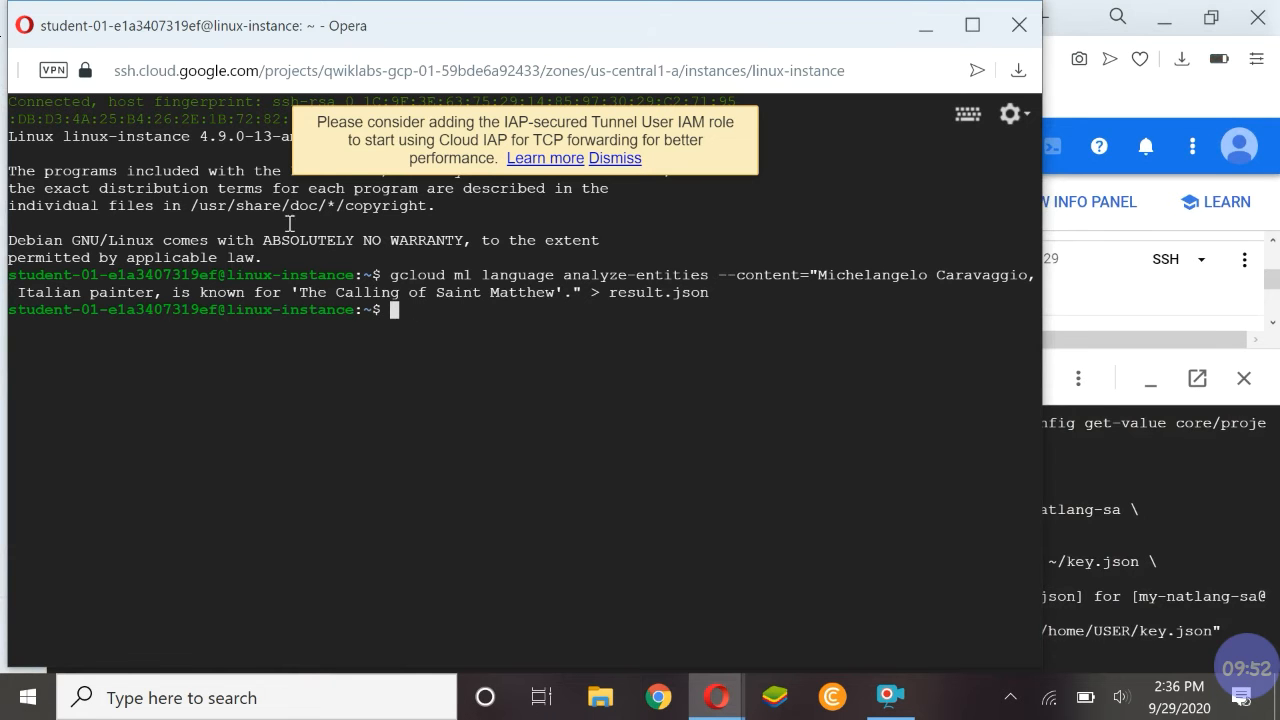
Check the lab progress for the Make an Entity Analysis Request task, then view and close the checkpoints overview.
click(722, 702)
click(596, 630)
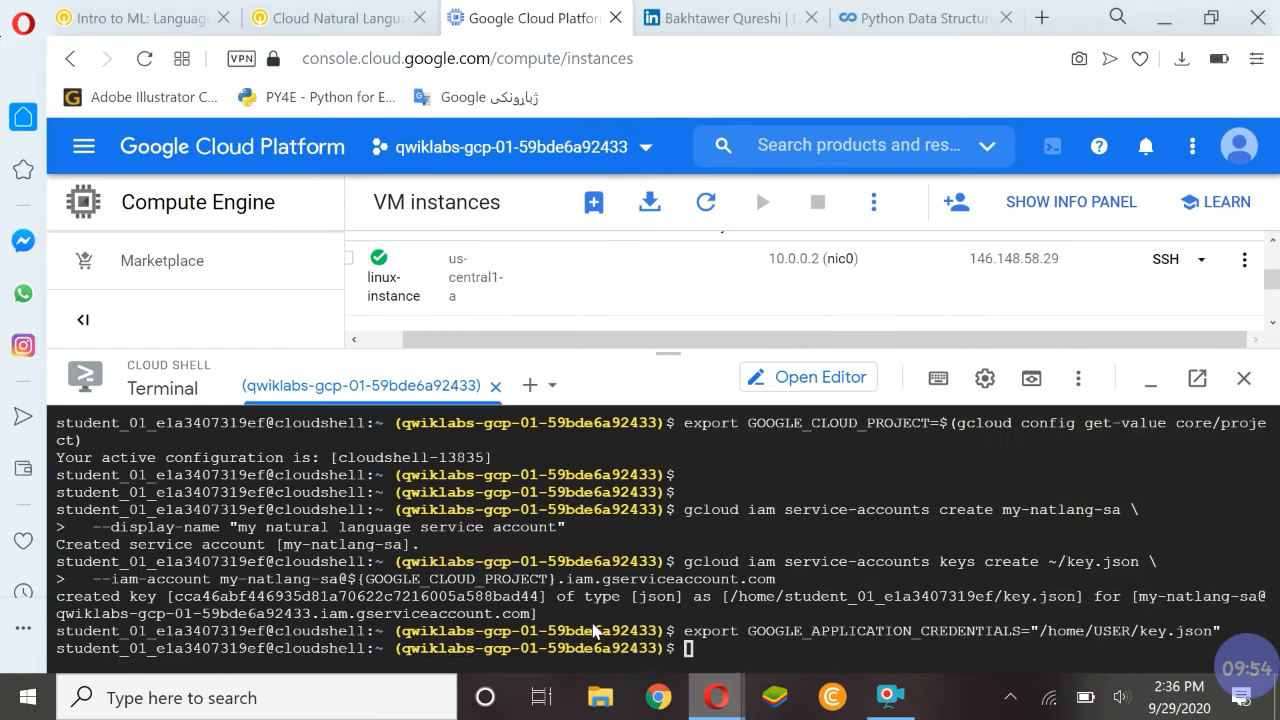
click(319, 14)
scroll(600, 390, down, 3)
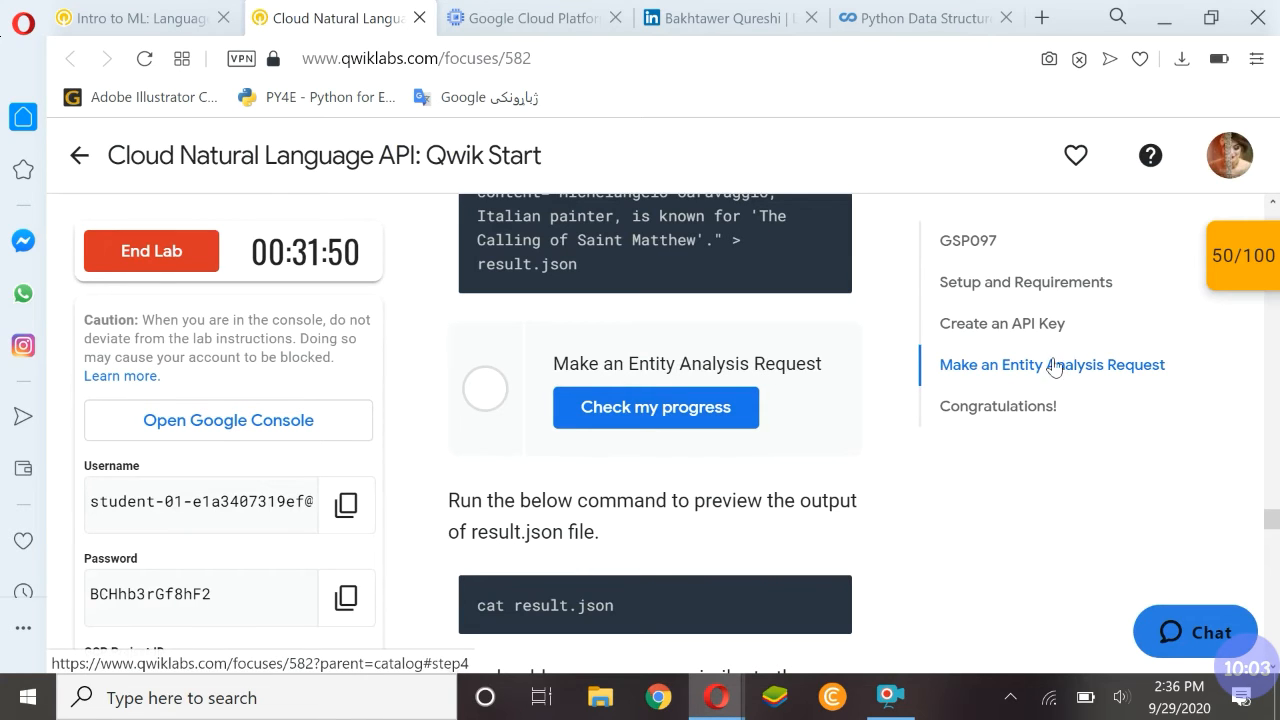
click(615, 410)
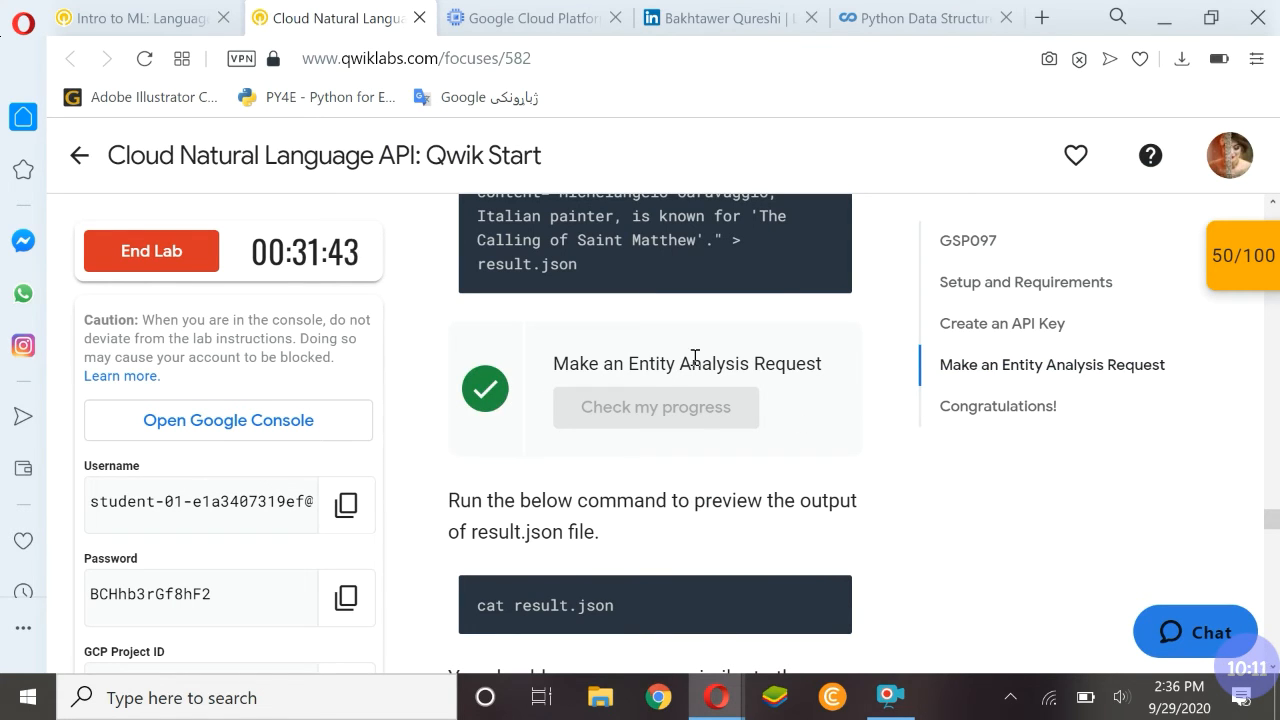
click(1234, 265)
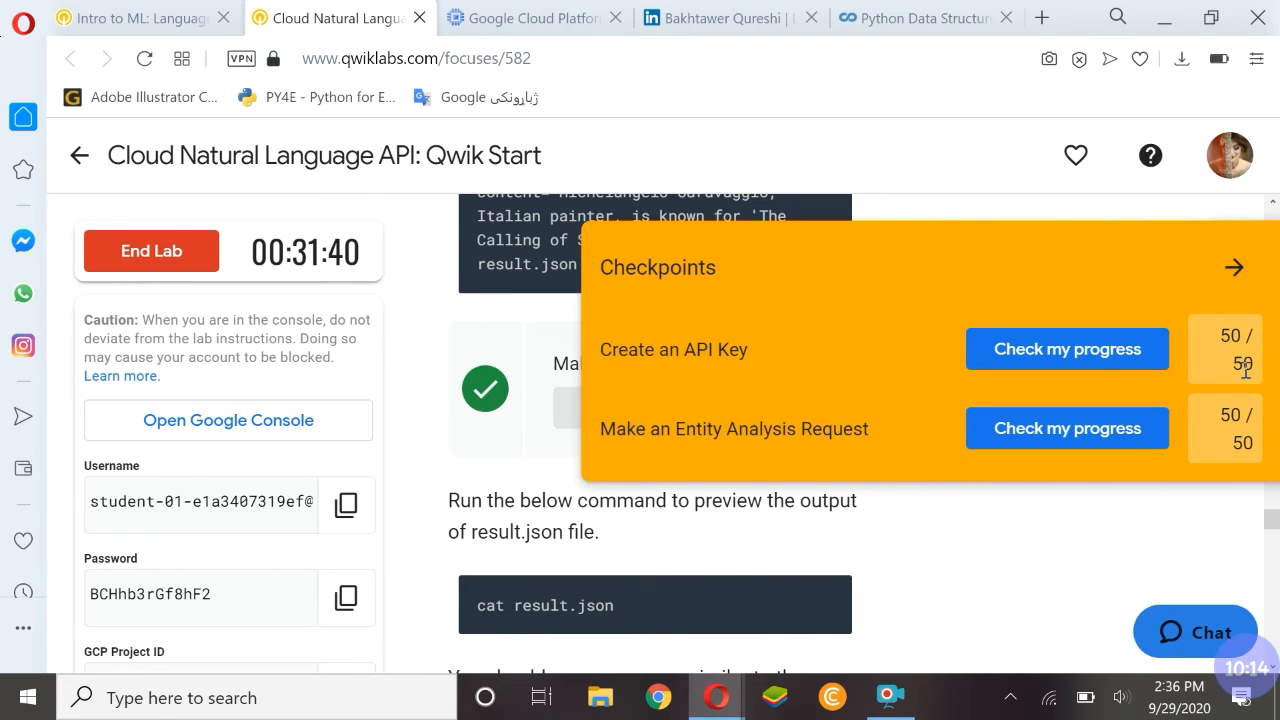
click(1234, 267)
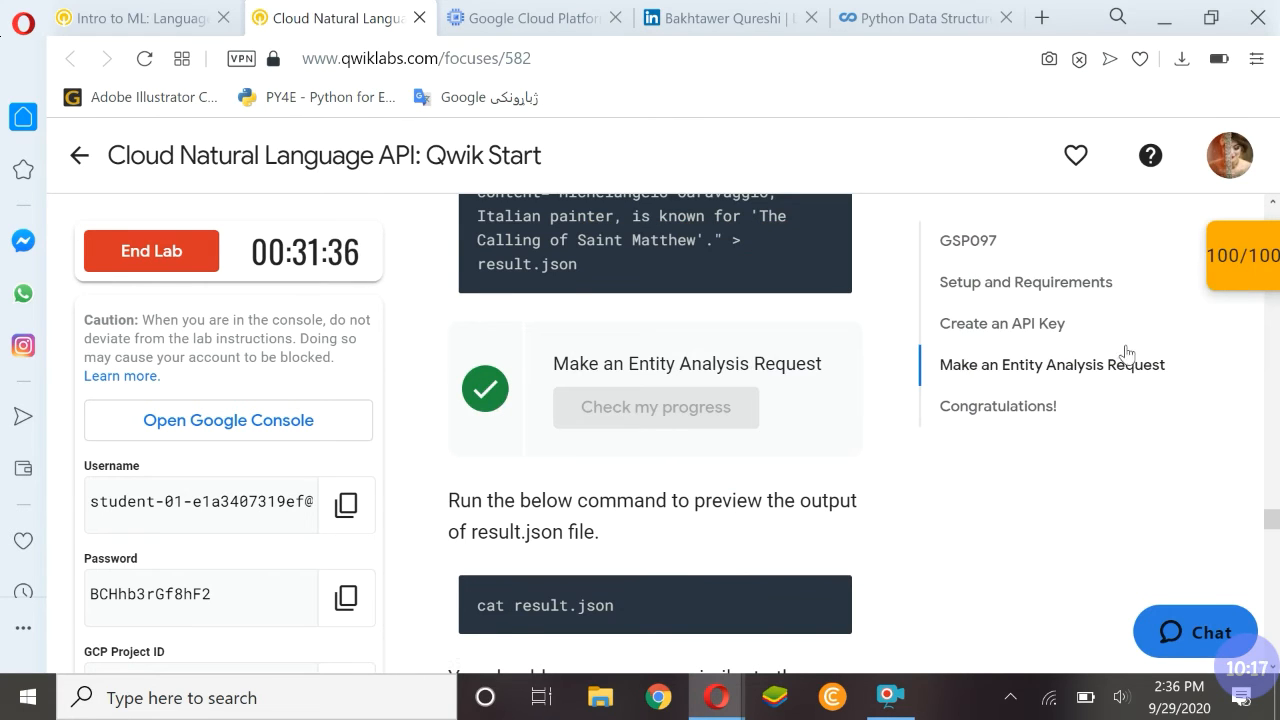
Copy cat result.json from the lab page and run it in the linux-instance SSH session.
scroll(605, 392, down, 2)
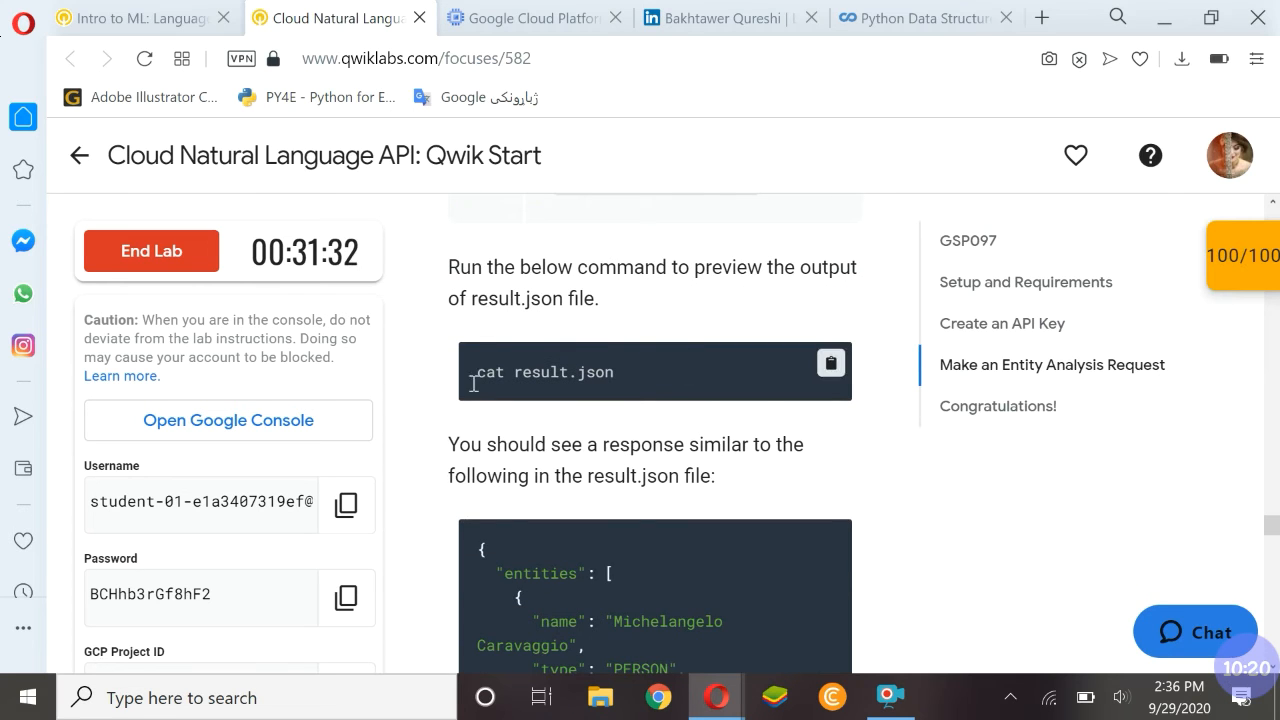
click(830, 364)
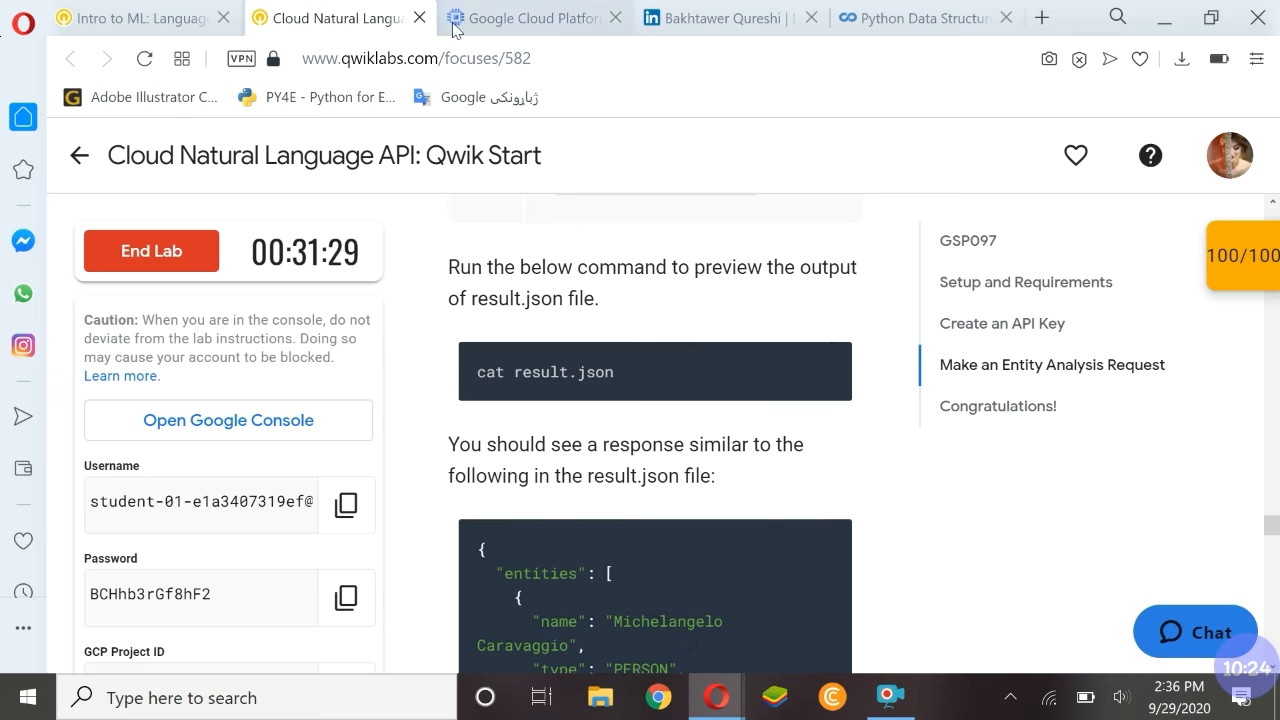
click(473, 20)
click(330, 18)
mouse_move(716, 697)
click(790, 645)
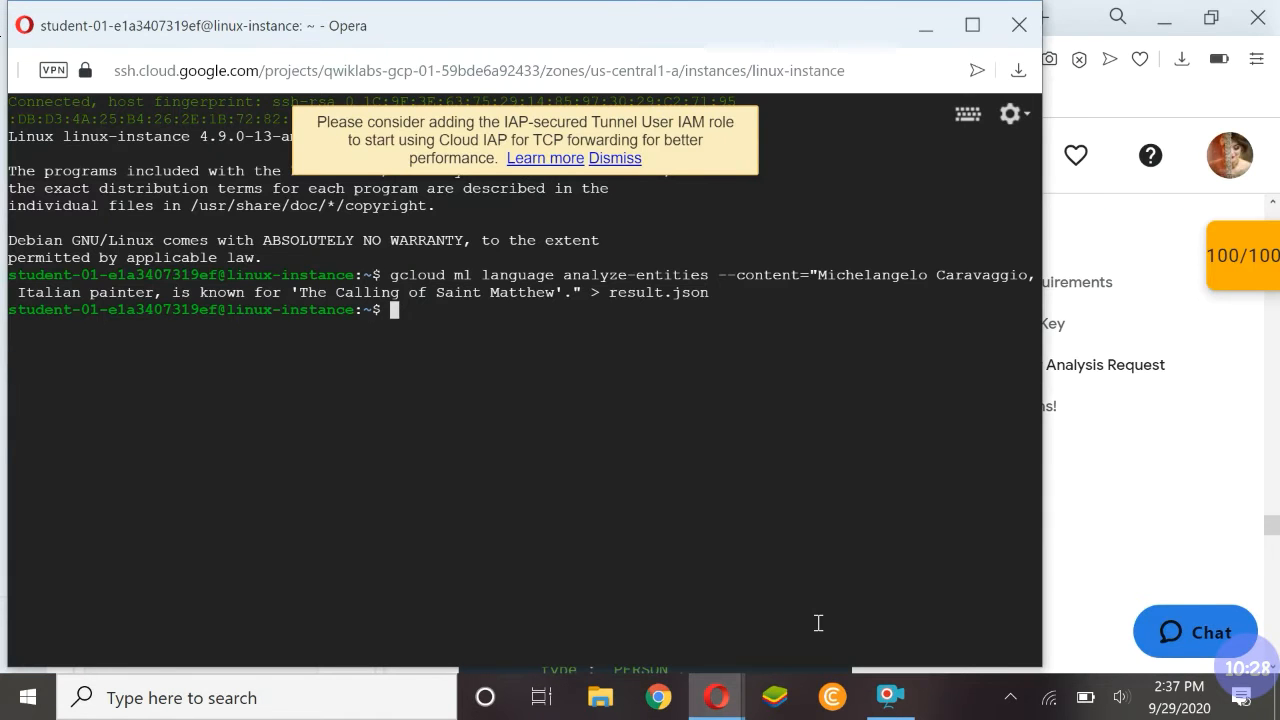
key(ctrl+v)
key(Return)
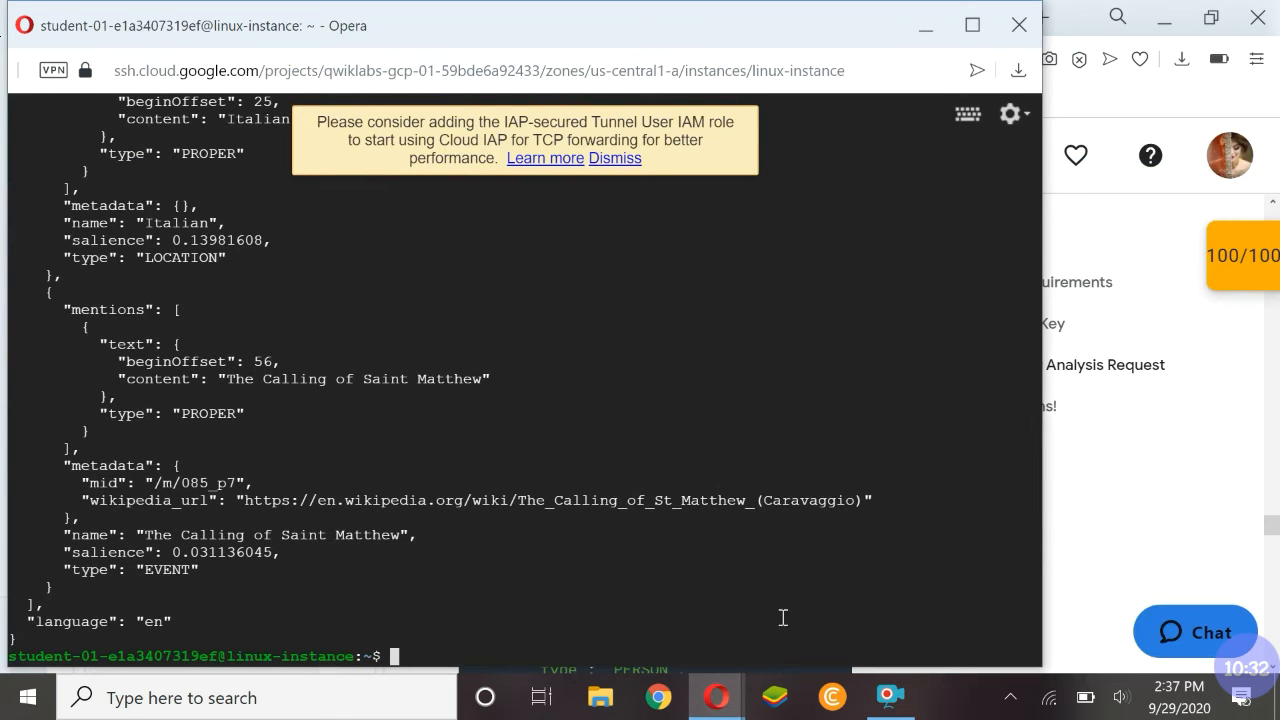
Read through the result.json output in the SSH session, examining each entity's mentions, metadata, salience and type.
scroll(316, 331, up, 15)
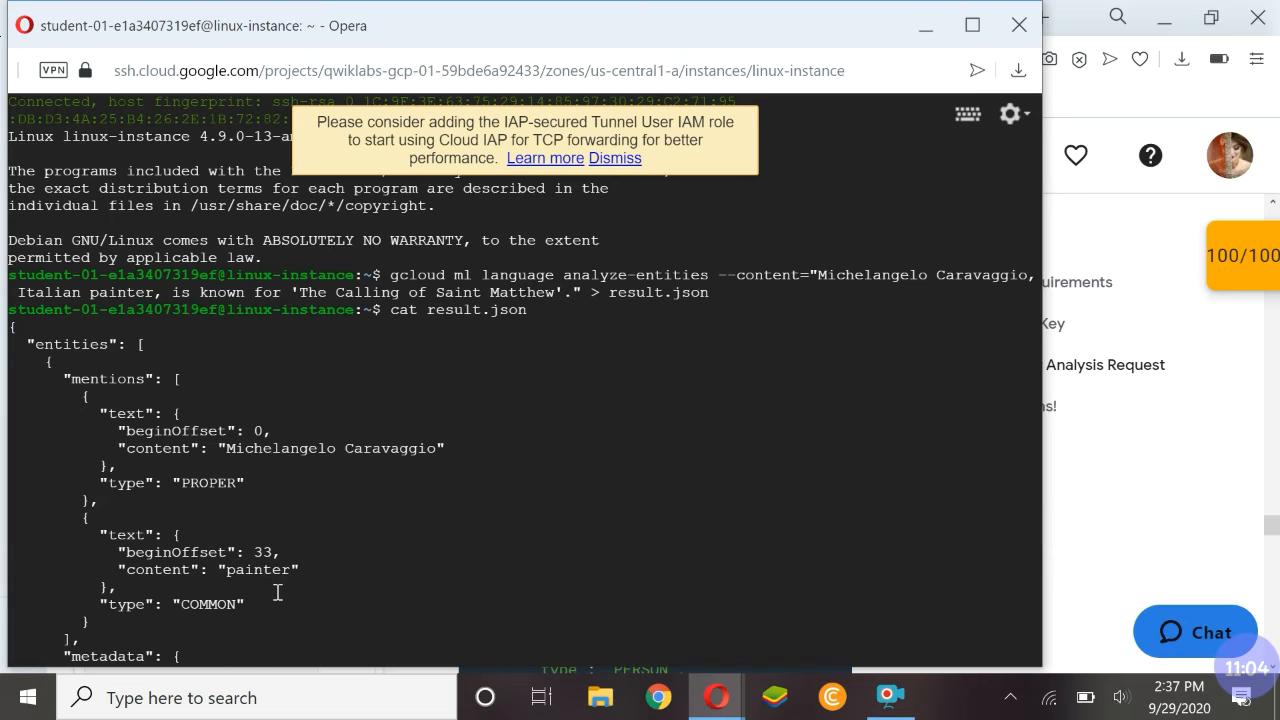
scroll(278, 592, down, 4)
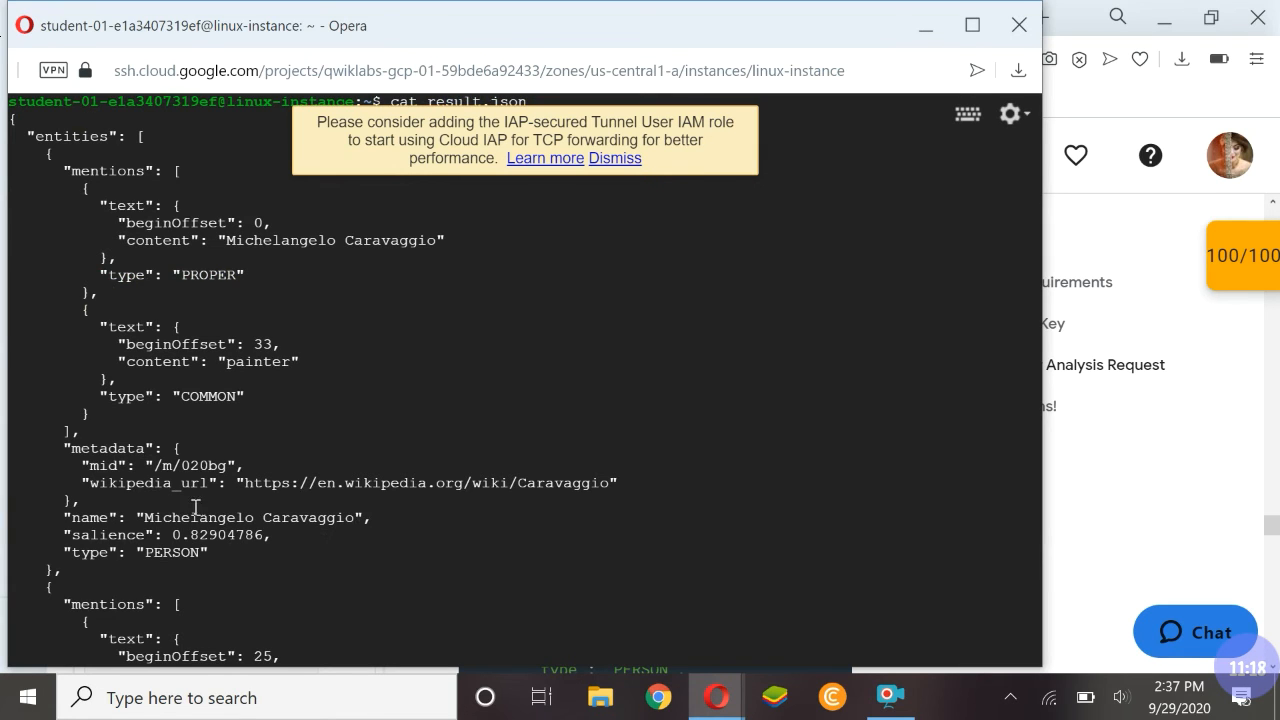
scroll(178, 552, down, 4)
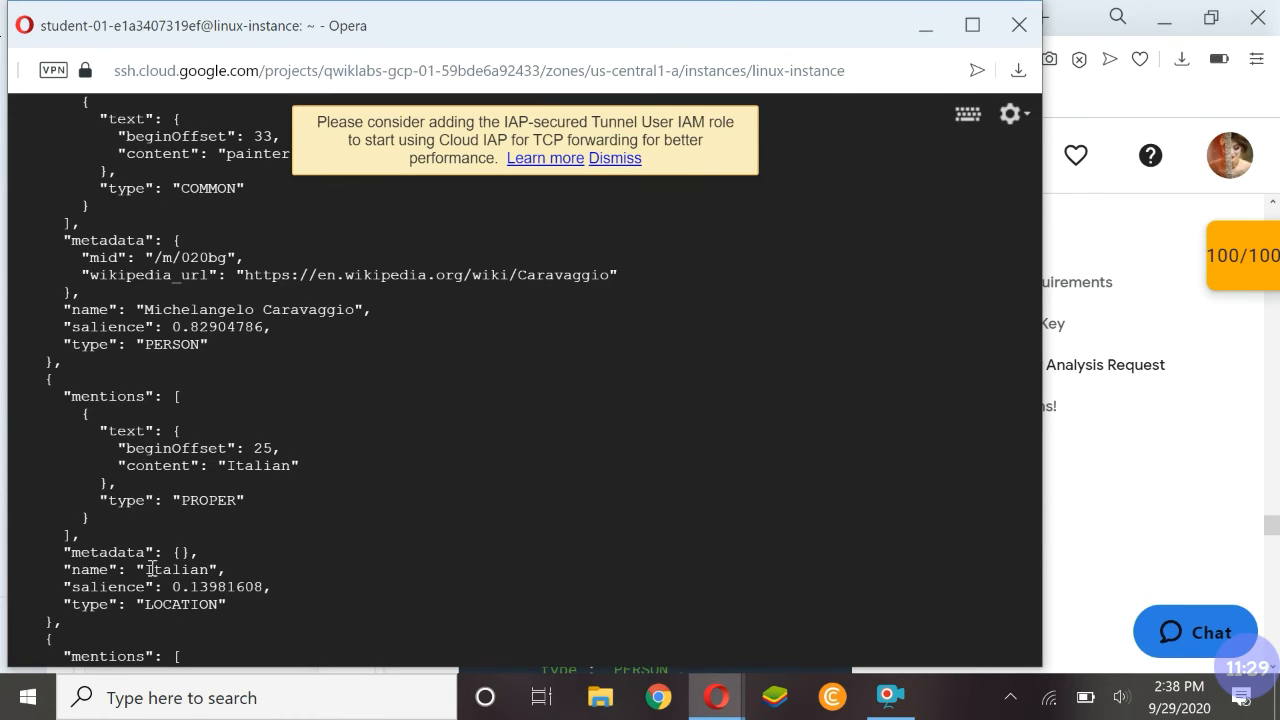
scroll(205, 625, down, 4)
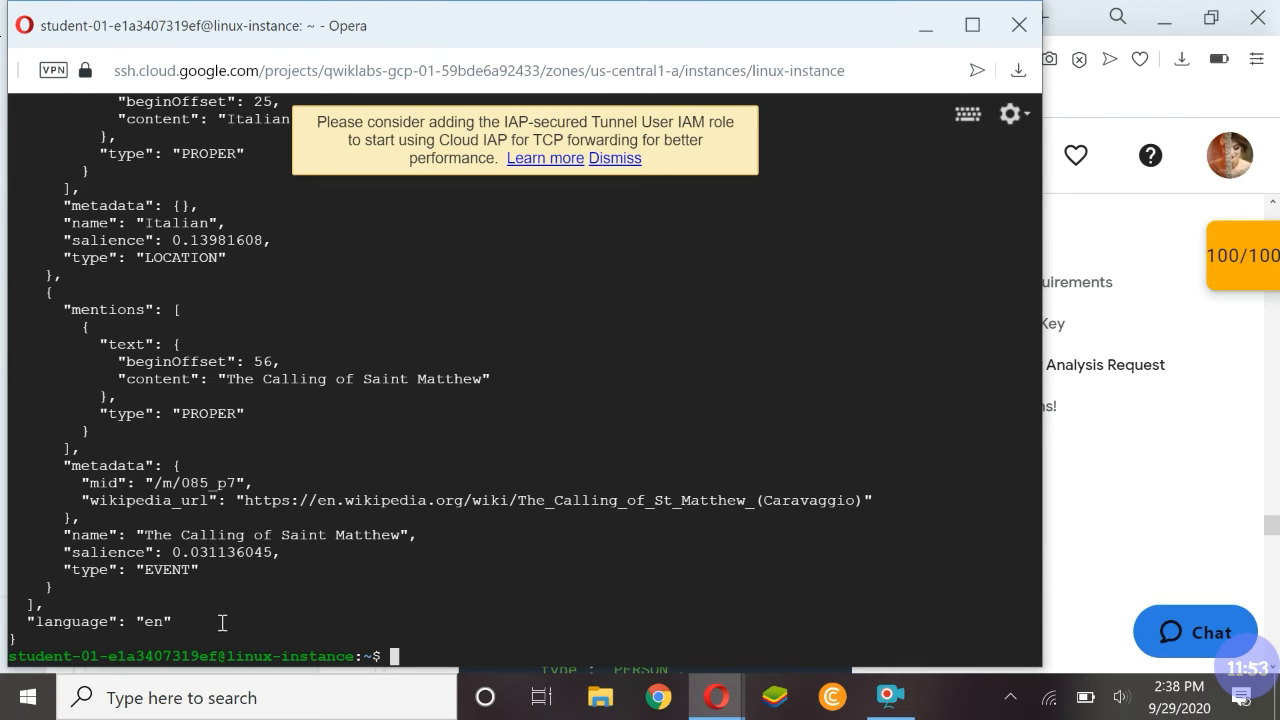
Review the lab page's sample response and its explanation of entity name, type, metadata, salience and mentions.
mouse_move(716, 697)
click(648, 622)
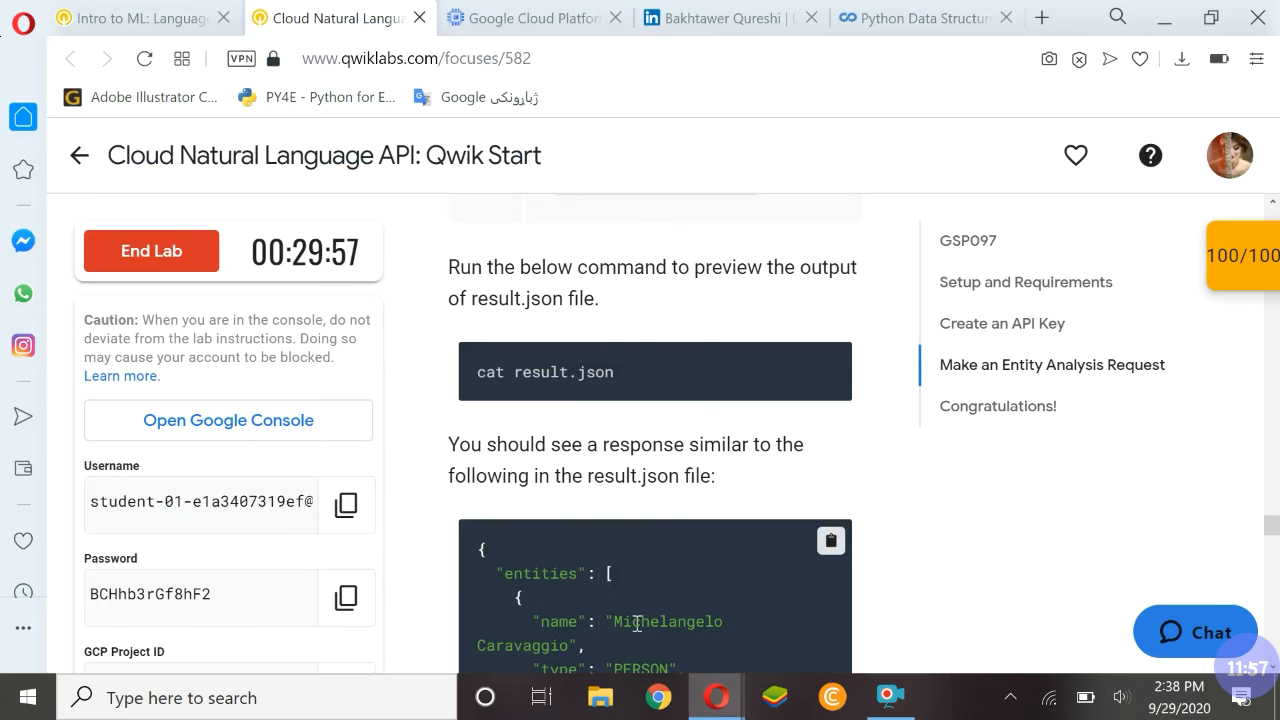
scroll(505, 510, up, 1)
scroll(505, 510, up, 1)
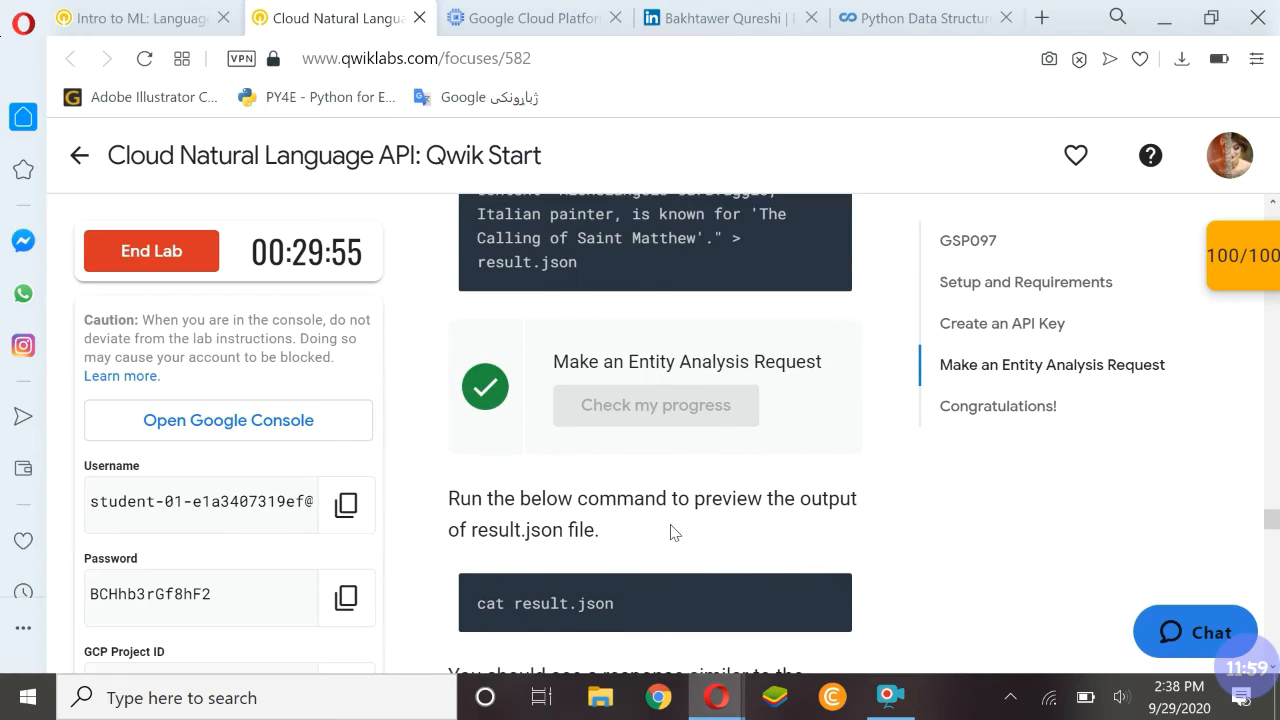
scroll(672, 531, down, 1)
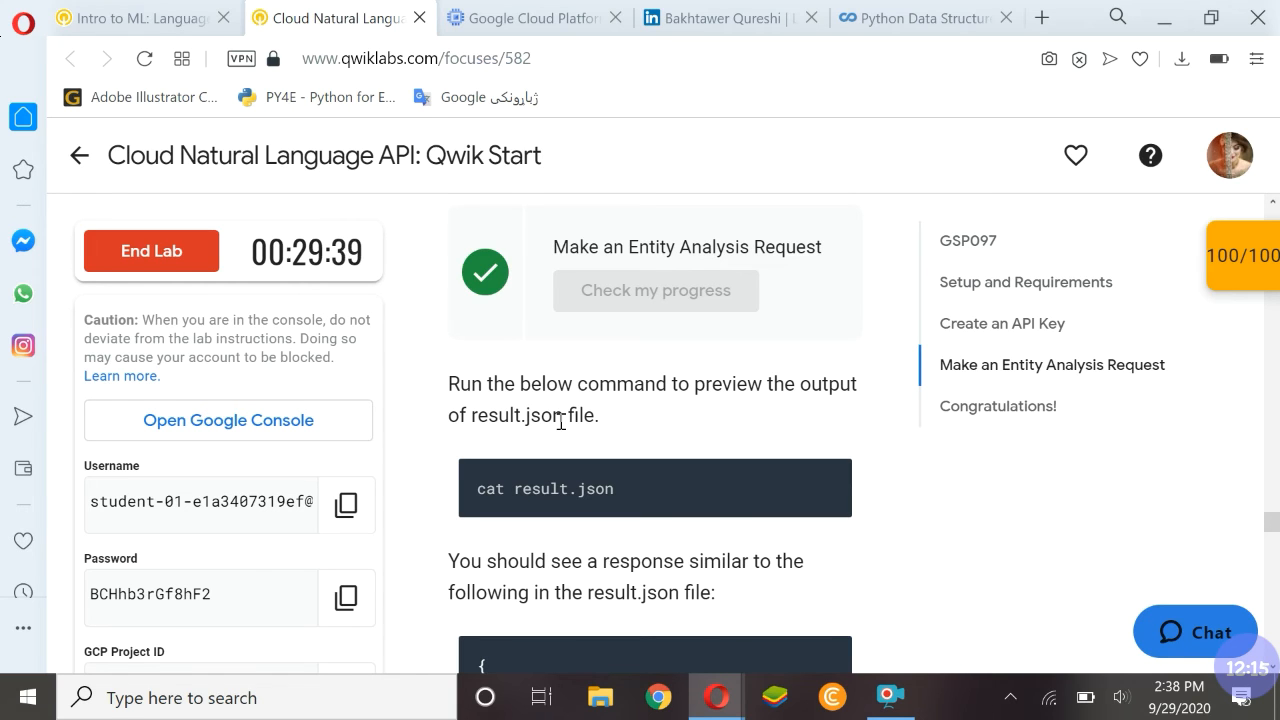
scroll(600, 437, down, 2)
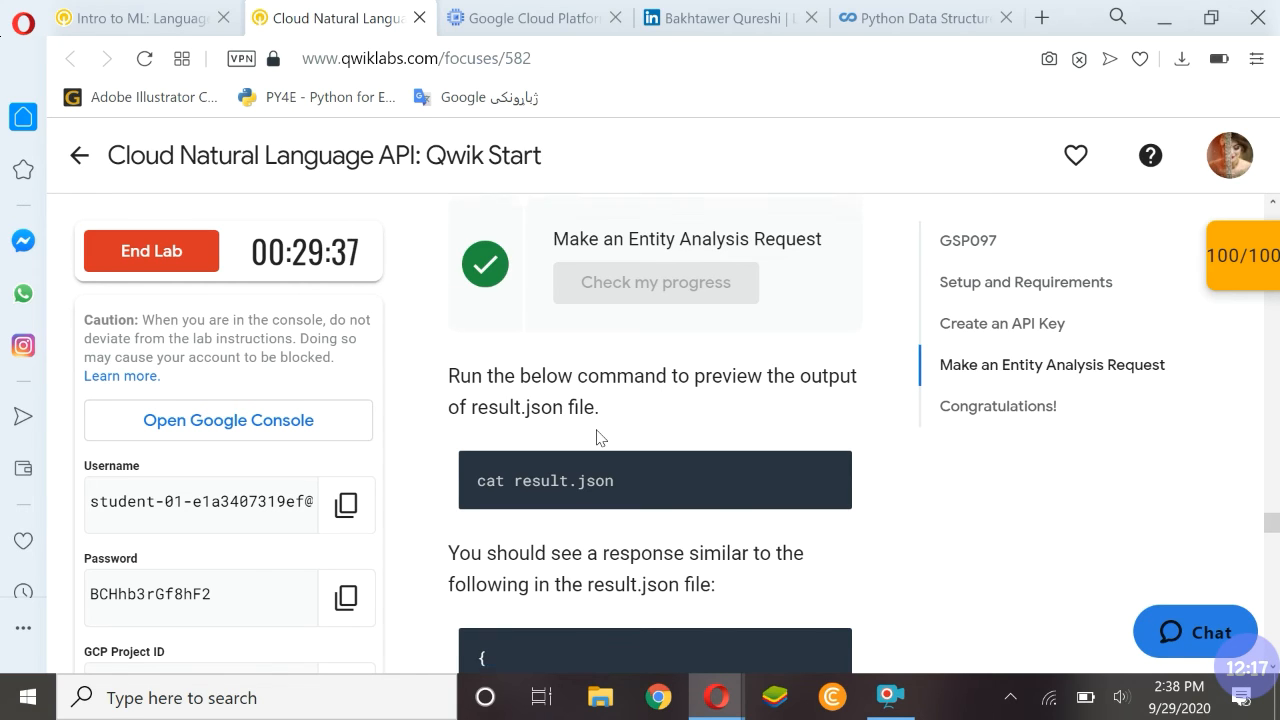
scroll(600, 437, down, 10)
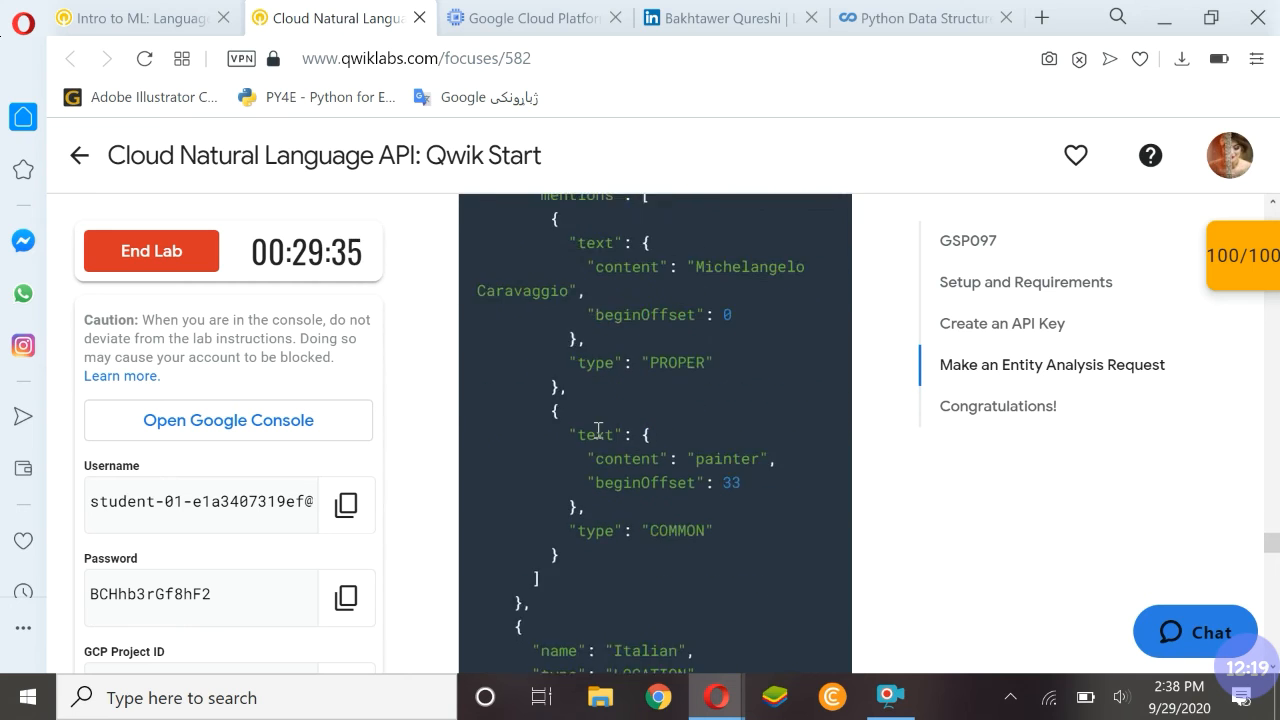
scroll(598, 429, down, 4)
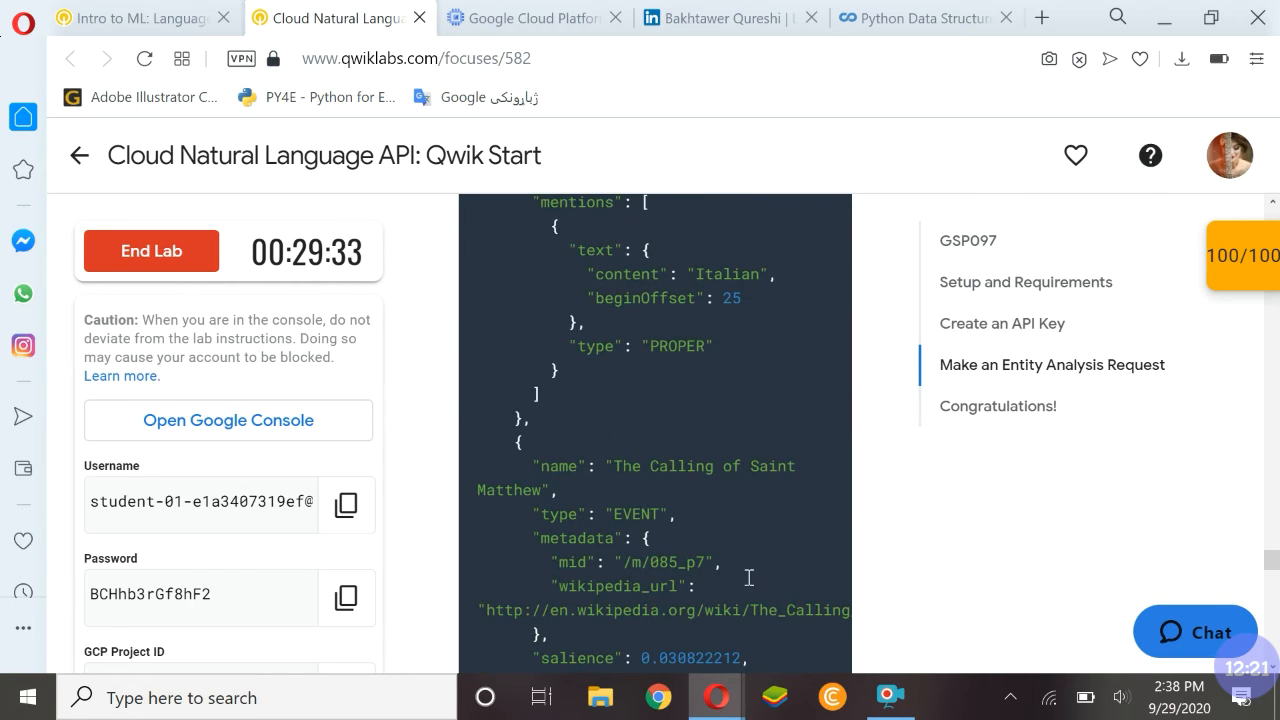
scroll(748, 580, down, 3)
scroll(647, 538, down, 5)
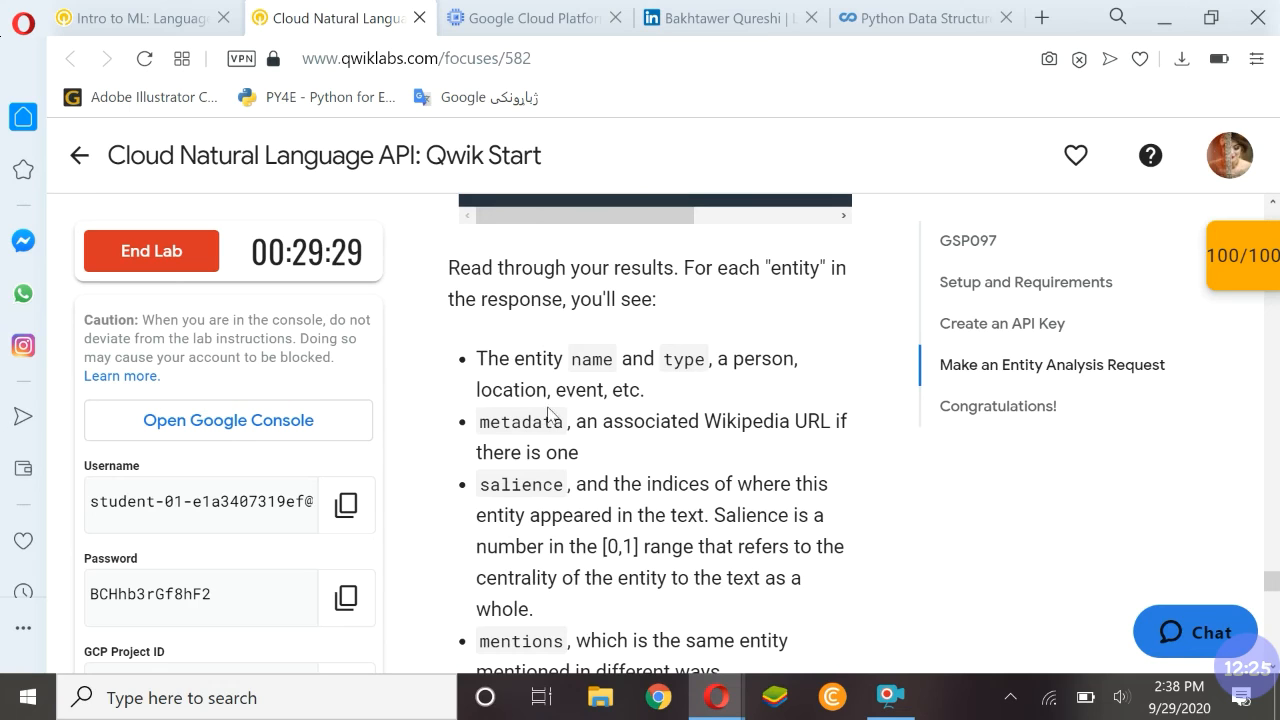
scroll(600, 445, down, 1)
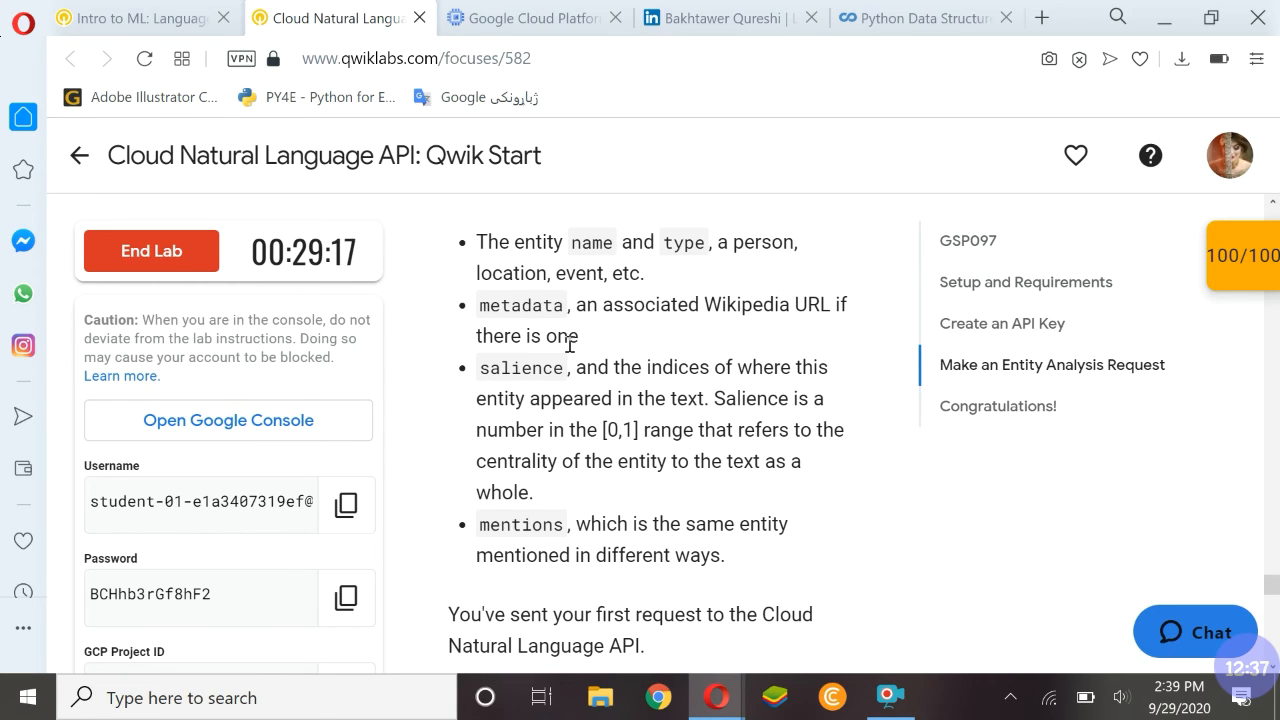
Compare the entity fields in the SSH session's result.json output with the lab page's explanations, focusing on salience.
mouse_move(716, 697)
click(802, 595)
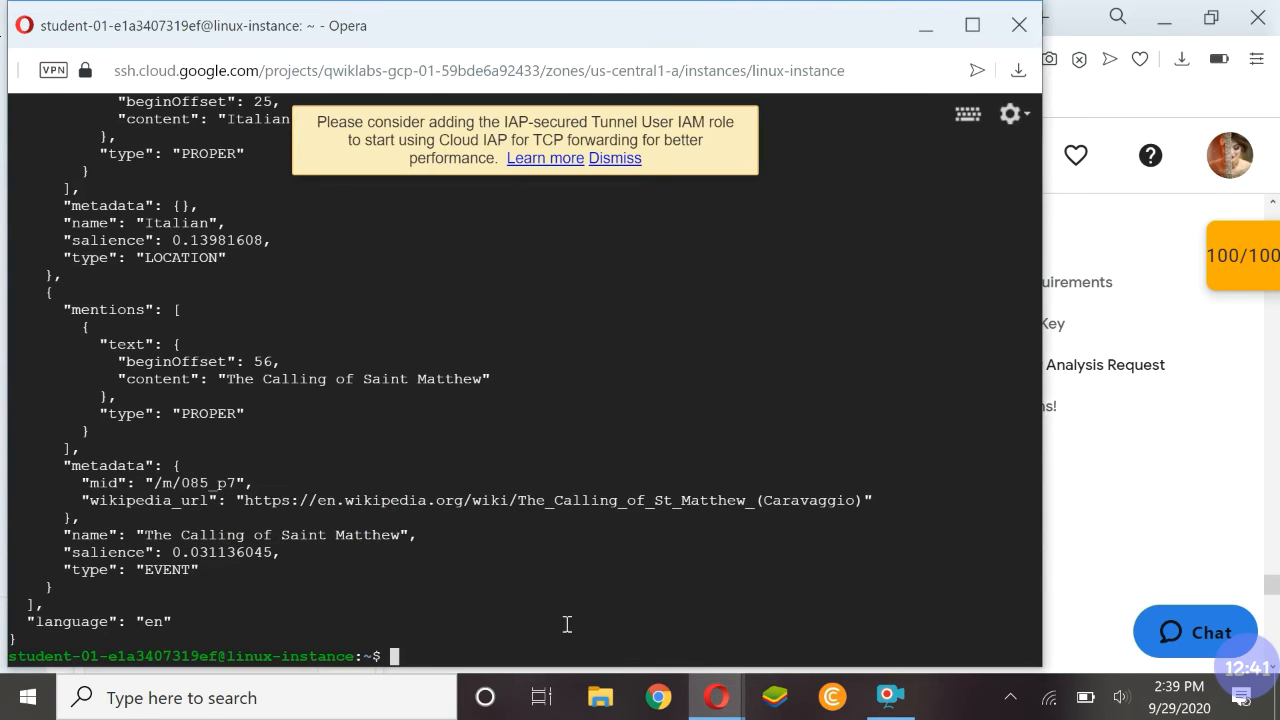
mouse_move(716, 697)
click(586, 600)
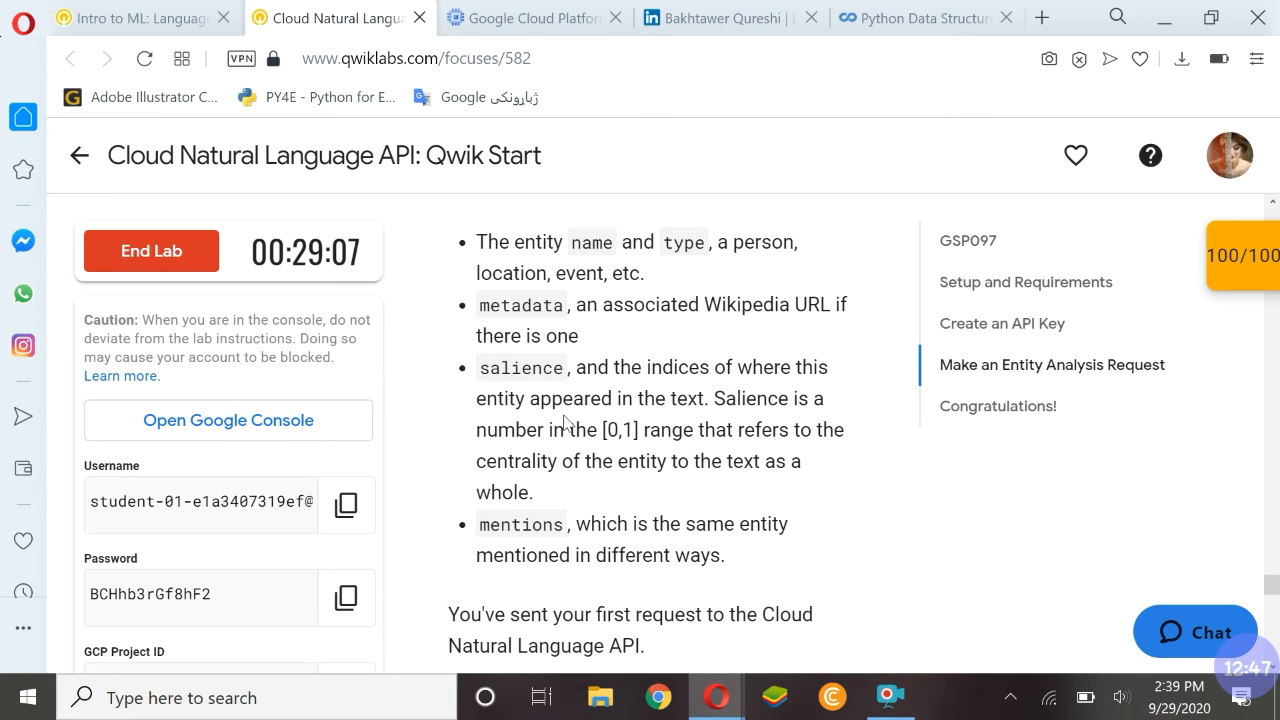
mouse_move(716, 697)
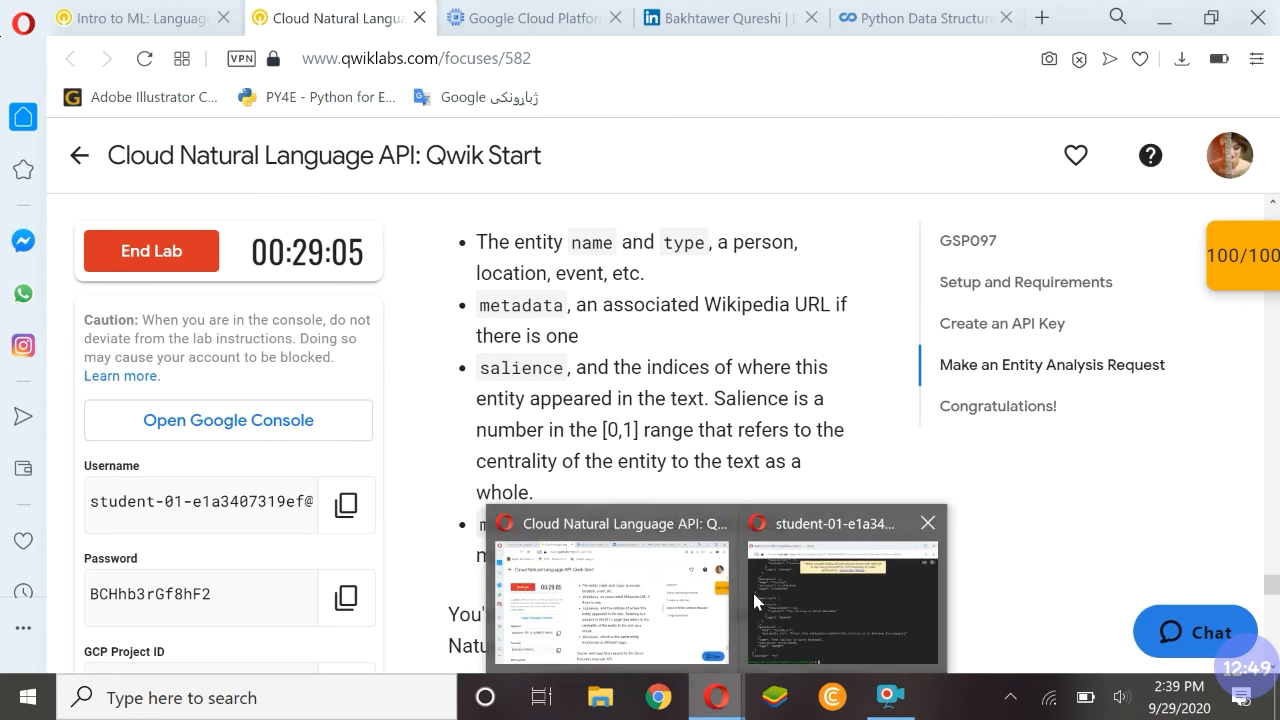
click(752, 589)
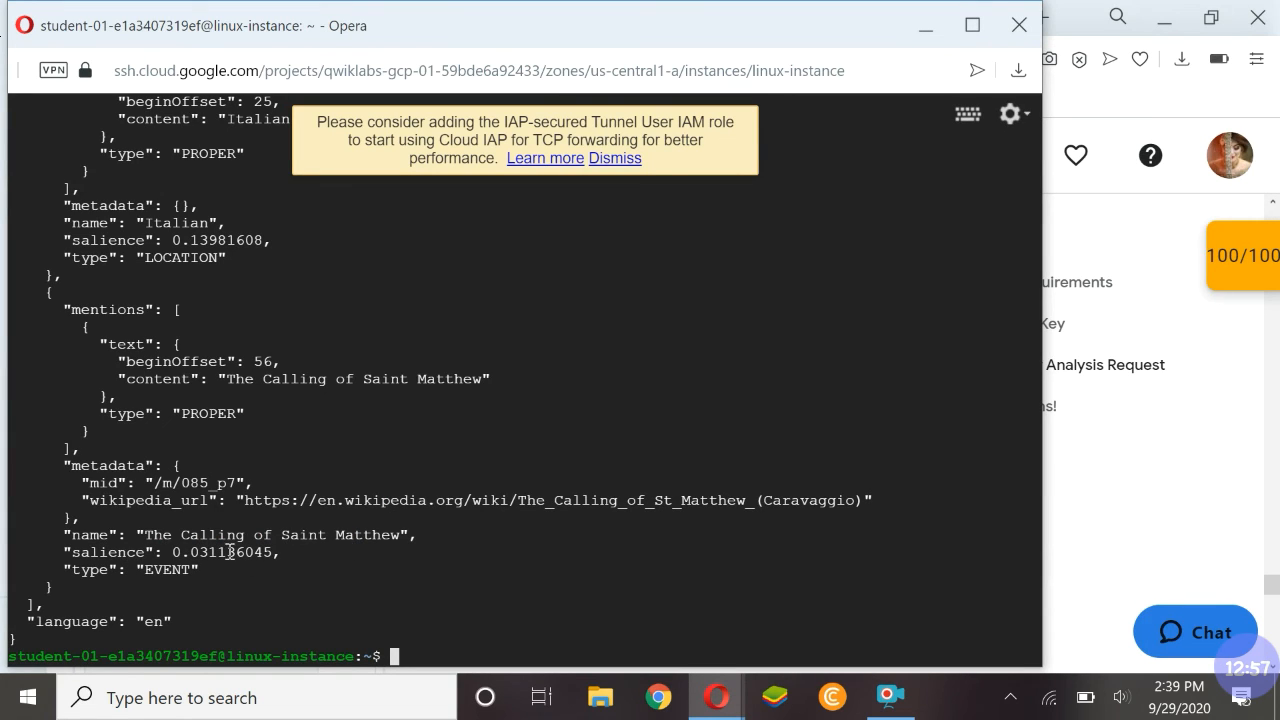
Return to the lab page and review its closing sections, from the mentions explanation through Congratulations, Finish Your Quest and Google Cloud Training & Certification.
mouse_move(716, 697)
click(583, 600)
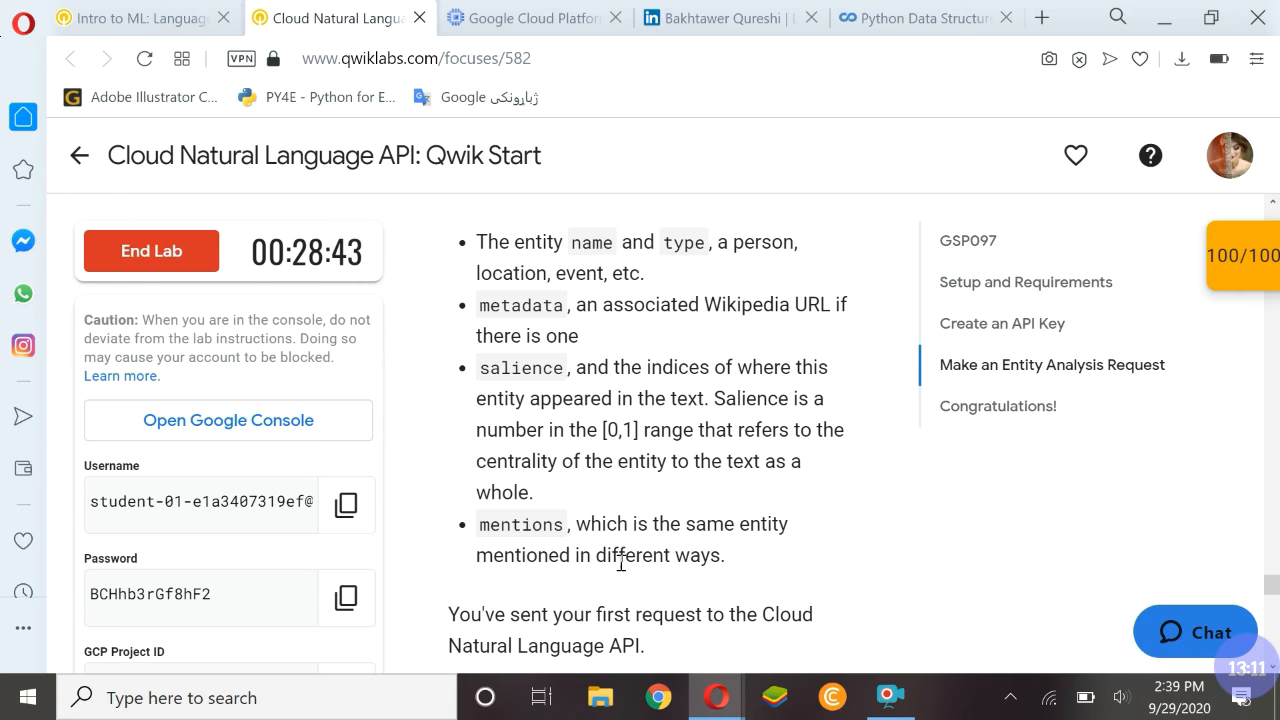
scroll(668, 560, down, 1)
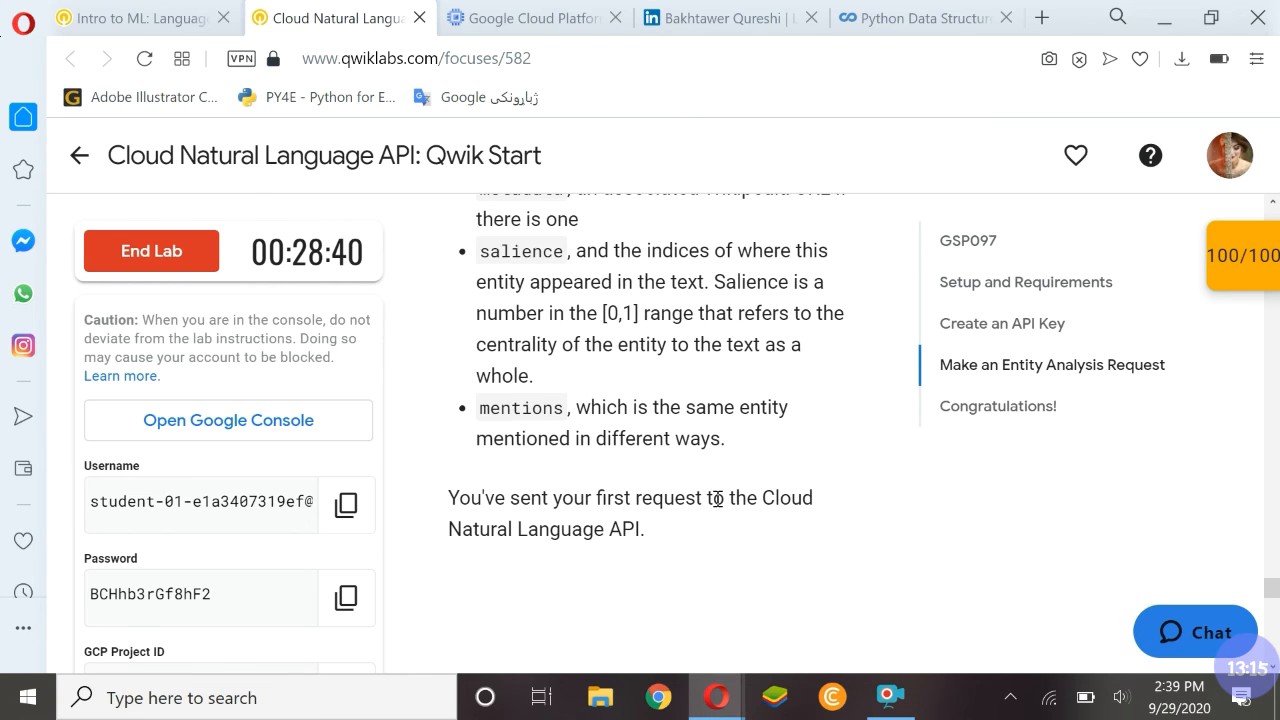
scroll(560, 535, down, 4)
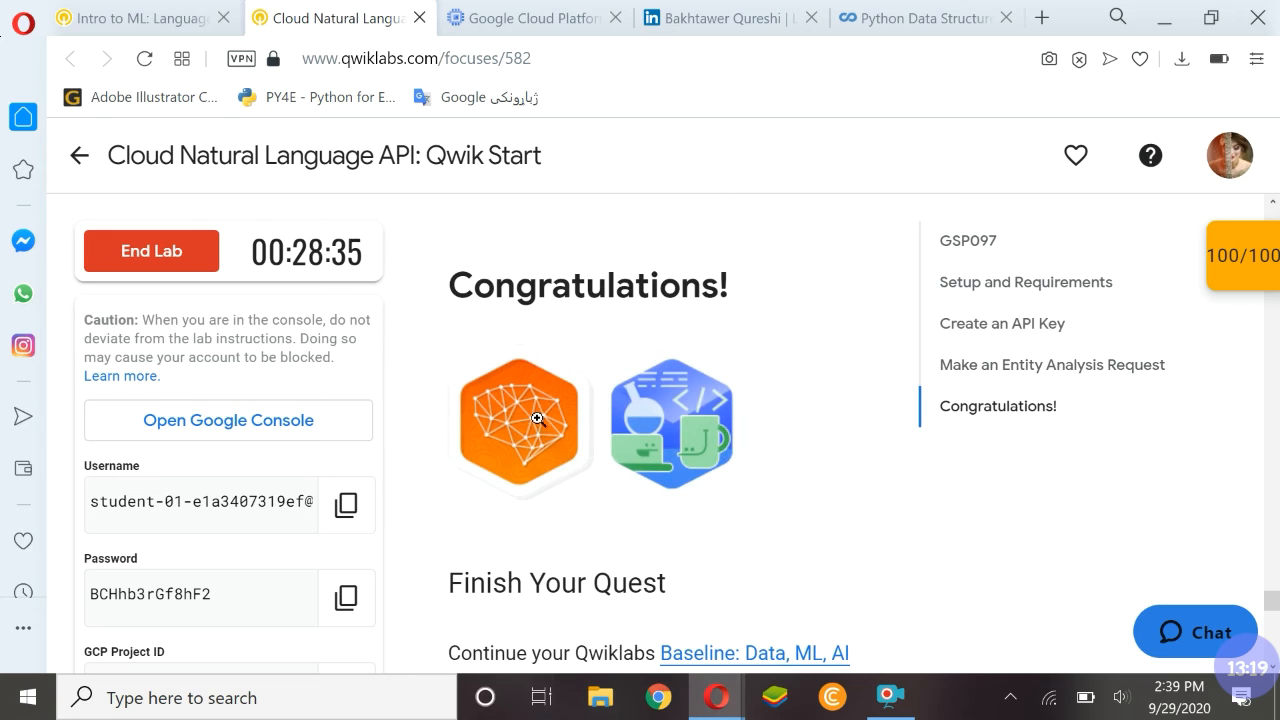
scroll(538, 423, down, 1)
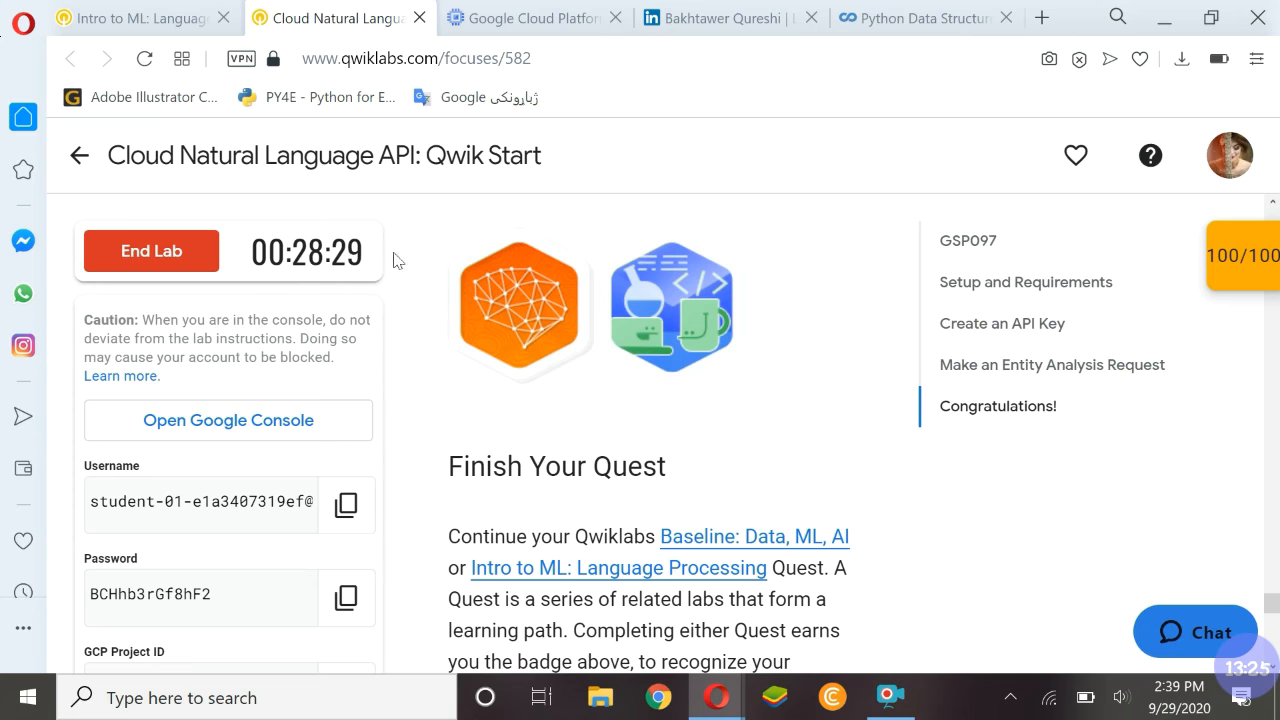
scroll(658, 291, up, 1)
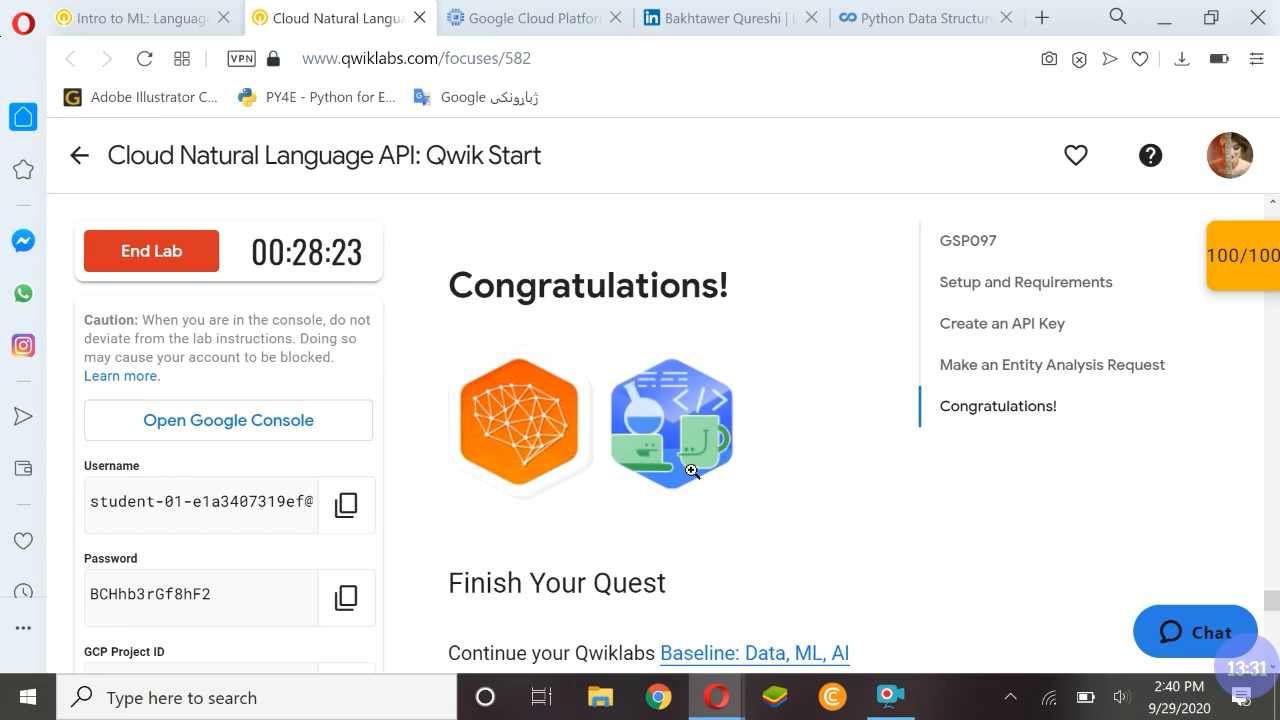
scroll(690, 473, down, 2)
scroll(684, 482, down, 8)
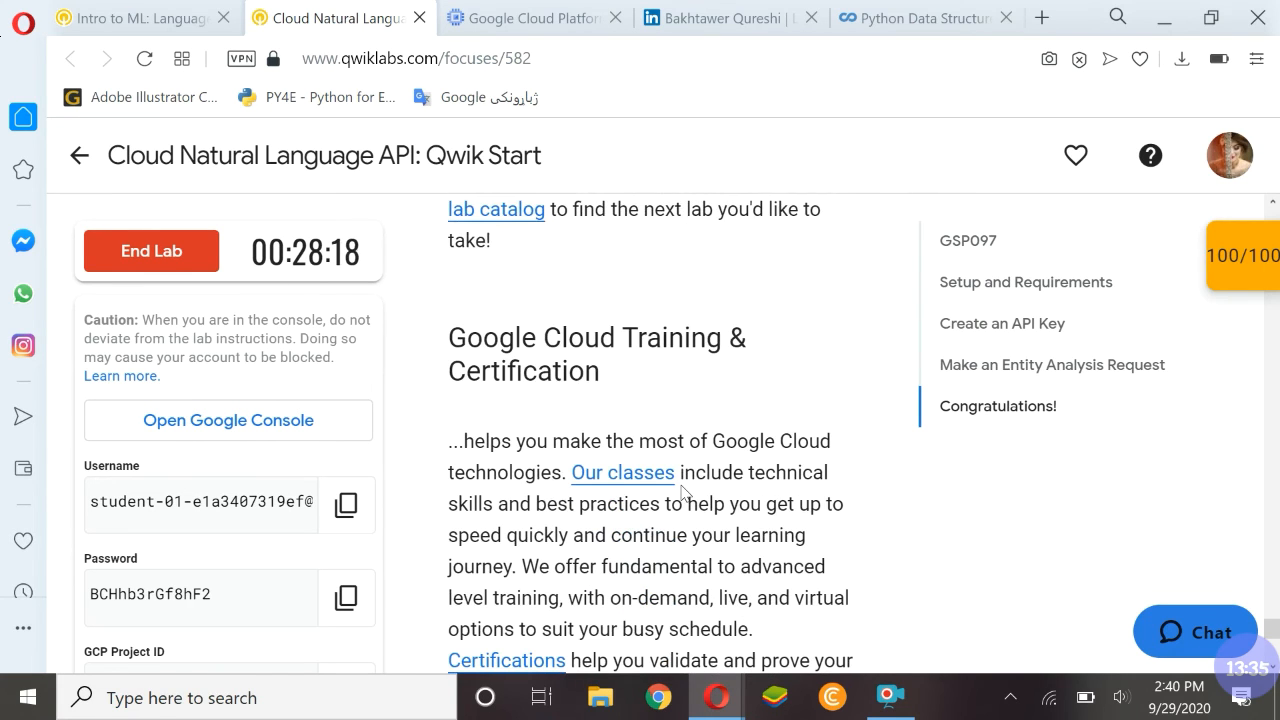
scroll(684, 490, up, 5)
scroll(681, 493, up, 3)
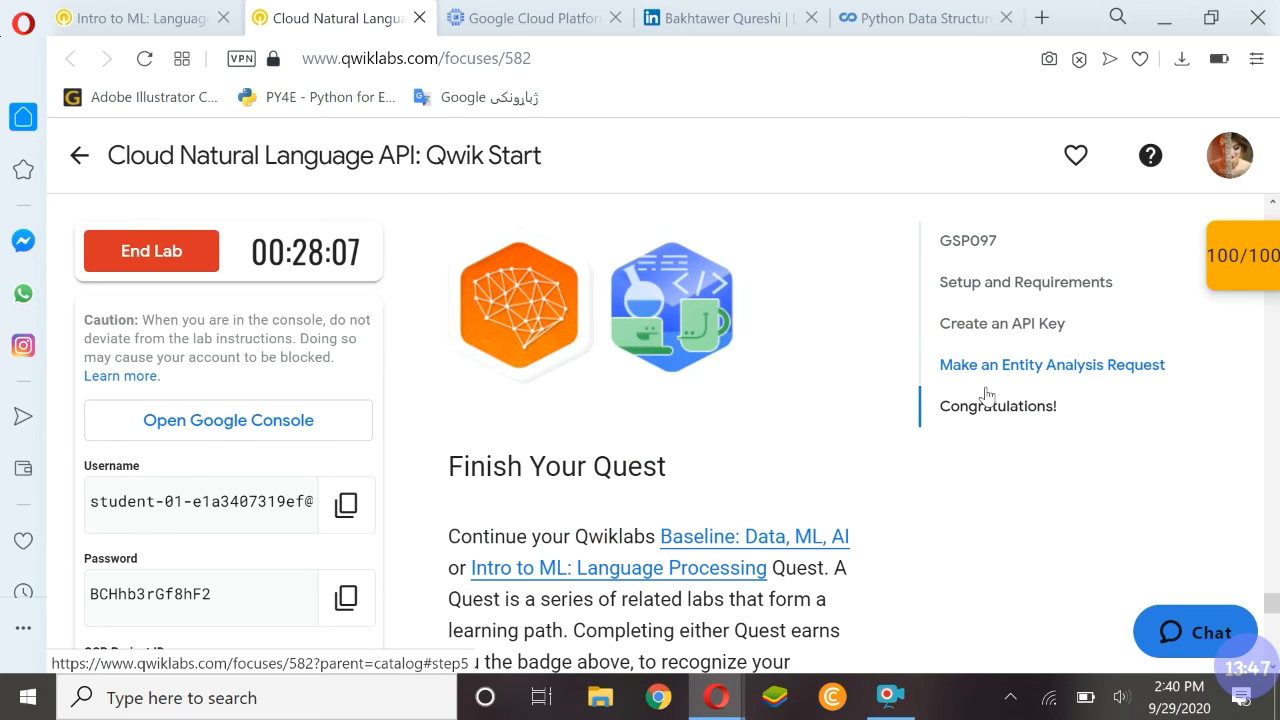
End the lab and submit a five-star review with the comment "Waao it's was so interesting and easy, Thanks".
click(180, 268)
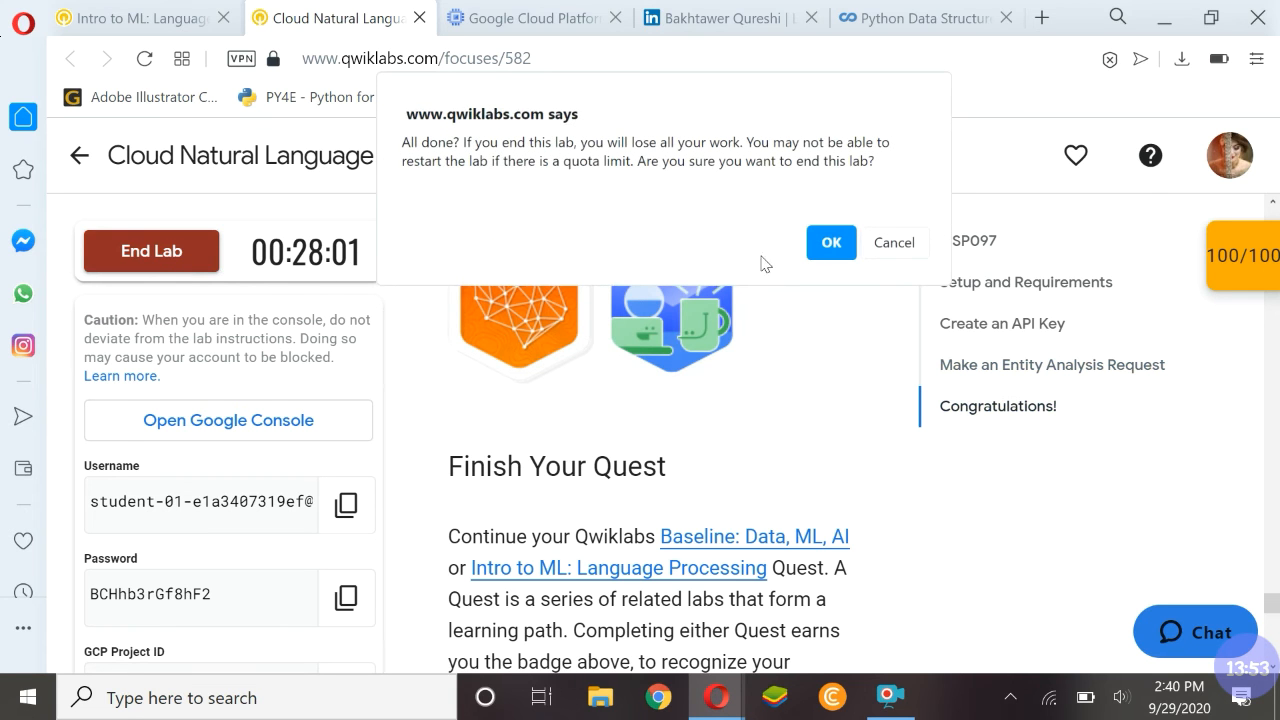
click(827, 250)
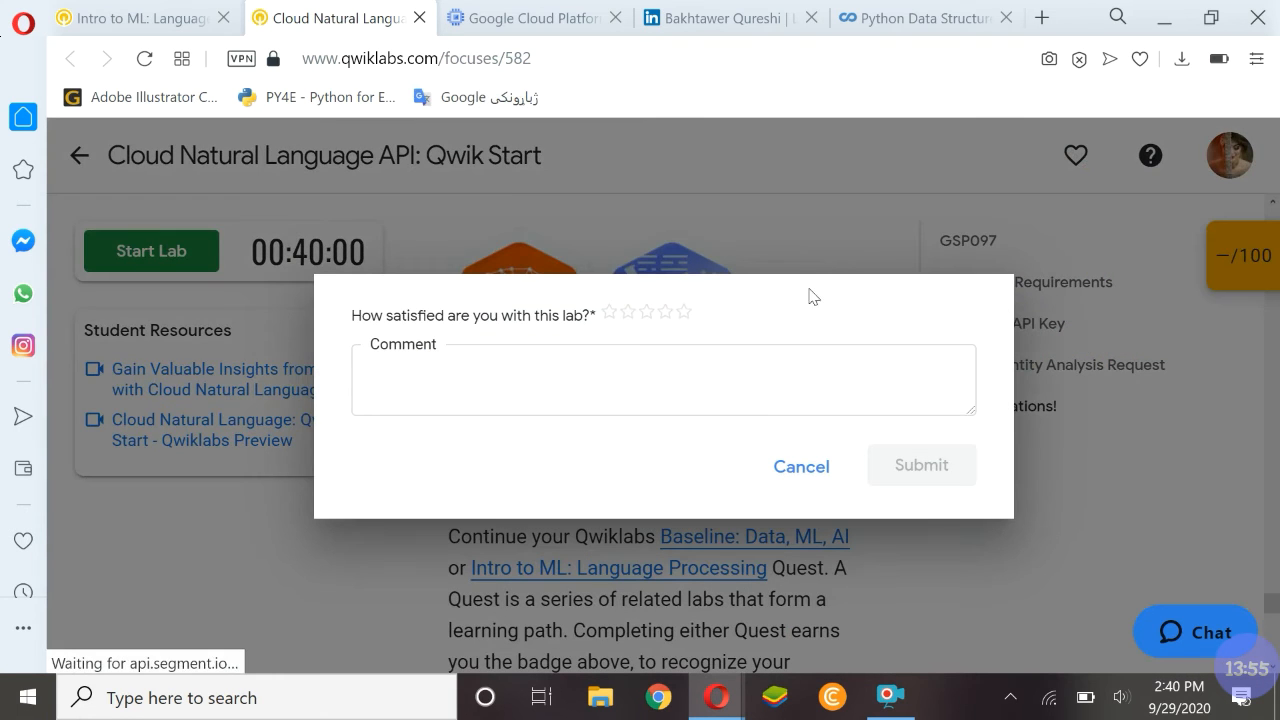
click(685, 313)
click(671, 367)
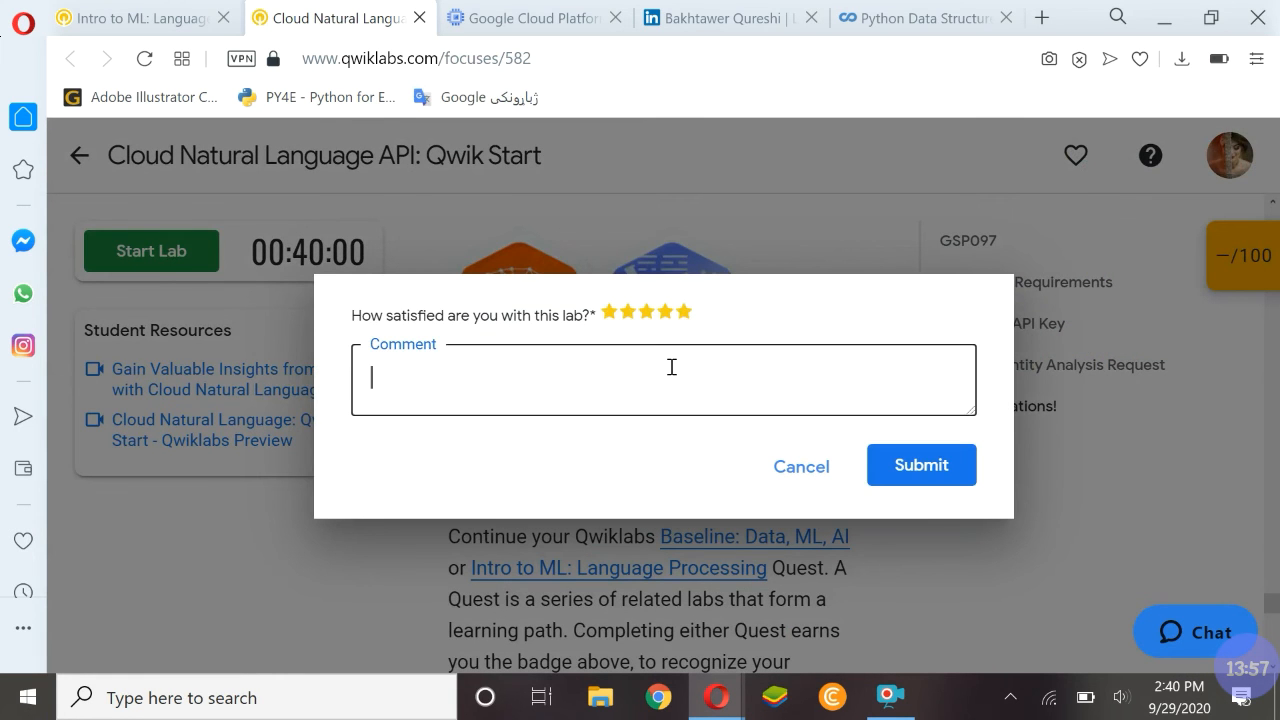
text(Waao it's was so)
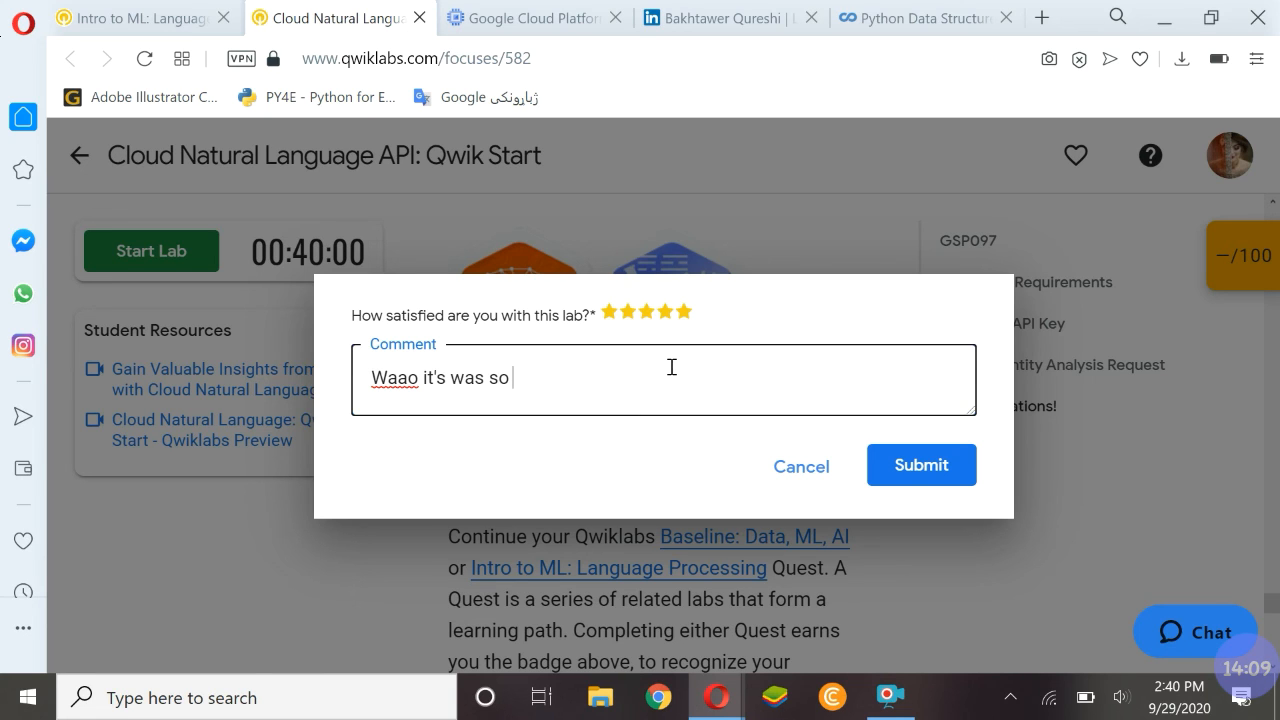
text(o)
text(interessting)
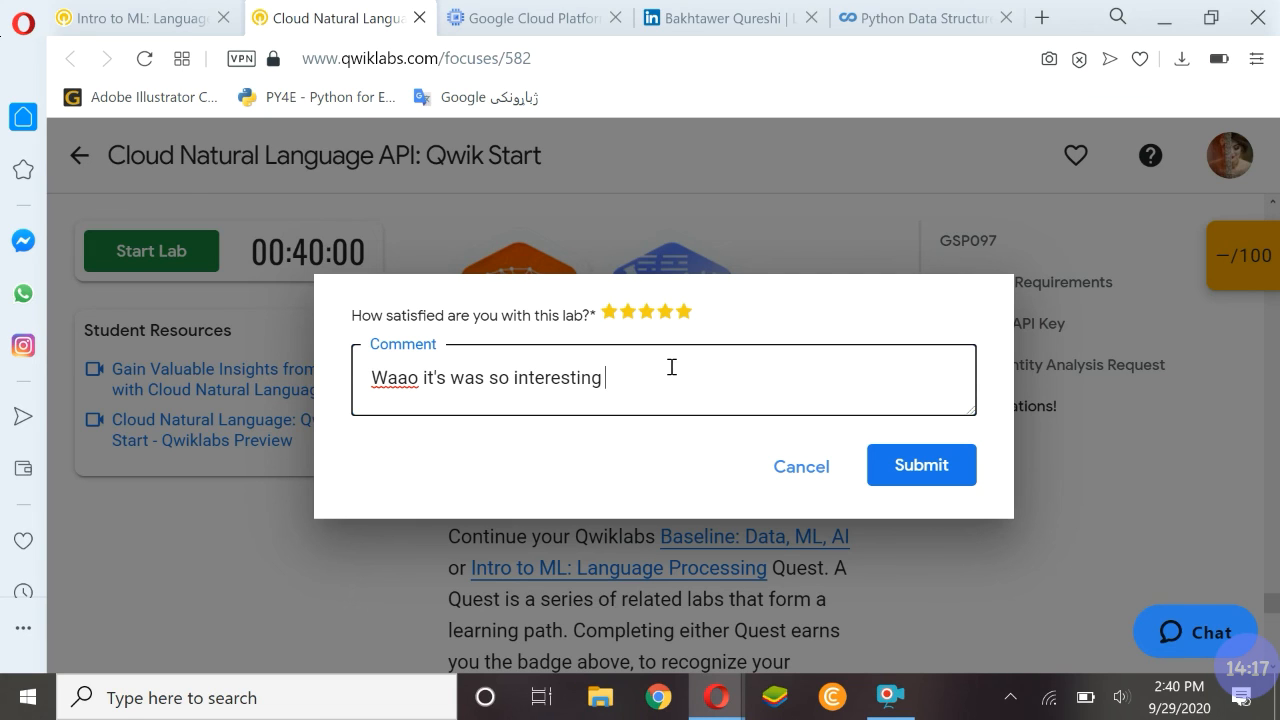
text( and easy, Thanks)
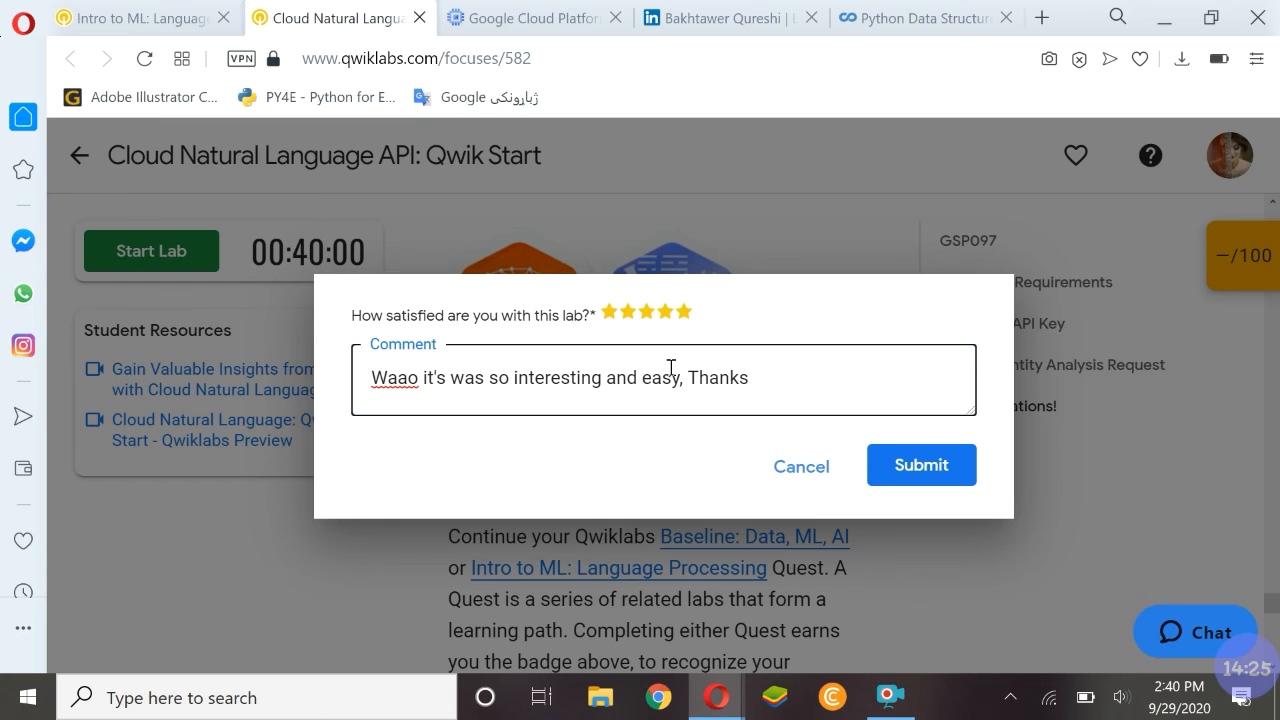
click(886, 482)
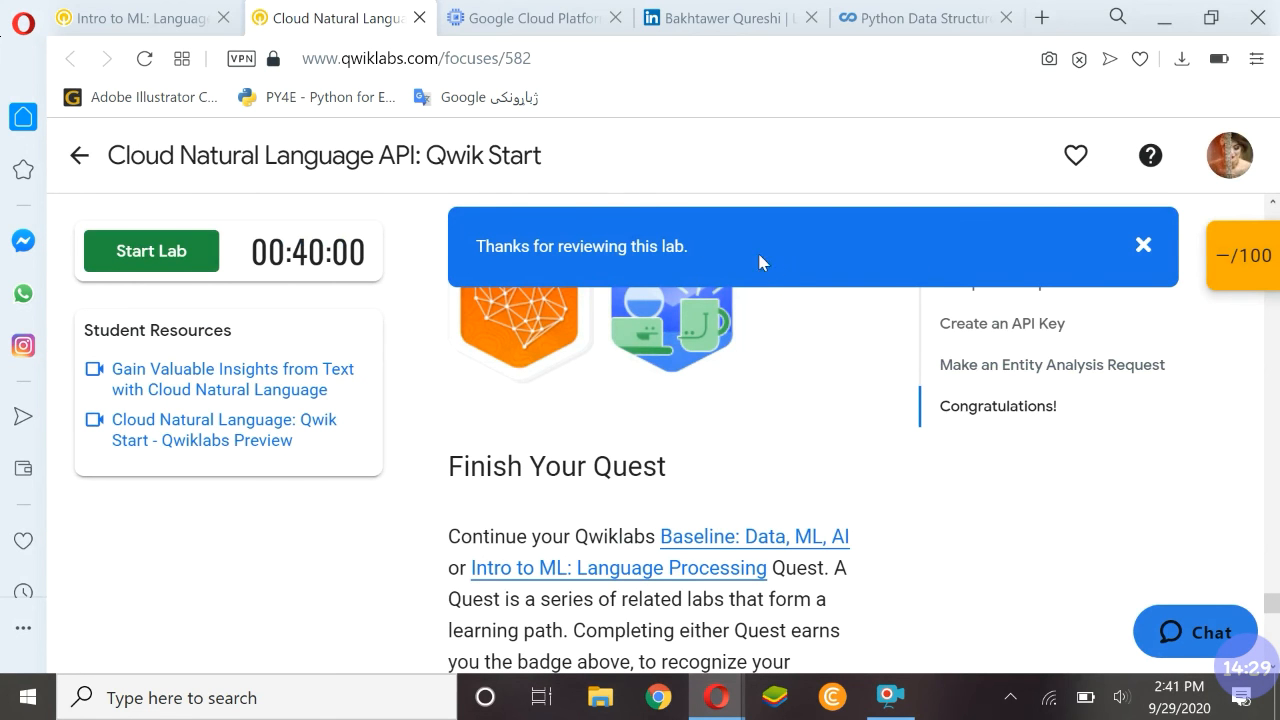
Reload the Intro to ML: Language Processing quest page to check the completion status of Cloud Natural Language API: Qwik Start.
click(140, 18)
scroll(450, 400, up, 1)
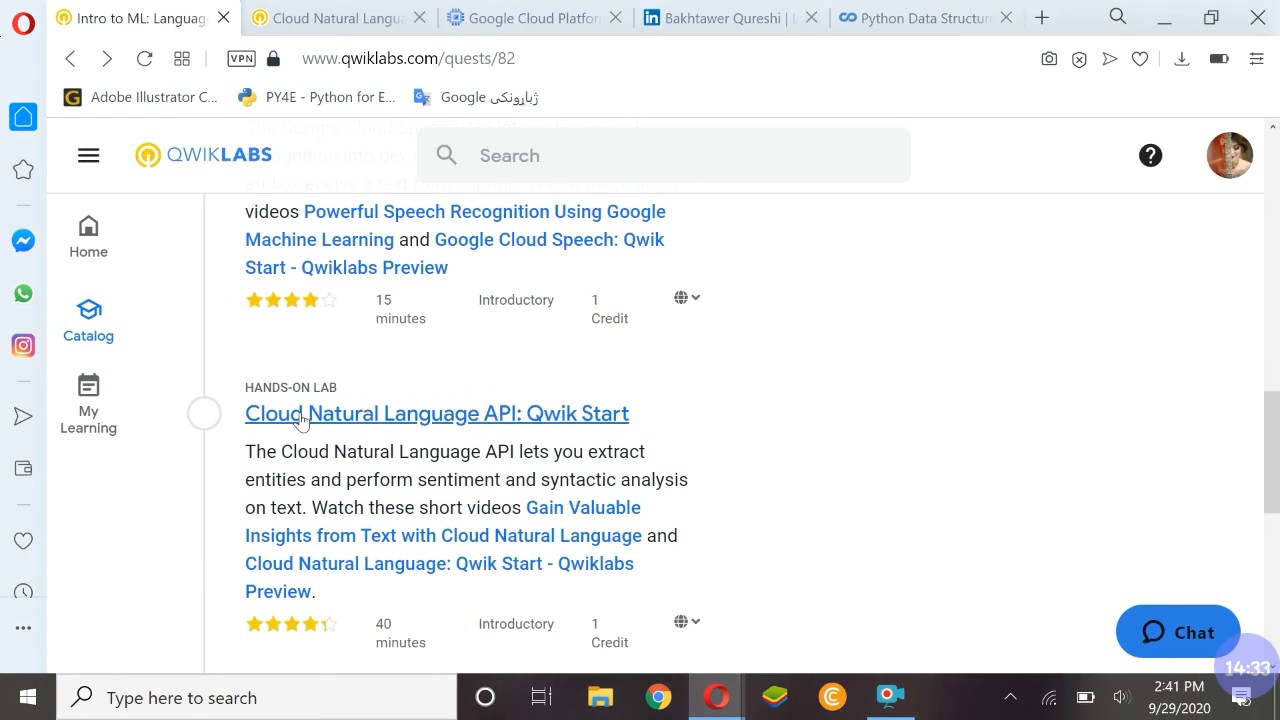
click(138, 68)
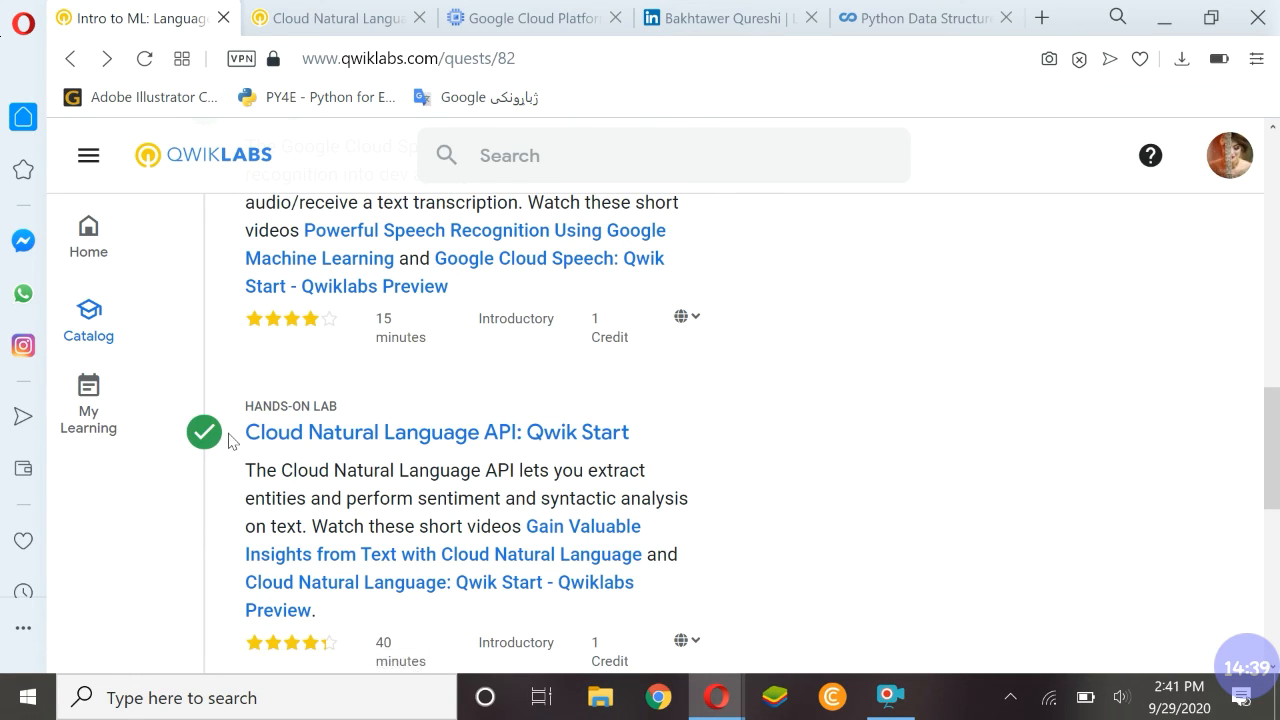
Examine the quest's lab list, comparing the Cloud Natural Language API: Qwik Start description with the Entity and Sentiment Analysis lab's description.
scroll(235, 448, up, 5)
scroll(228, 448, down, 10)
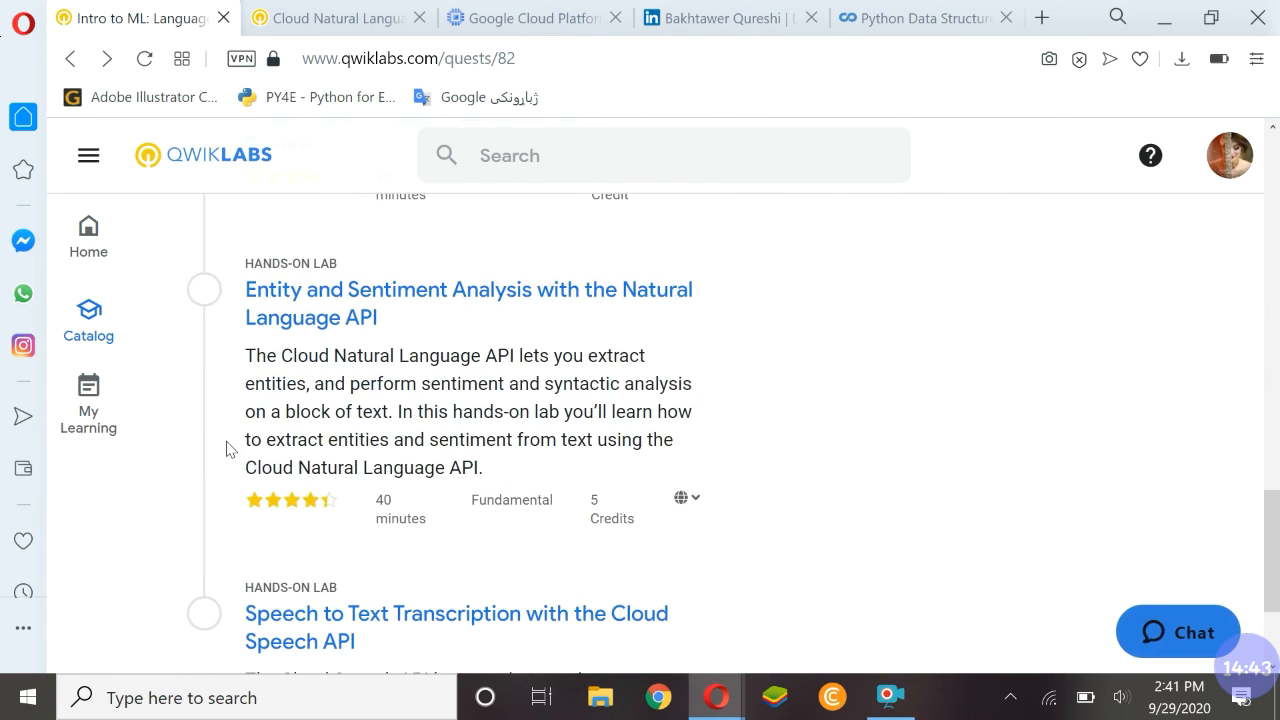
scroll(217, 406, up, 1)
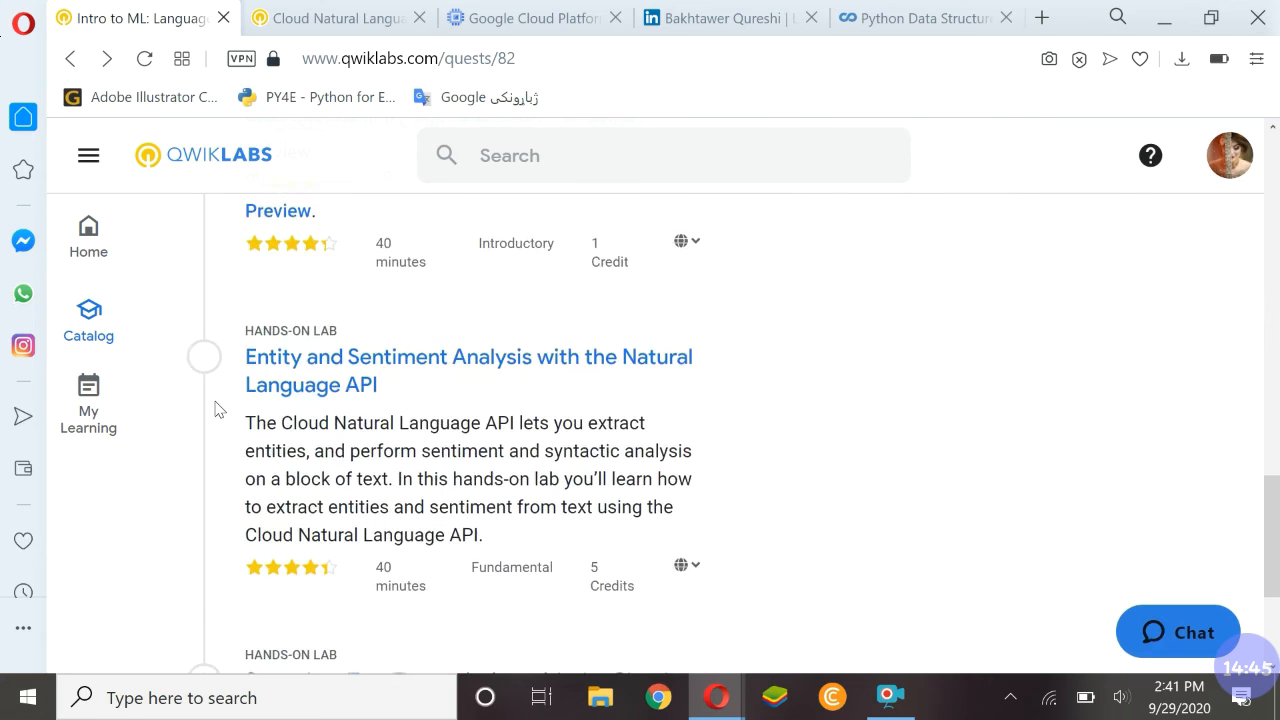
scroll(234, 414, down, 1)
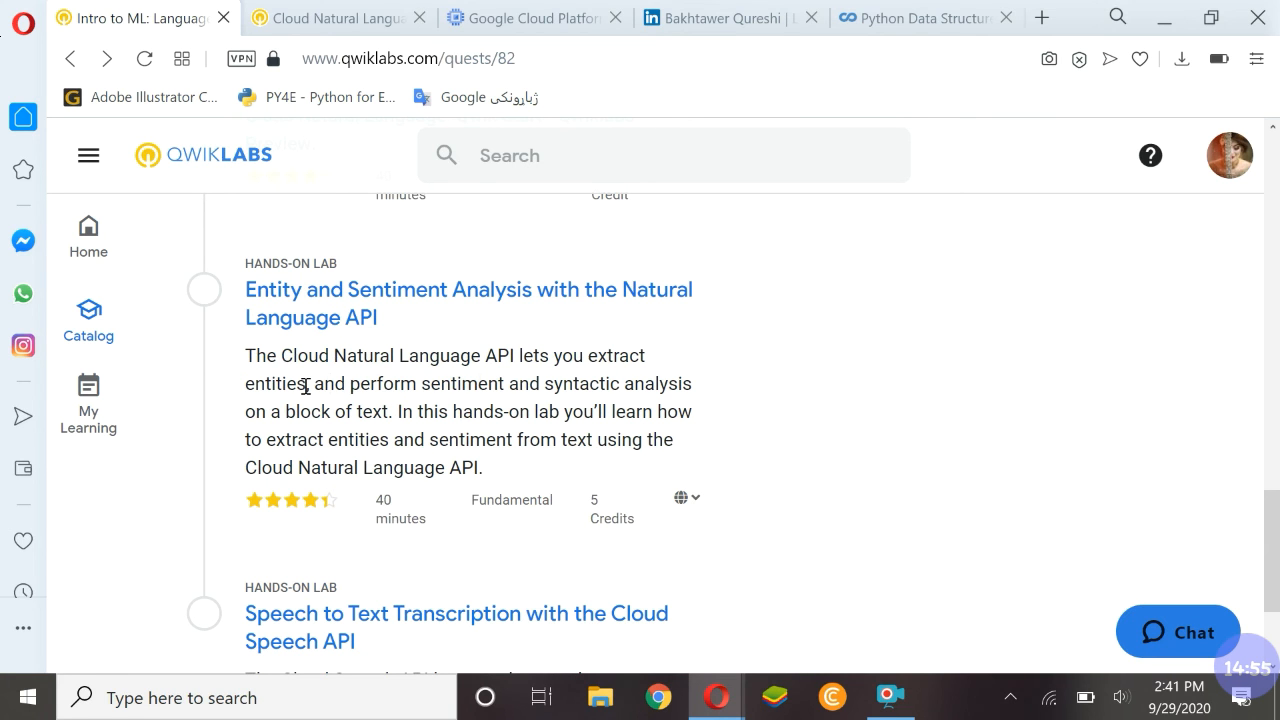
scroll(305, 386, up, 2)
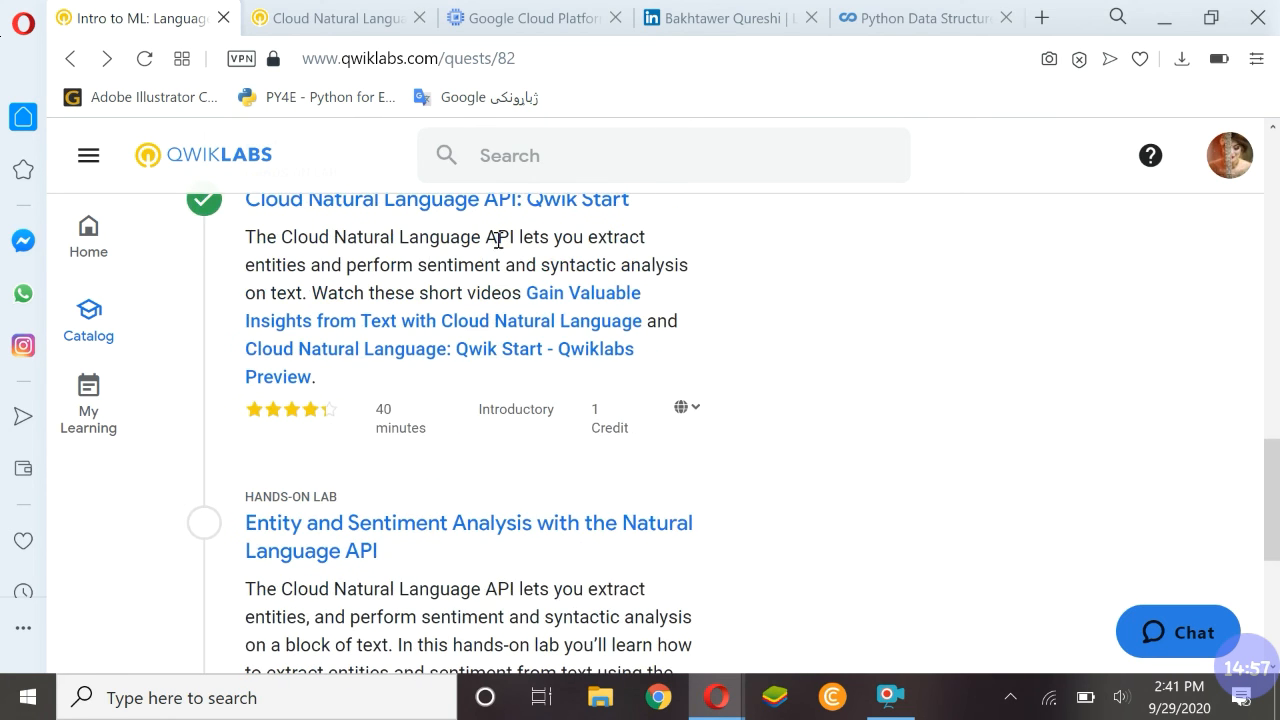
scroll(408, 357, down, 1)
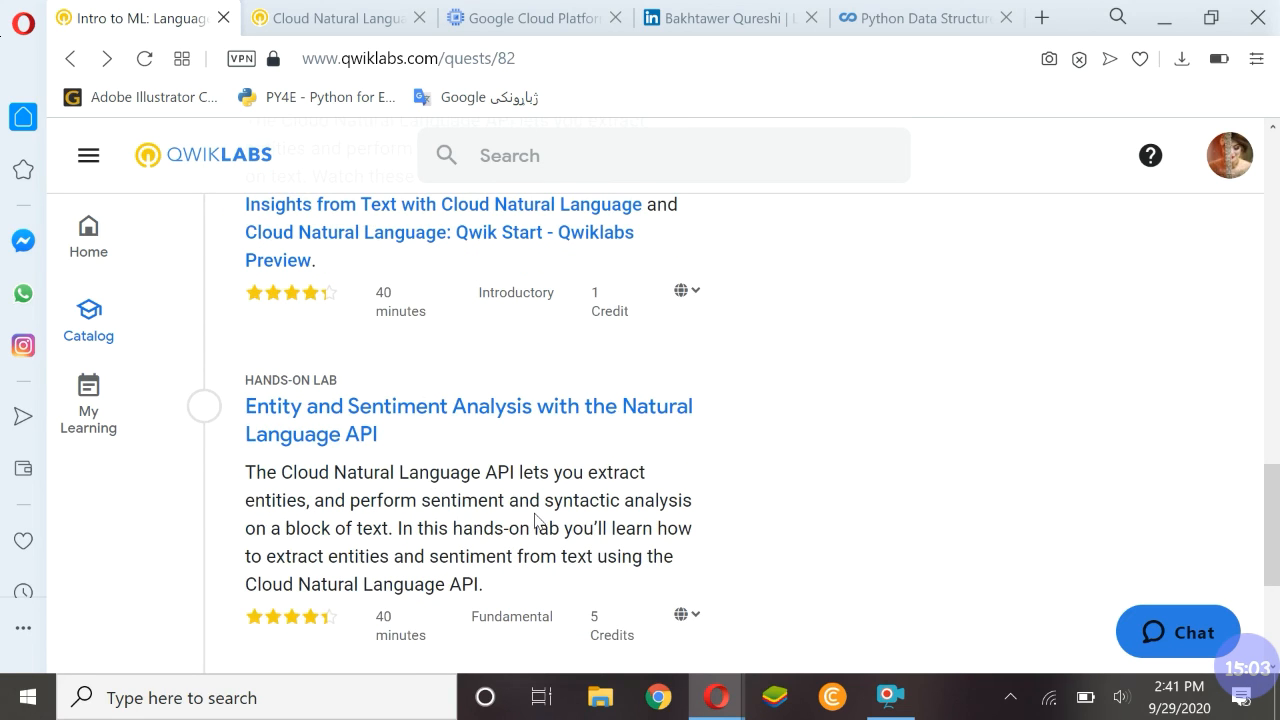
scroll(537, 518, up, 1)
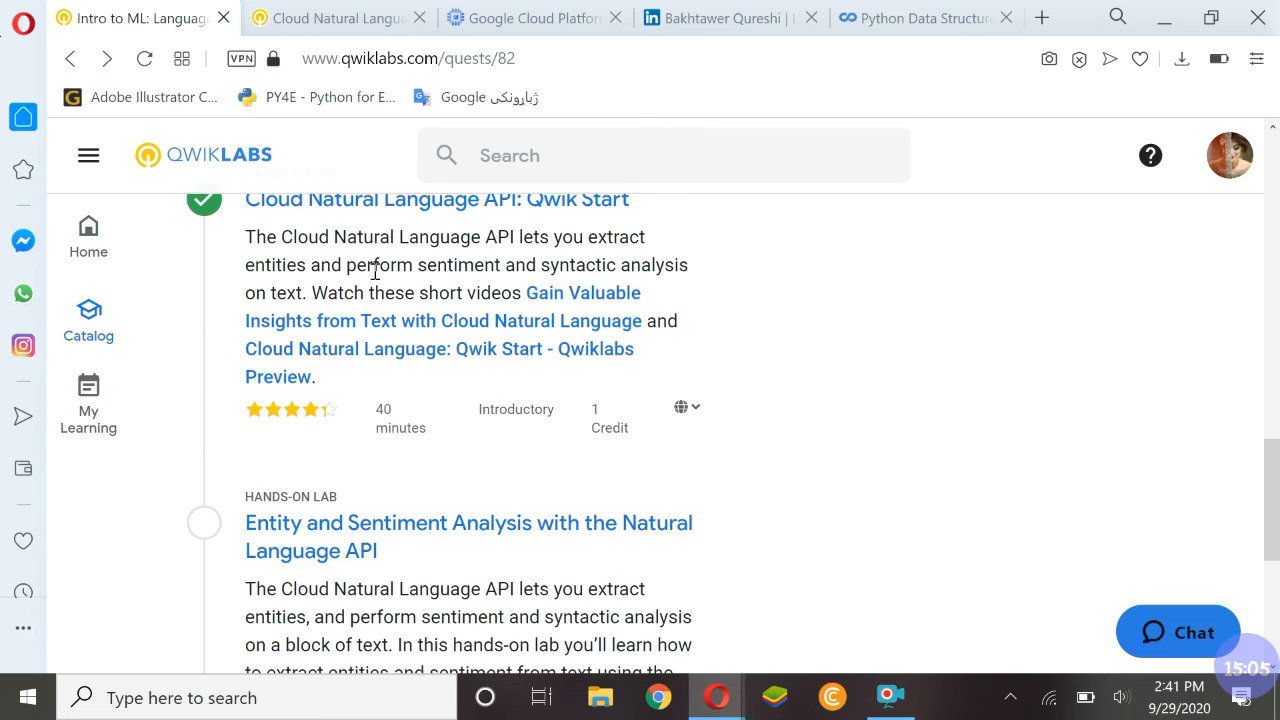
scroll(290, 315, down, 1)
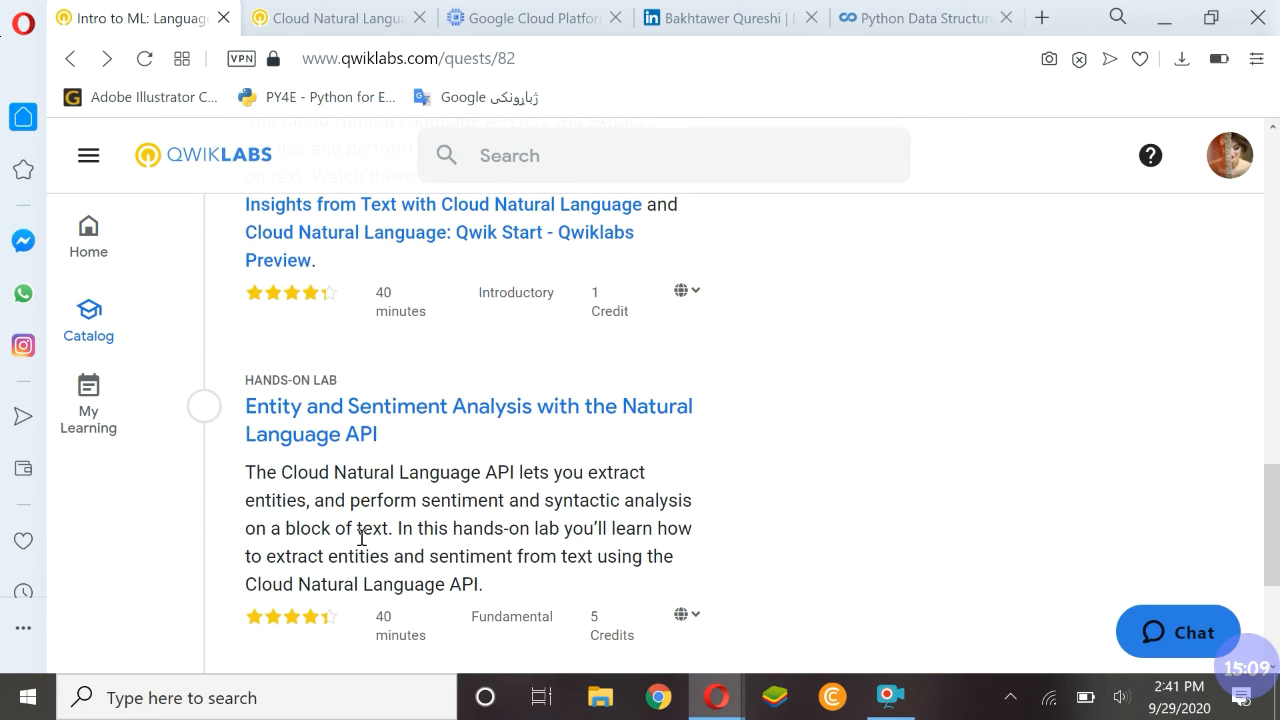
scroll(281, 295, up, 1)
scroll(354, 391, down, 2)
scroll(404, 468, up, 2)
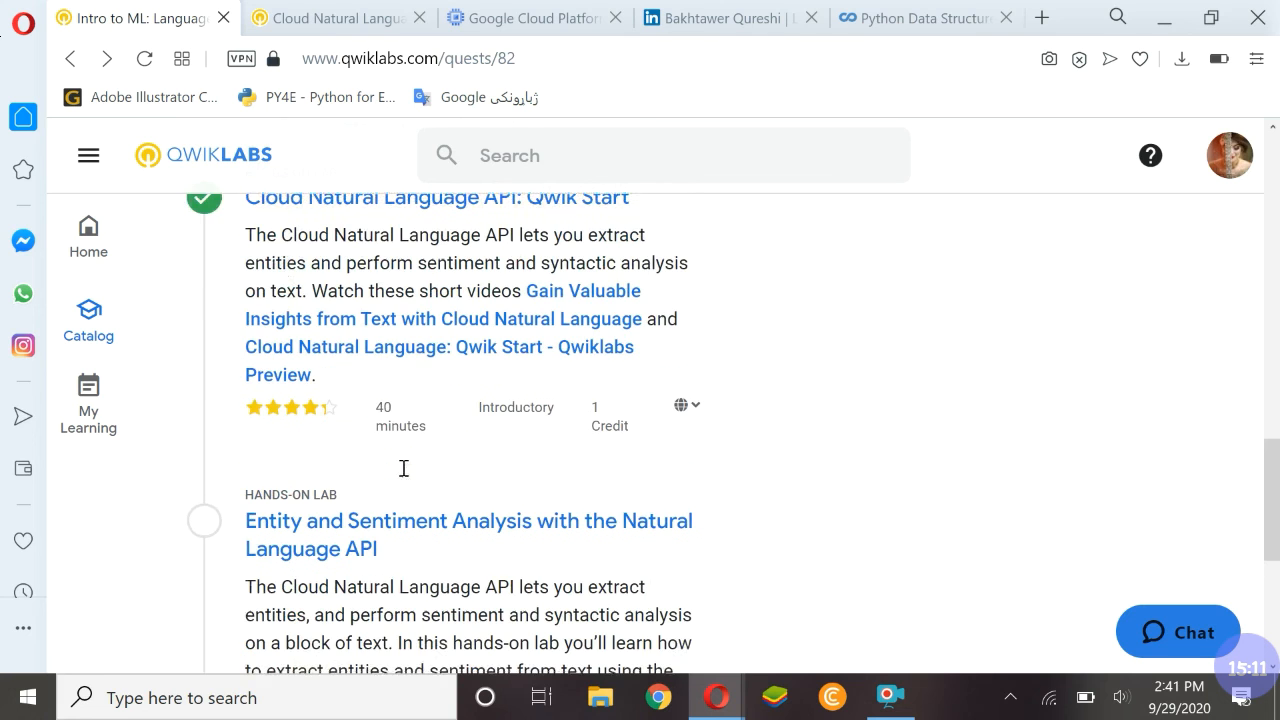
scroll(290, 297, down, 1)
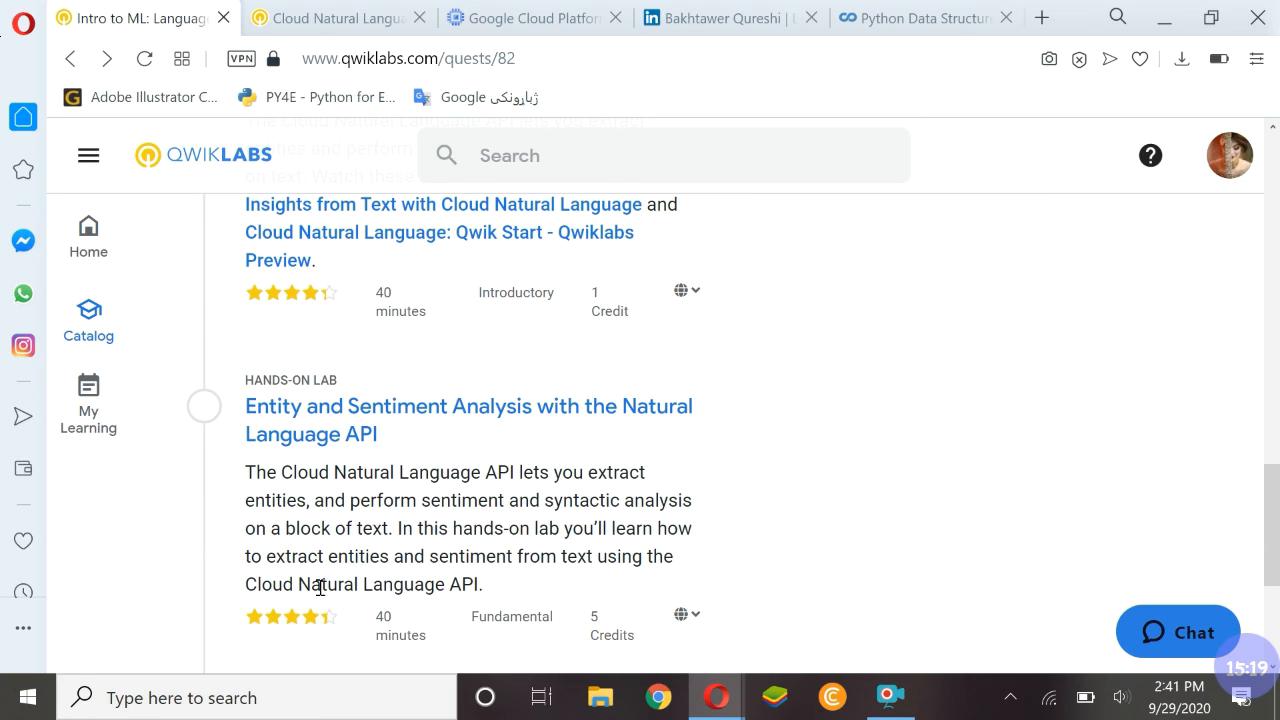
scroll(425, 585, up, 1)
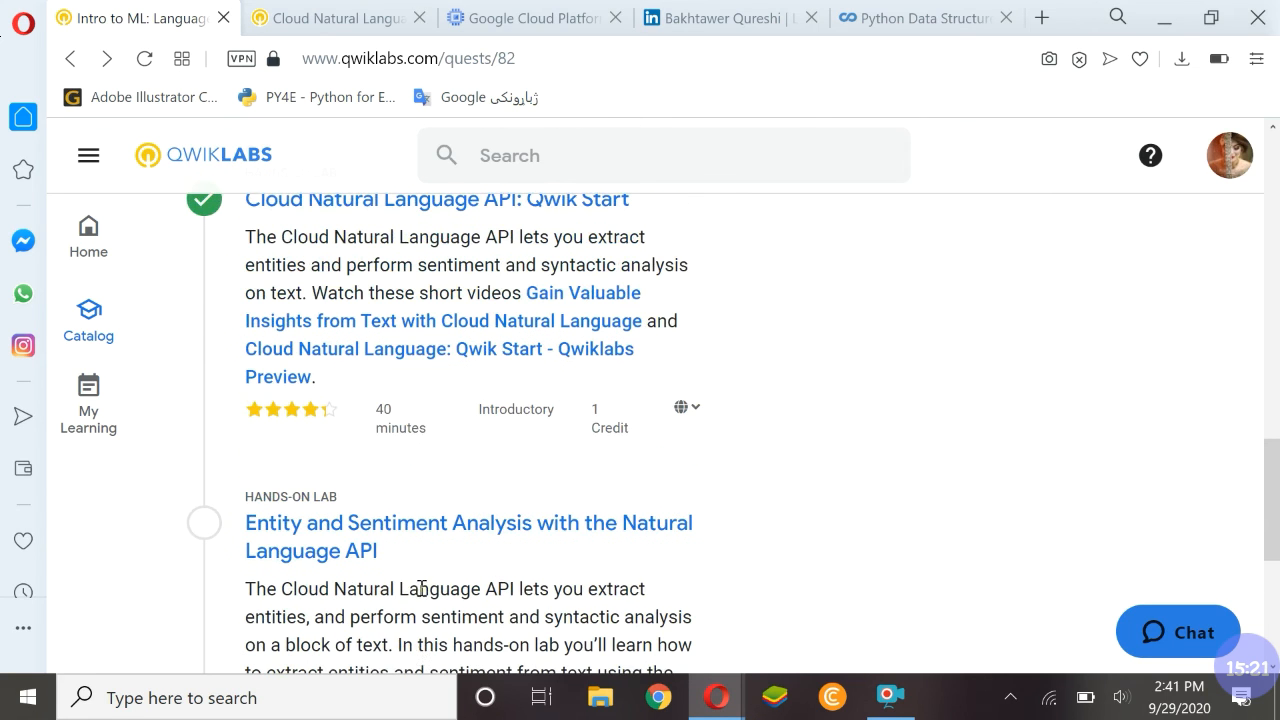